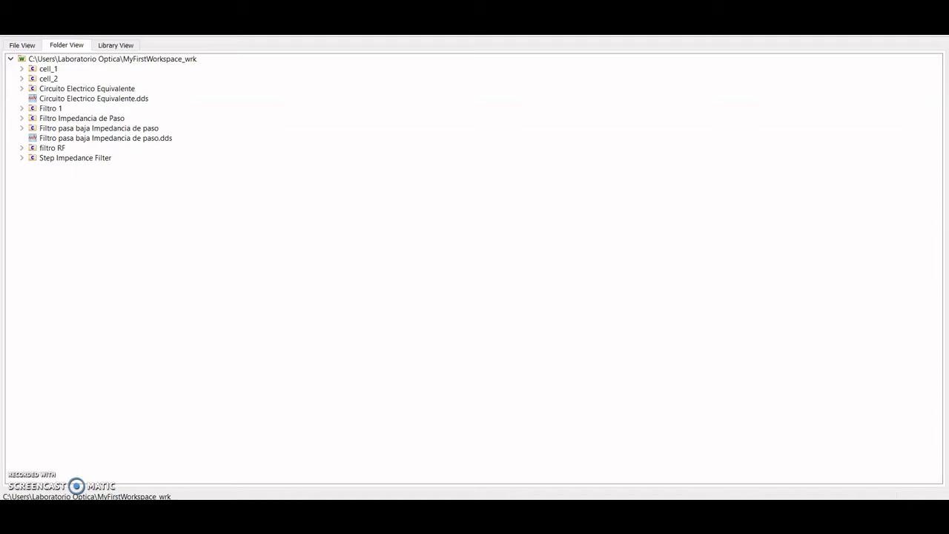
Create a new schematic in a cell named "Filtro Impedancia de Pasa" in the MyFirstWorkspace_lib library
{"action": "left_click", "coordinate": [8, 15]}
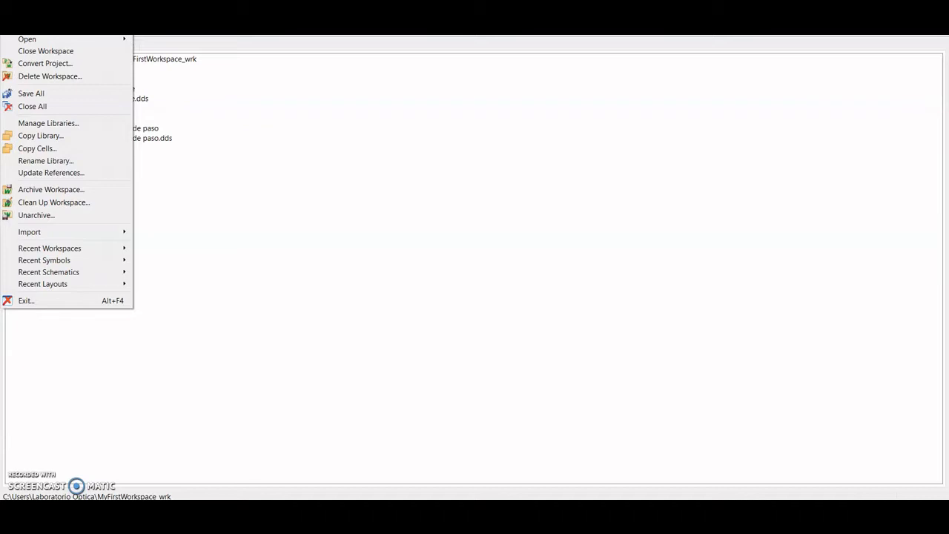
{"action": "key", "text": "Escape"}
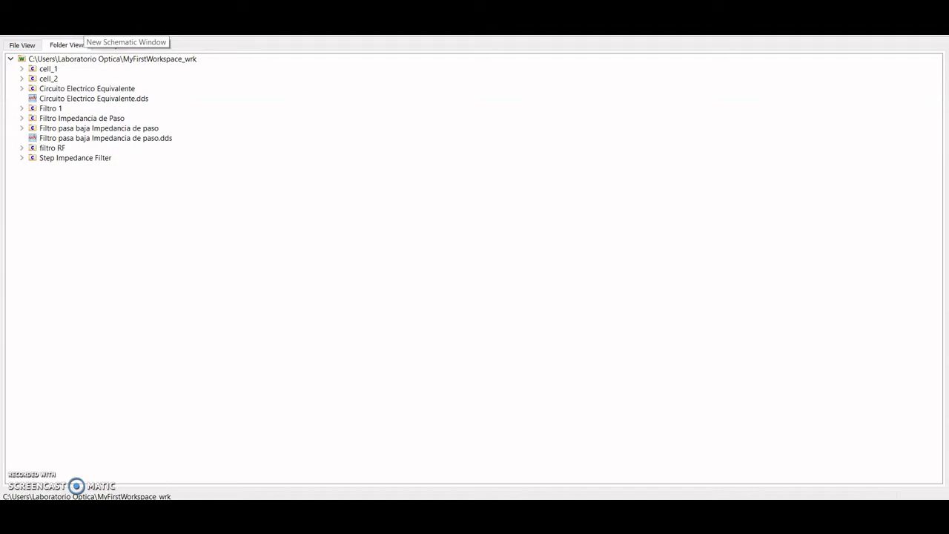
{"action": "left_click", "coordinate": [84, 27]}
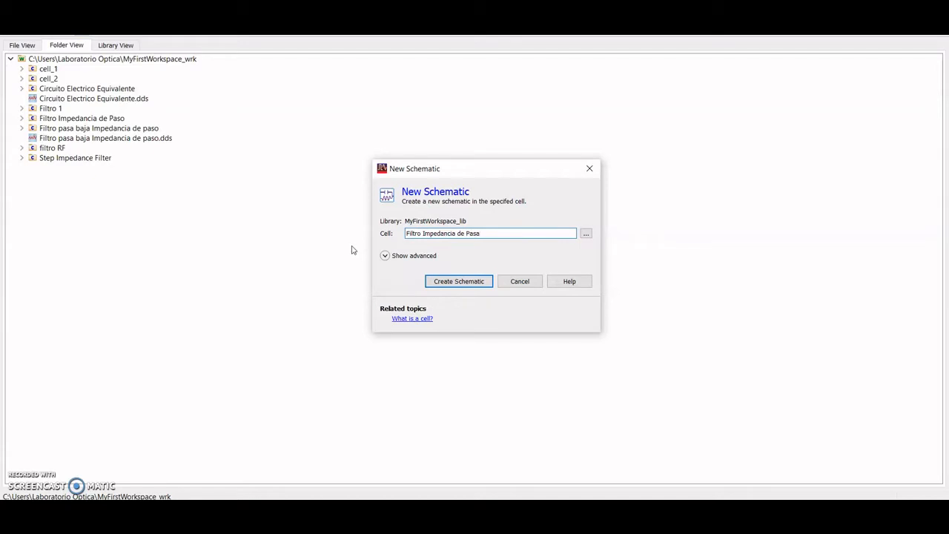
{"action": "left_click", "coordinate": [441, 286]}
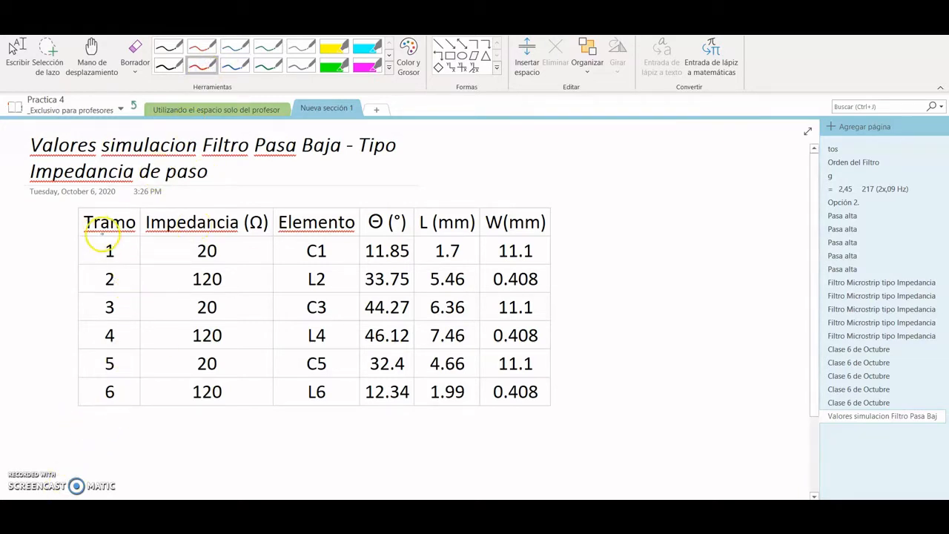
In the OneNote page, handwrite N=6 and g_k in red beside the filter table and add an arrow above the Θ column
{"action": "mouse_move", "coordinate": [528, 141]}
{"action": "left_mouse_down"}
{"action": "mouse_move", "coordinate": [519, 167]}
{"action": "mouse_move", "coordinate": [586, 166]}
{"action": "left_mouse_up"}
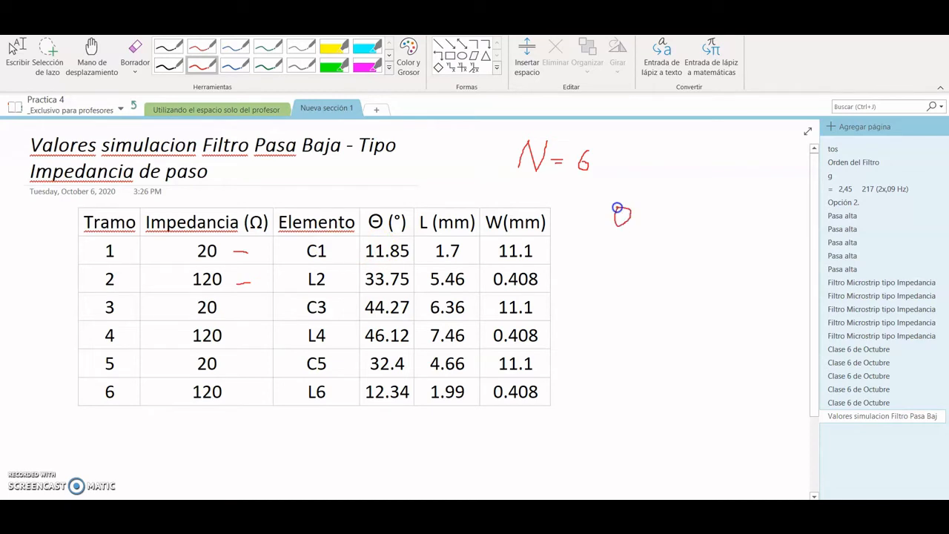
{"action": "left_click_drag", "start_coordinate": [616, 208], "coordinate": [631, 238]}
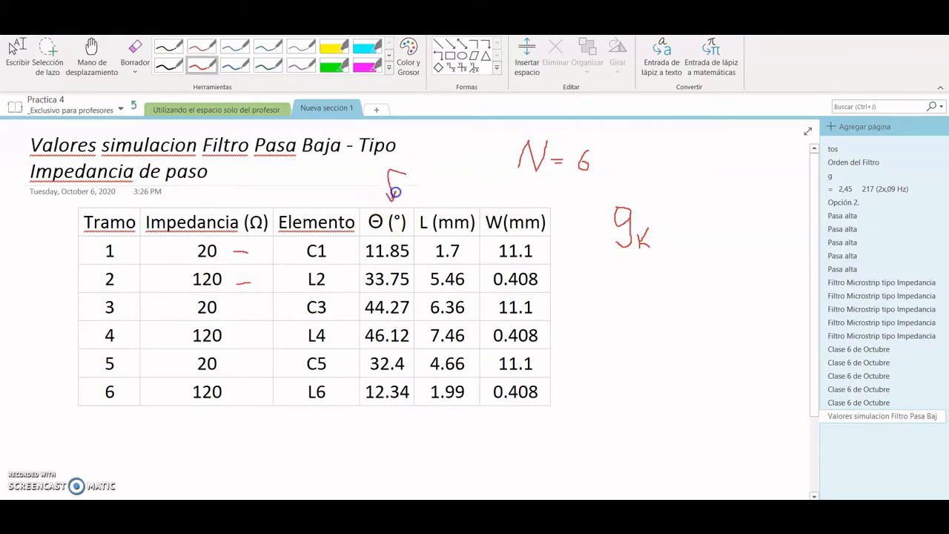
{"action": "left_click_drag", "start_coordinate": [395, 192], "coordinate": [391, 199]}
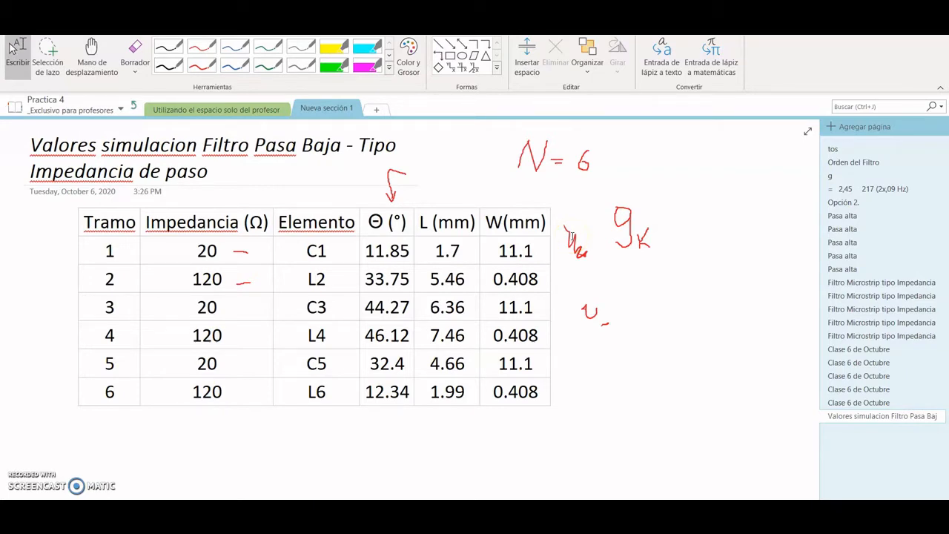
{"action": "left_click", "coordinate": [268, 65]}
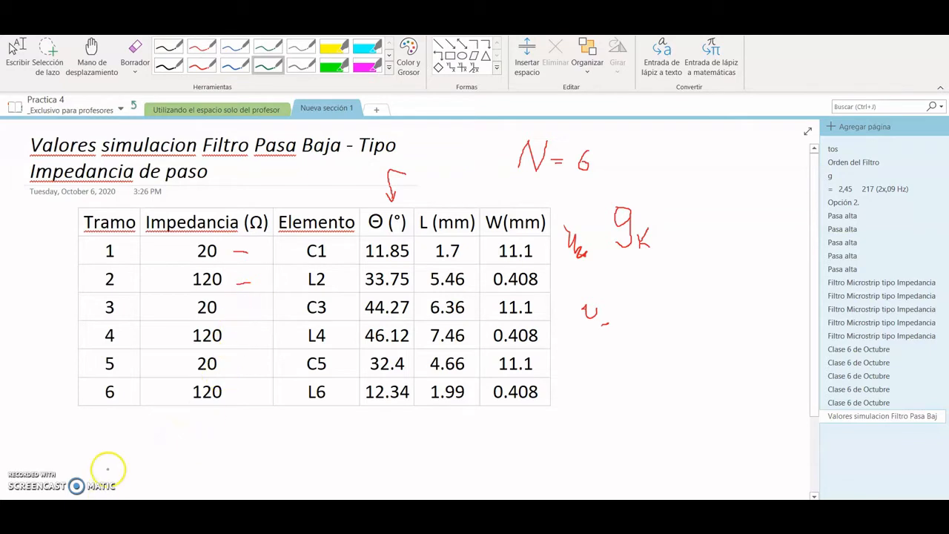
{"action": "left_click_drag", "start_coordinate": [105, 429], "coordinate": [148, 423]}
{"action": "left_click", "coordinate": [135, 53]}
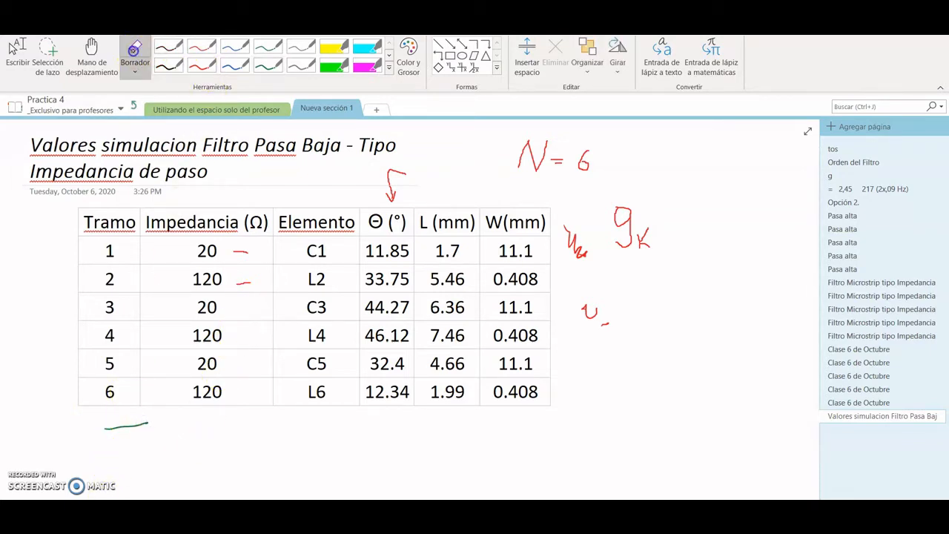
{"action": "left_click", "coordinate": [122, 430]}
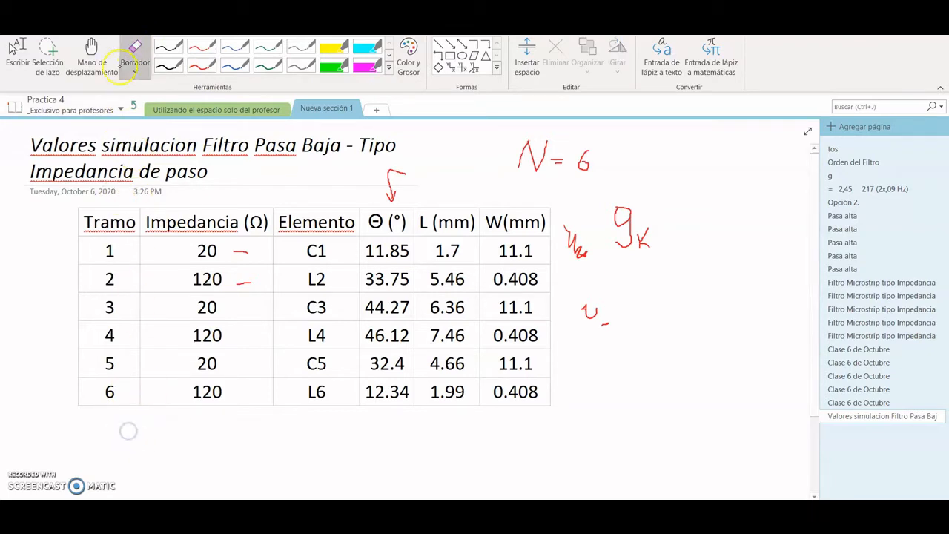
Sketch in green below the table an input line labelled Z0=50Ω joined to a taller rectangular section
{"action": "left_click", "coordinate": [268, 65]}
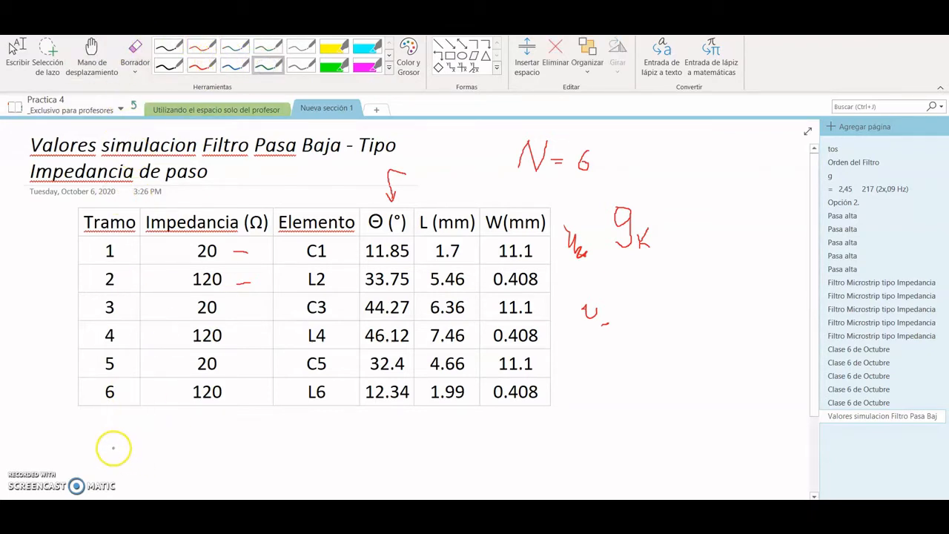
{"action": "mouse_move", "coordinate": [115, 452]}
{"action": "left_mouse_down"}
{"action": "mouse_move", "coordinate": [146, 452]}
{"action": "mouse_move", "coordinate": [156, 436]}
{"action": "mouse_move", "coordinate": [166, 453]}
{"action": "mouse_move", "coordinate": [170, 434]}
{"action": "mouse_move", "coordinate": [171, 451]}
{"action": "left_mouse_up"}
{"action": "mouse_move", "coordinate": [118, 417]}
{"action": "left_mouse_down"}
{"action": "mouse_move", "coordinate": [128, 425]}
{"action": "mouse_move", "coordinate": [178, 420]}
{"action": "left_mouse_up"}
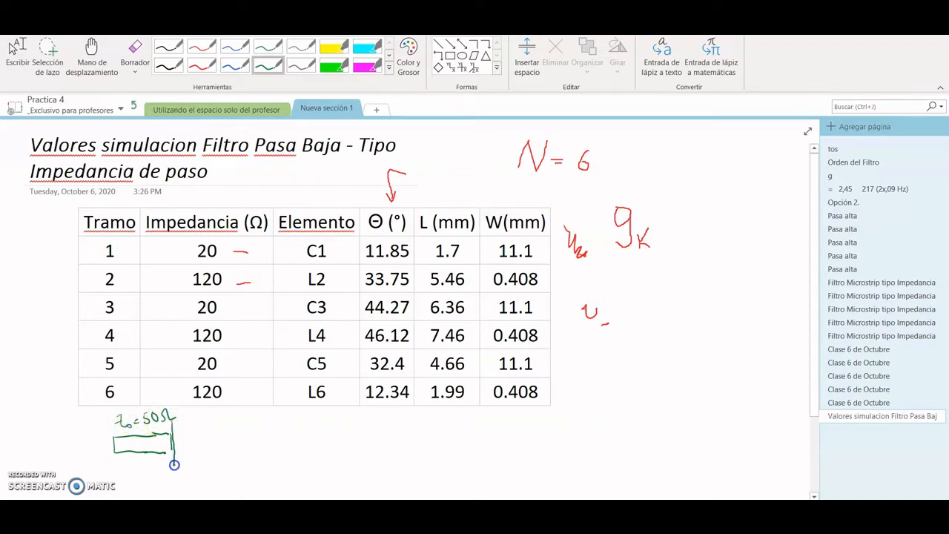
{"action": "left_click_drag", "start_coordinate": [192, 475], "coordinate": [197, 474]}
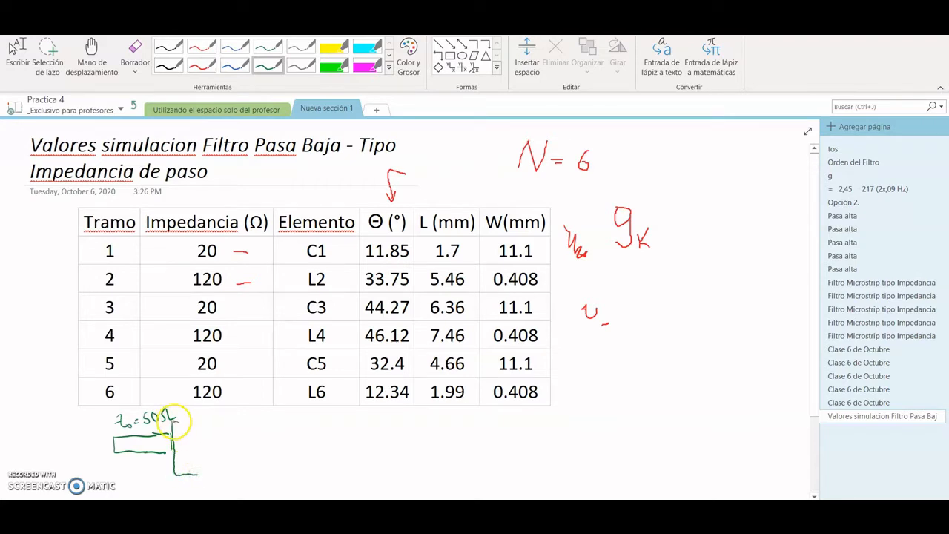
{"action": "left_click_drag", "start_coordinate": [175, 420], "coordinate": [199, 421]}
{"action": "mouse_move", "coordinate": [196, 474]}
{"action": "left_mouse_down"}
{"action": "mouse_move", "coordinate": [210, 475]}
{"action": "mouse_move", "coordinate": [208, 459]}
{"action": "left_mouse_up"}
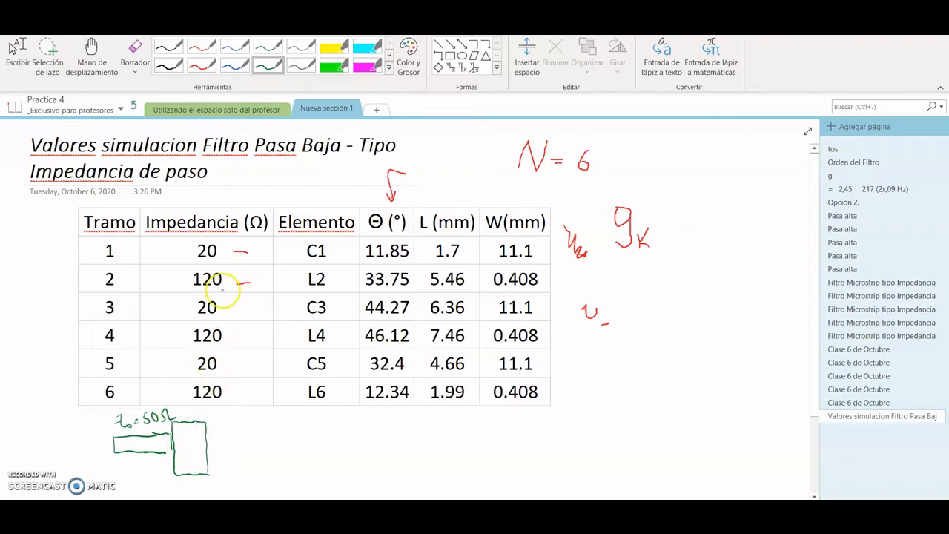
Point a green arrow at table row 1 and label the sketched rectangular section with 20Ω, W and L
{"action": "left_click_drag", "start_coordinate": [57, 252], "coordinate": [76, 255]}
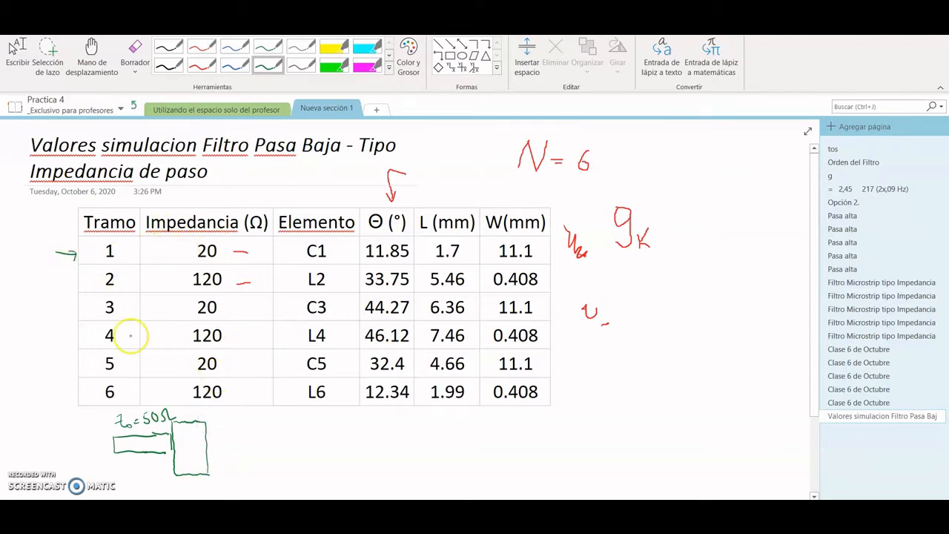
{"action": "mouse_move", "coordinate": [192, 409]}
{"action": "left_mouse_down"}
{"action": "mouse_move", "coordinate": [185, 451]}
{"action": "mouse_move", "coordinate": [205, 450]}
{"action": "left_mouse_up"}
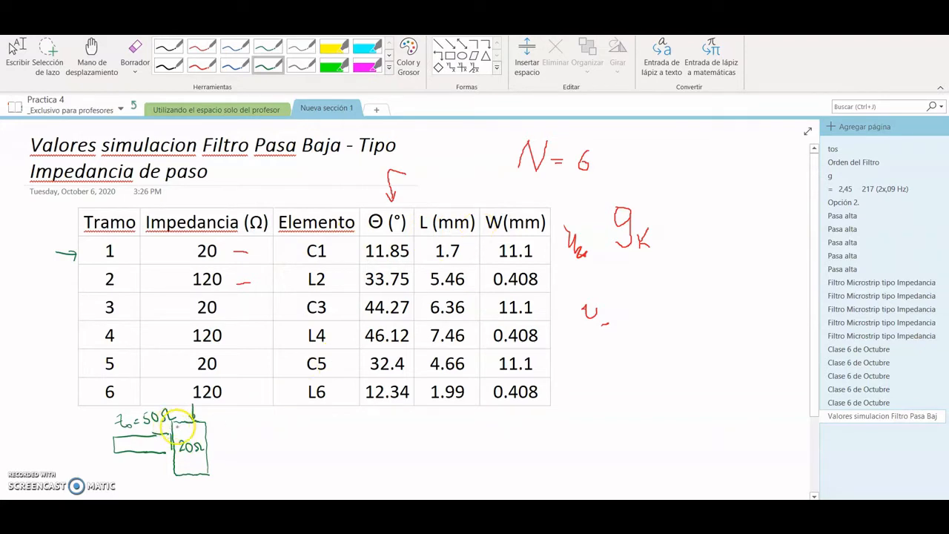
{"action": "mouse_move", "coordinate": [212, 425]}
{"action": "left_mouse_down"}
{"action": "mouse_move", "coordinate": [218, 473]}
{"action": "mouse_move", "coordinate": [210, 426]}
{"action": "mouse_move", "coordinate": [232, 438]}
{"action": "left_mouse_up"}
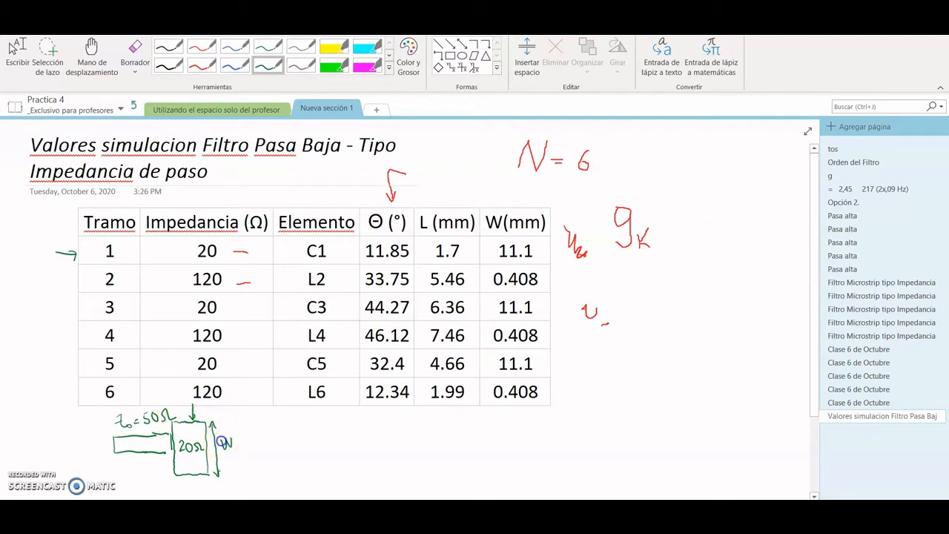
{"action": "mouse_move", "coordinate": [176, 477]}
{"action": "left_mouse_down"}
{"action": "mouse_move", "coordinate": [176, 488]}
{"action": "mouse_move", "coordinate": [206, 489]}
{"action": "mouse_move", "coordinate": [206, 480]}
{"action": "left_mouse_up"}
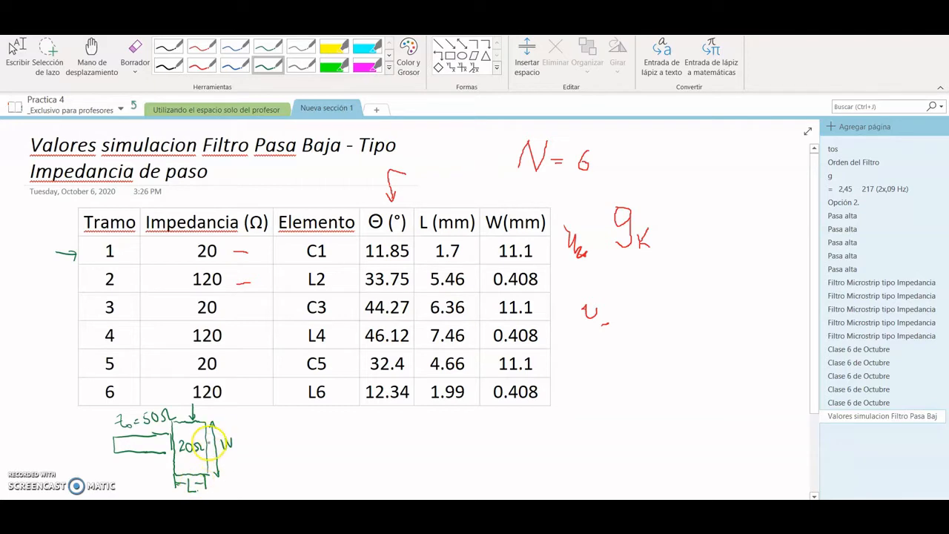
Erase the W dimension beside the 20Ω section and sketch a narrow red line section in its place
{"action": "left_click", "coordinate": [135, 49]}
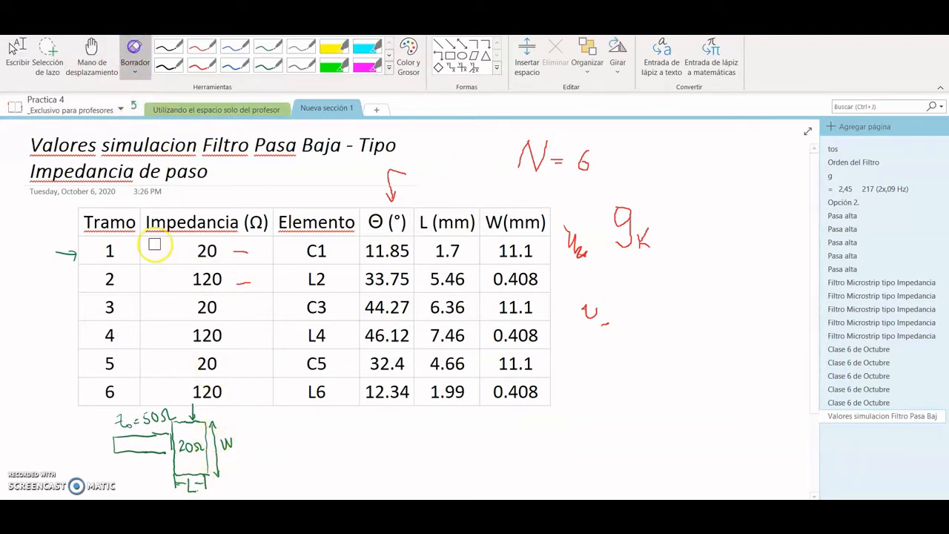
{"action": "mouse_move", "coordinate": [233, 445]}
{"action": "left_mouse_down"}
{"action": "mouse_move", "coordinate": [214, 450]}
{"action": "mouse_move", "coordinate": [218, 429]}
{"action": "left_mouse_up"}
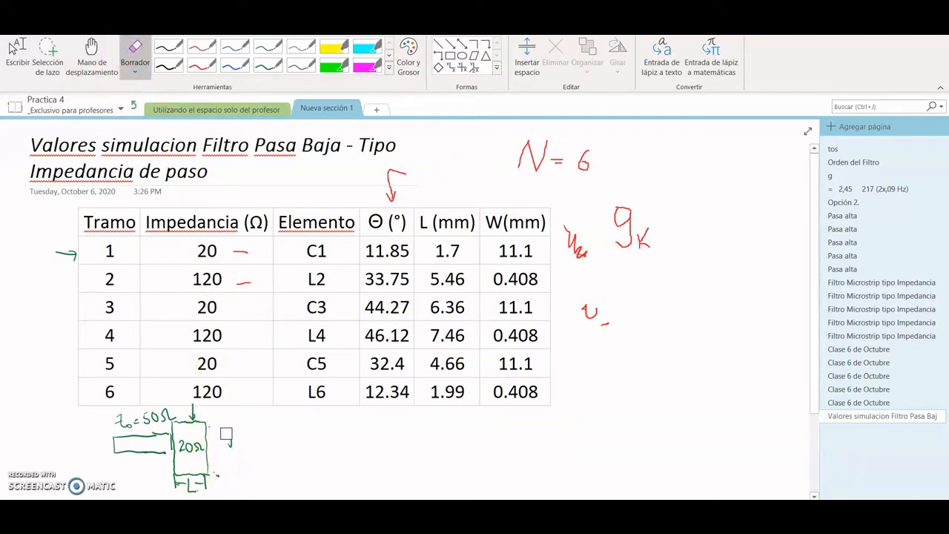
{"action": "left_click", "coordinate": [201, 65]}
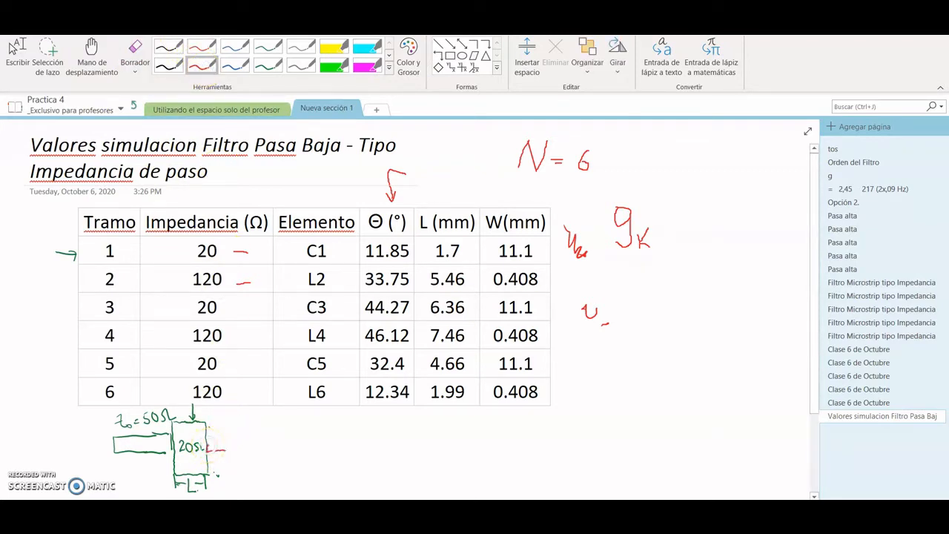
{"action": "scroll", "coordinate": [214, 444], "scroll_direction": "down", "scroll_amount": 1}
{"action": "mouse_move", "coordinate": [208, 421]}
{"action": "left_mouse_down"}
{"action": "mouse_move", "coordinate": [246, 428]}
{"action": "mouse_move", "coordinate": [251, 420]}
{"action": "left_mouse_up"}
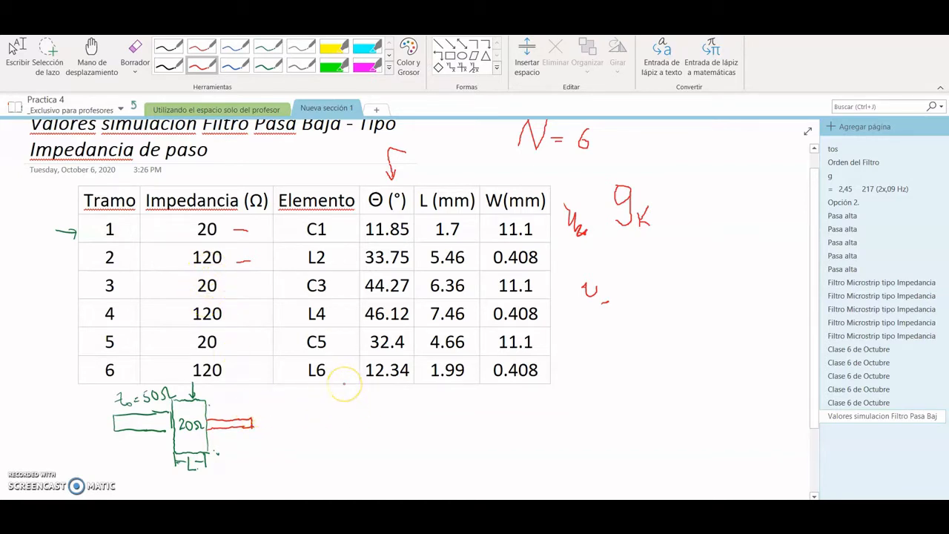
{"action": "left_click", "coordinate": [14, 51]}
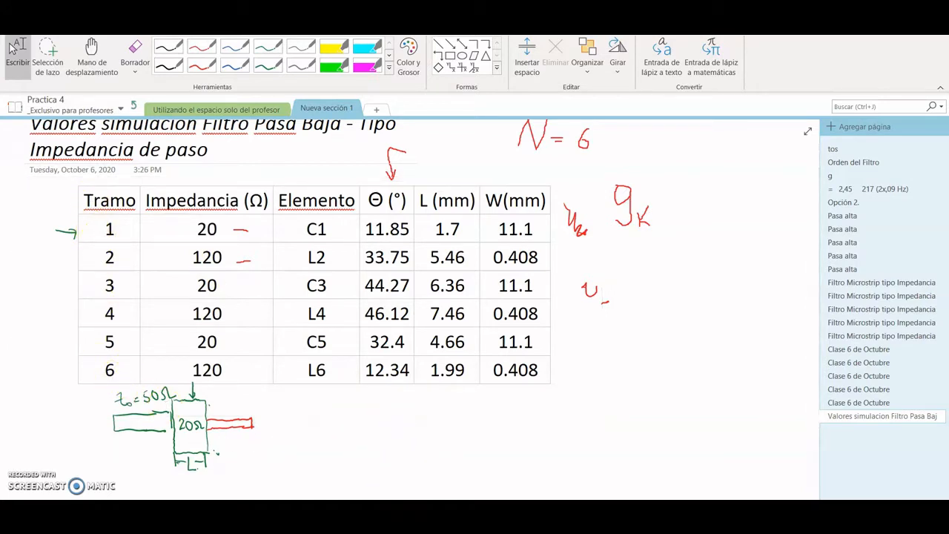
Switch to the Filtro Impedancia de Pasa schematic in Advanced Design System and place an S-parameter simulation controller from the Simulation-S_Param palette
{"action": "mouse_move", "coordinate": [381, 510]}
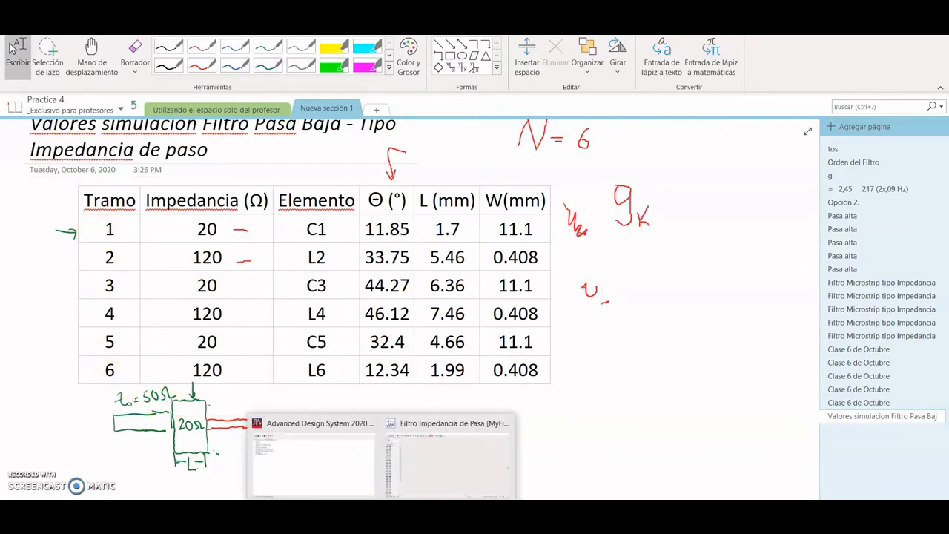
{"action": "left_click", "coordinate": [425, 462]}
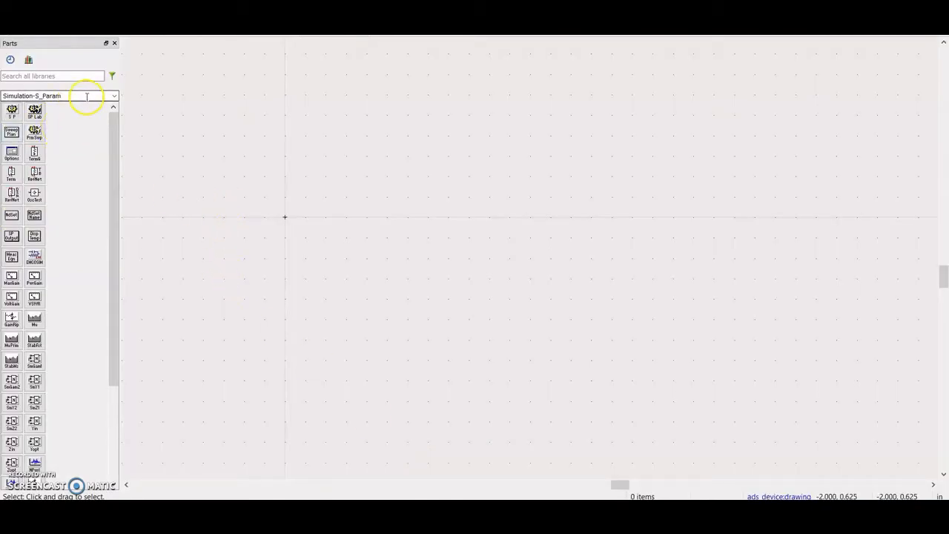
{"action": "left_click", "coordinate": [114, 95]}
{"action": "left_click", "coordinate": [114, 95]}
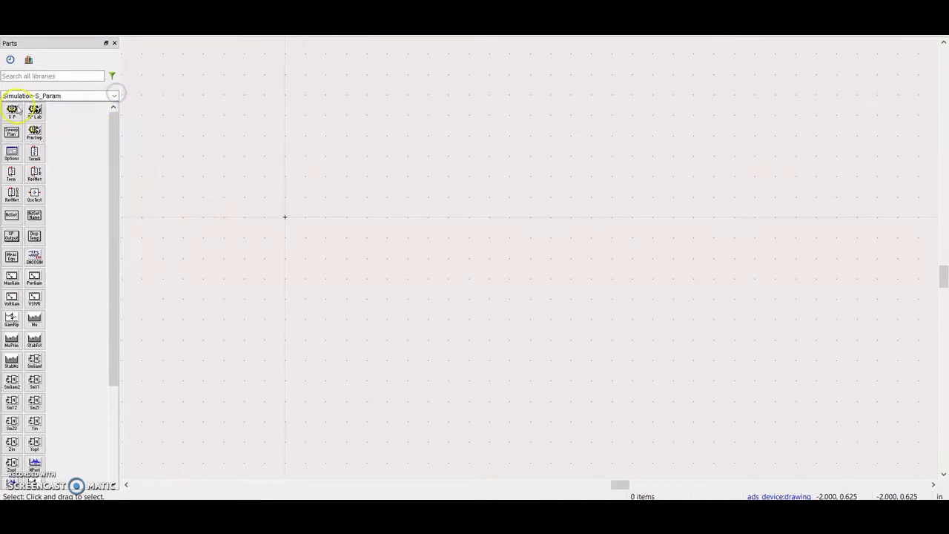
{"action": "left_click", "coordinate": [114, 95]}
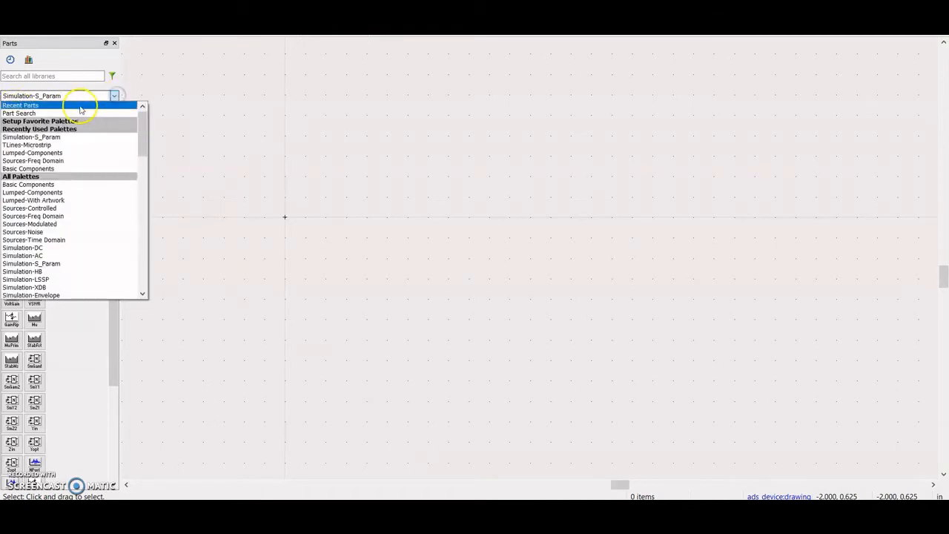
{"action": "left_click", "coordinate": [43, 137]}
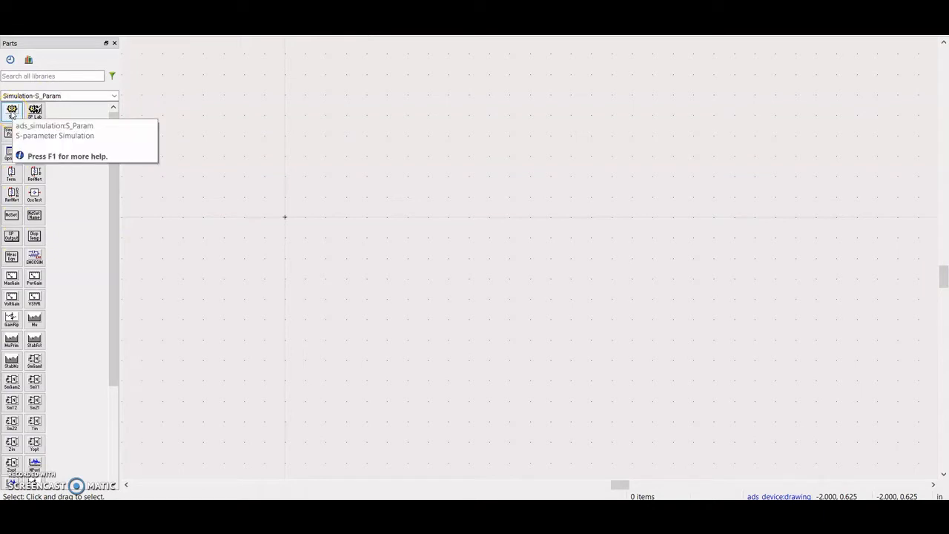
{"action": "left_click", "coordinate": [12, 113]}
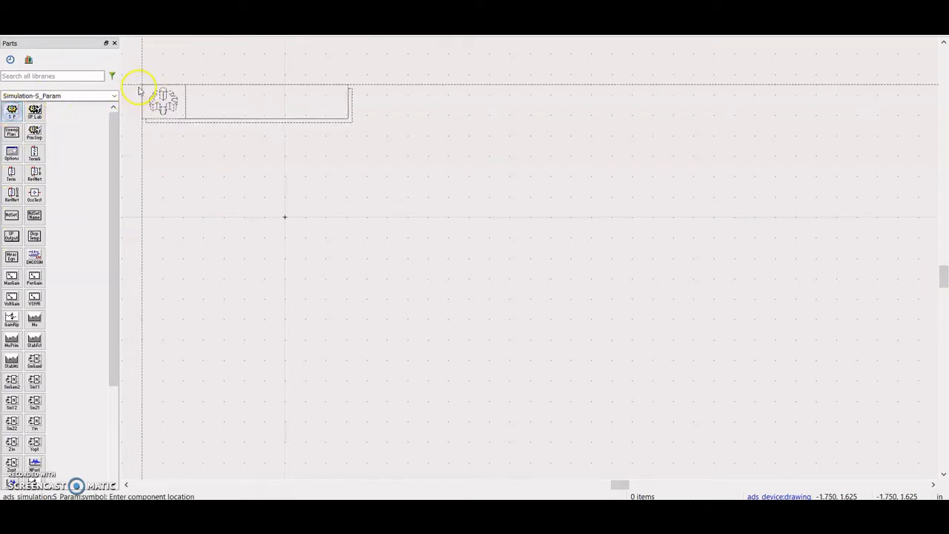
{"action": "left_click", "coordinate": [162, 61]}
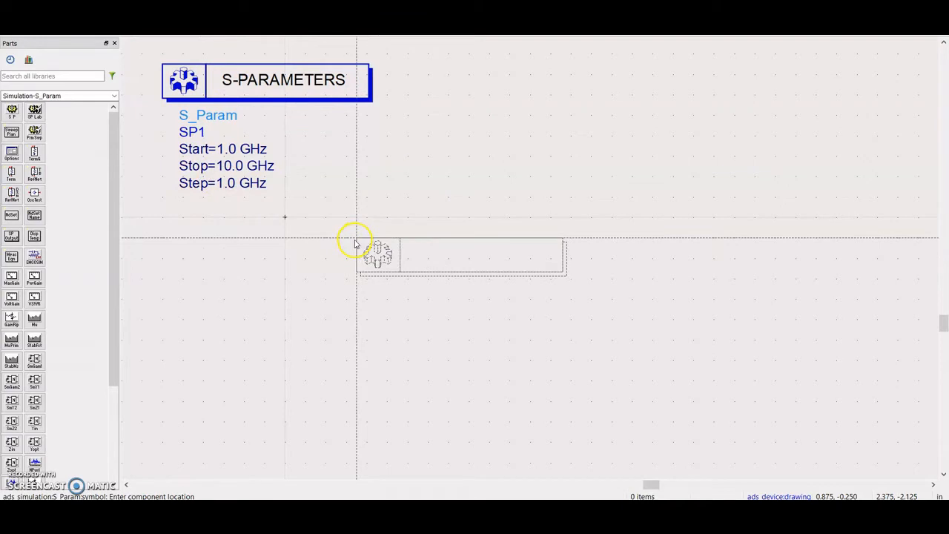
{"action": "left_click", "coordinate": [356, 241]}
{"action": "key", "text": "Escape"}
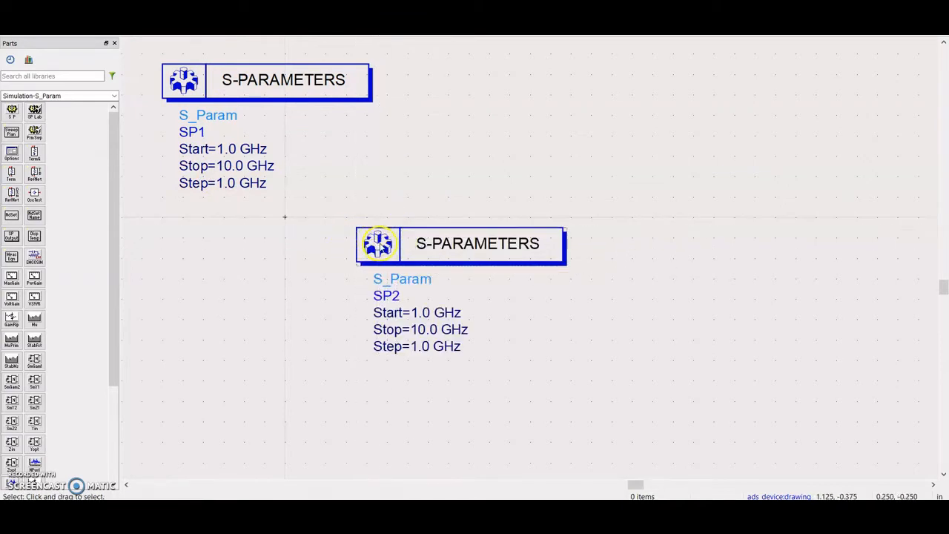
{"action": "left_click", "coordinate": [380, 246]}
{"action": "key", "text": "Delete"}
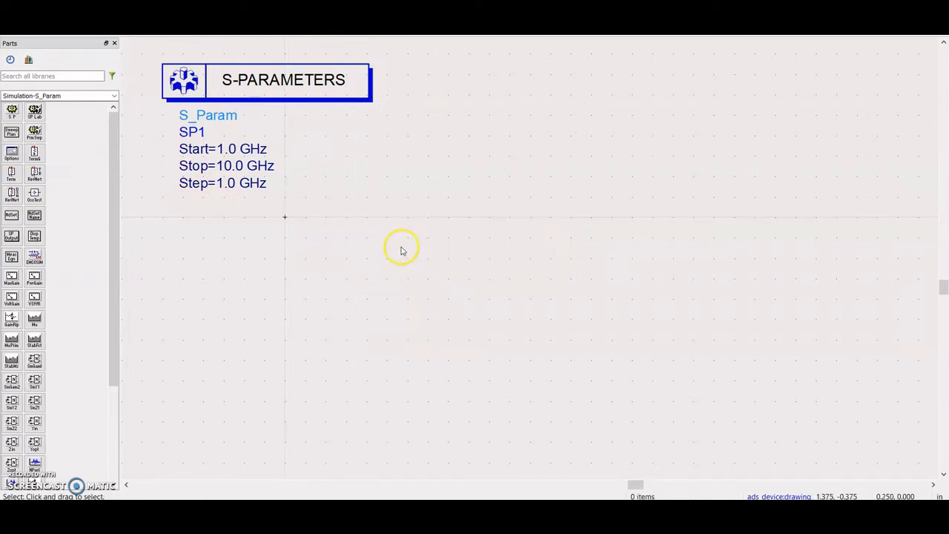
Set the S-parameter sweep to start at 0.1 GHz, stop at 8 GHz and use a 0.01 GHz step
{"action": "double_click", "coordinate": [218, 147]}
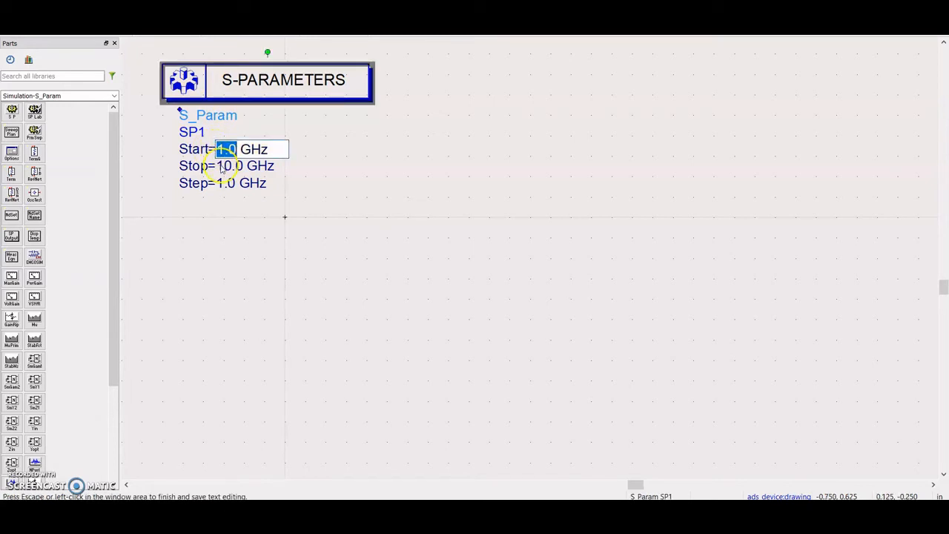
{"action": "left_click", "coordinate": [310, 158]}
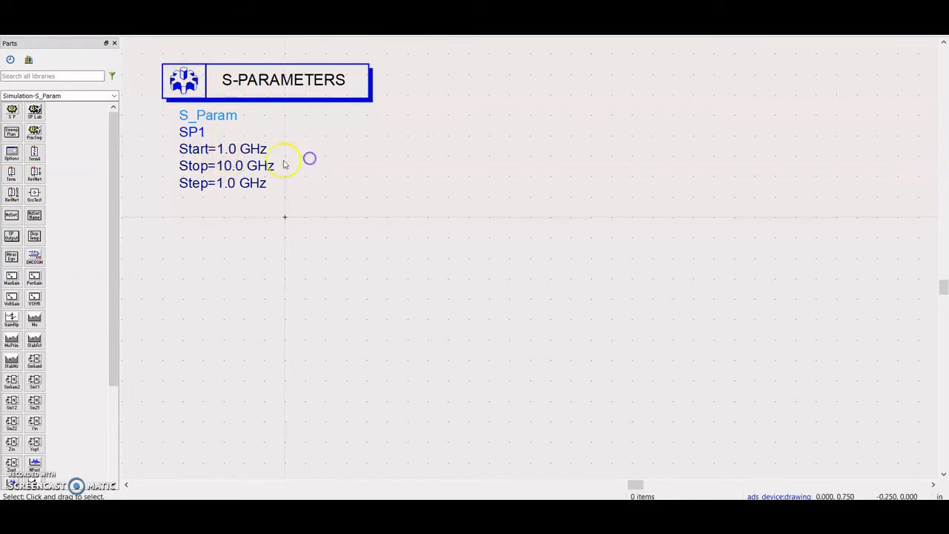
{"action": "double_click", "coordinate": [218, 149]}
{"action": "type", "text": "0.1"}
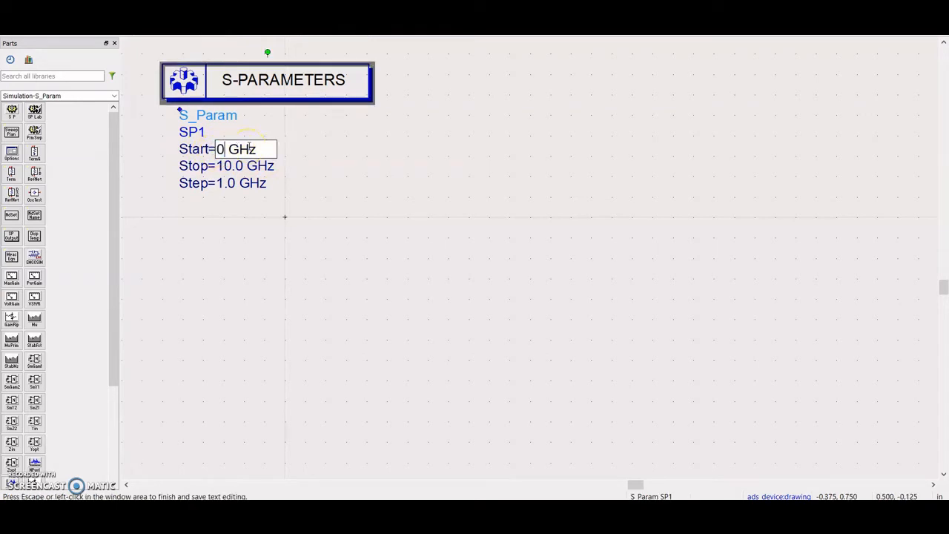
{"action": "left_click", "coordinate": [307, 193]}
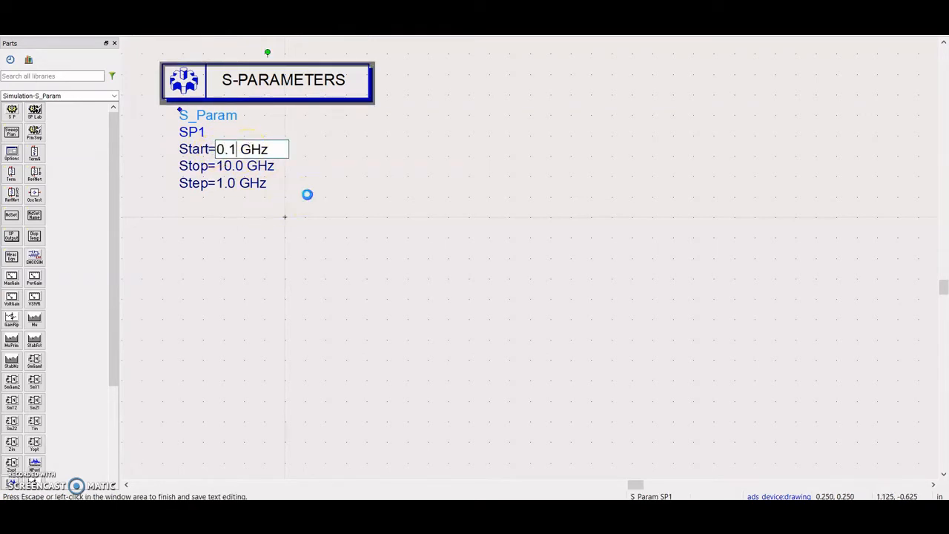
{"action": "double_click", "coordinate": [223, 166]}
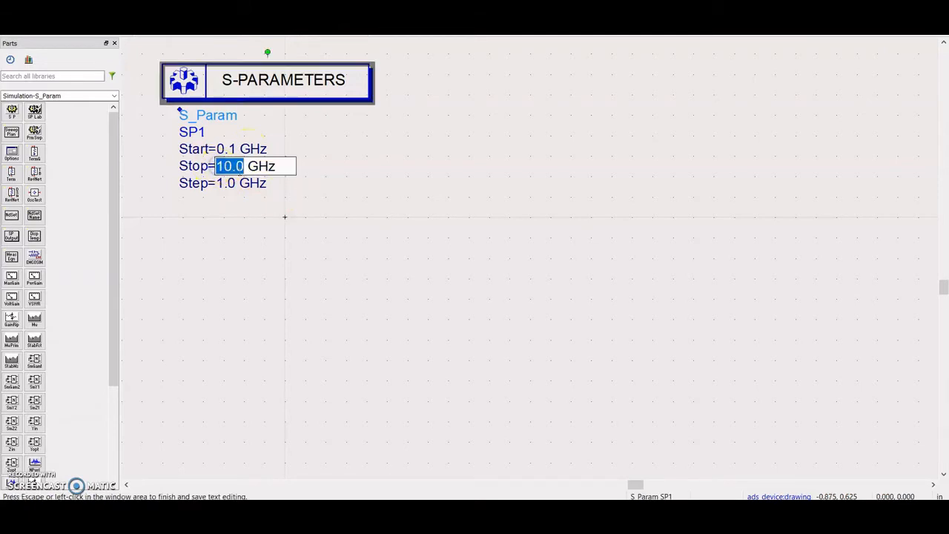
{"action": "type", "text": "8"}
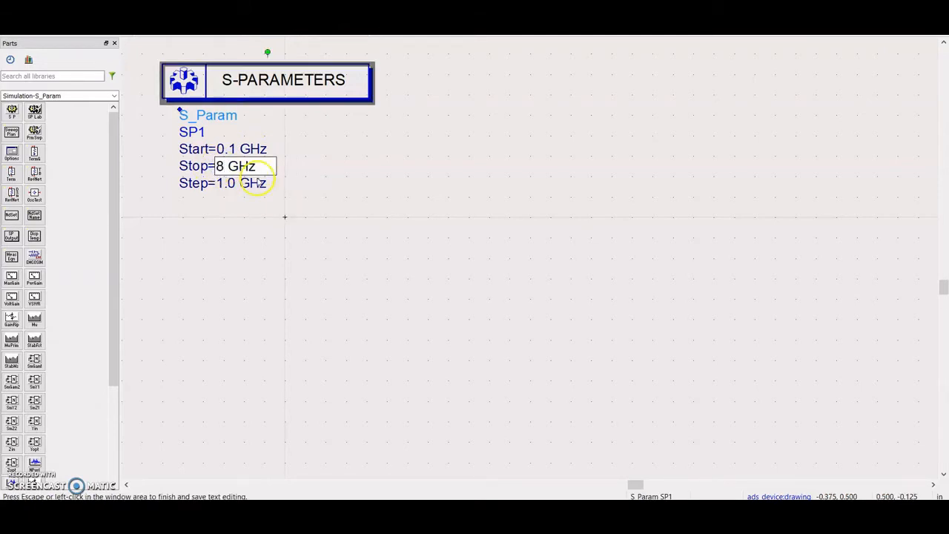
{"action": "left_click", "coordinate": [313, 195]}
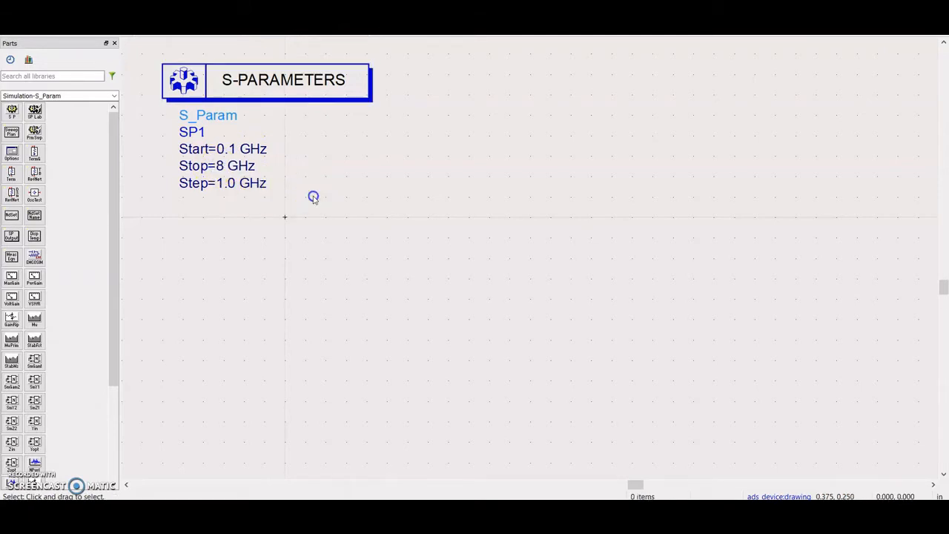
{"action": "double_click", "coordinate": [222, 184]}
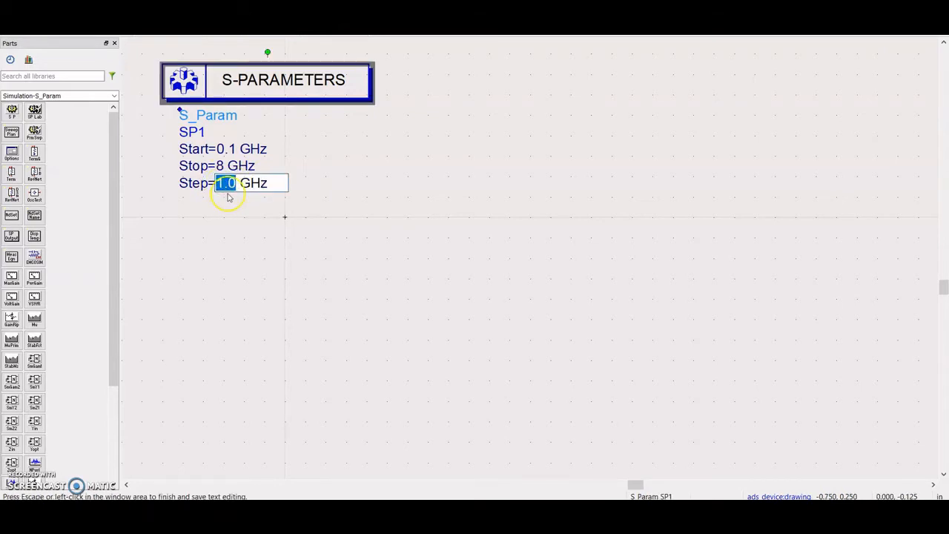
{"action": "type", "text": "0.01"}
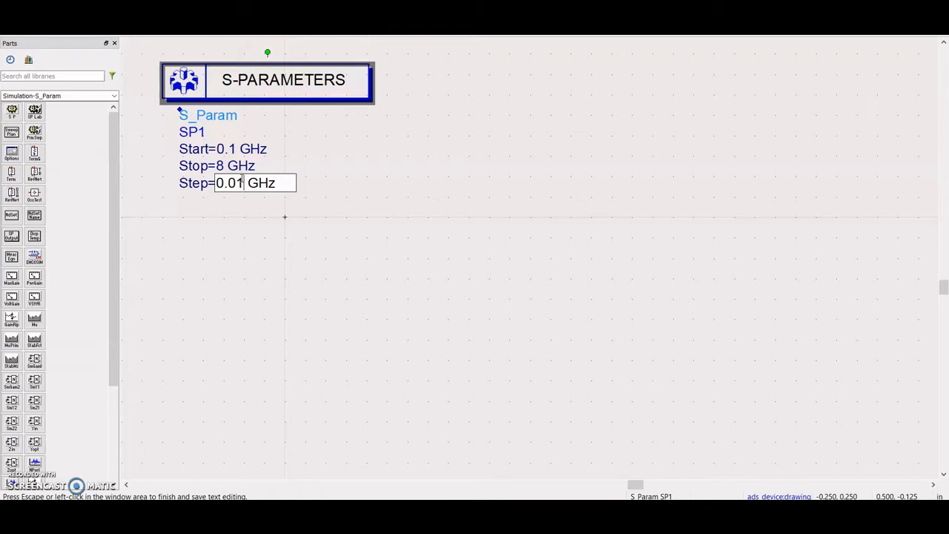
{"action": "left_click", "coordinate": [331, 183]}
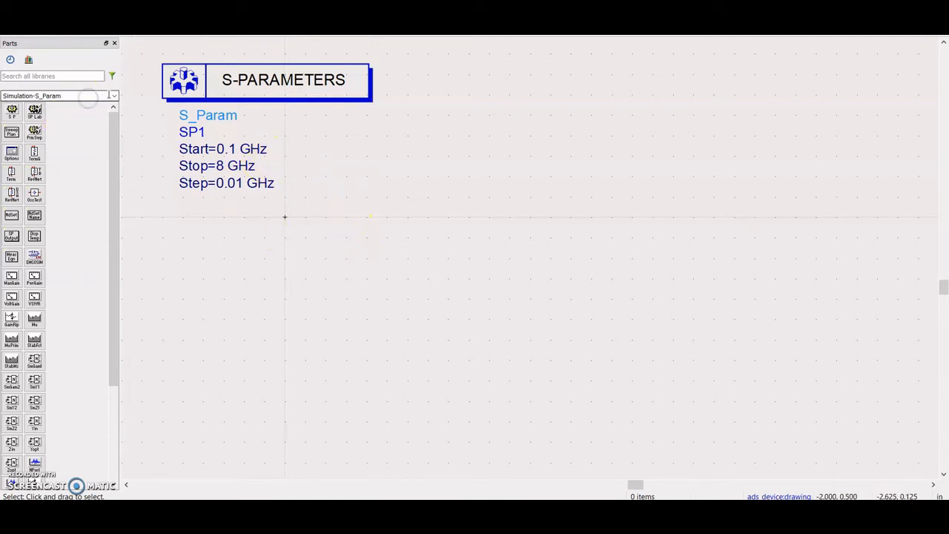
Switch to the OneNote page with the filter table and handwrite FR4 and h = 1,6 mm in red beside it
{"action": "left_click", "coordinate": [112, 97]}
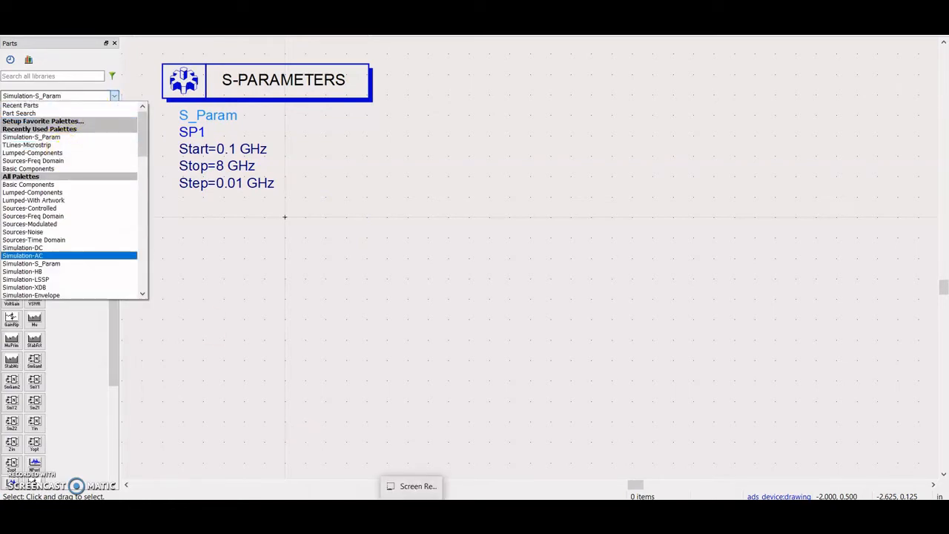
{"action": "left_click", "coordinate": [422, 387]}
{"action": "left_click", "coordinate": [357, 509]}
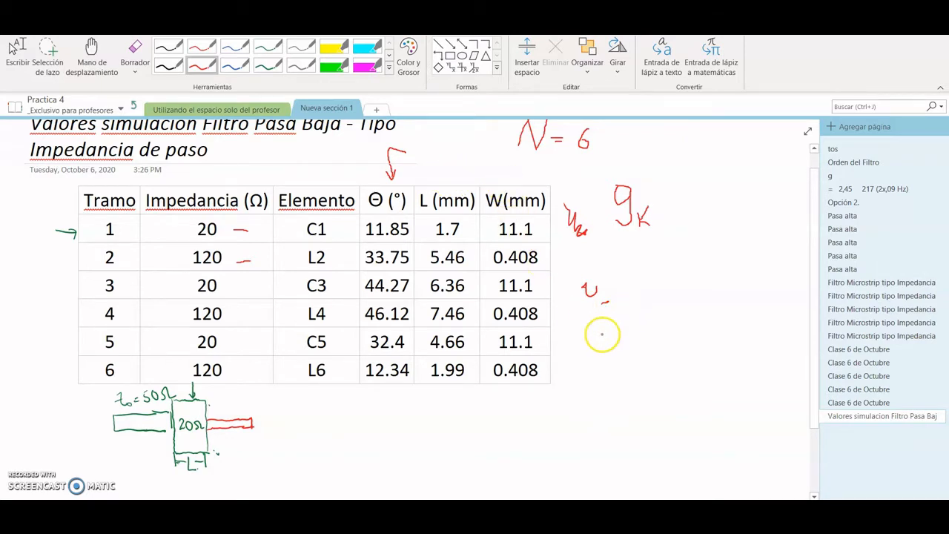
{"action": "mouse_move", "coordinate": [603, 324]}
{"action": "left_mouse_down"}
{"action": "mouse_move", "coordinate": [604, 345]}
{"action": "mouse_move", "coordinate": [614, 321]}
{"action": "mouse_move", "coordinate": [610, 333]}
{"action": "left_mouse_up"}
{"action": "mouse_move", "coordinate": [618, 325]}
{"action": "left_mouse_down"}
{"action": "mouse_move", "coordinate": [615, 339]}
{"action": "mouse_move", "coordinate": [631, 342]}
{"action": "left_mouse_up"}
{"action": "left_click_drag", "start_coordinate": [635, 319], "coordinate": [647, 345]}
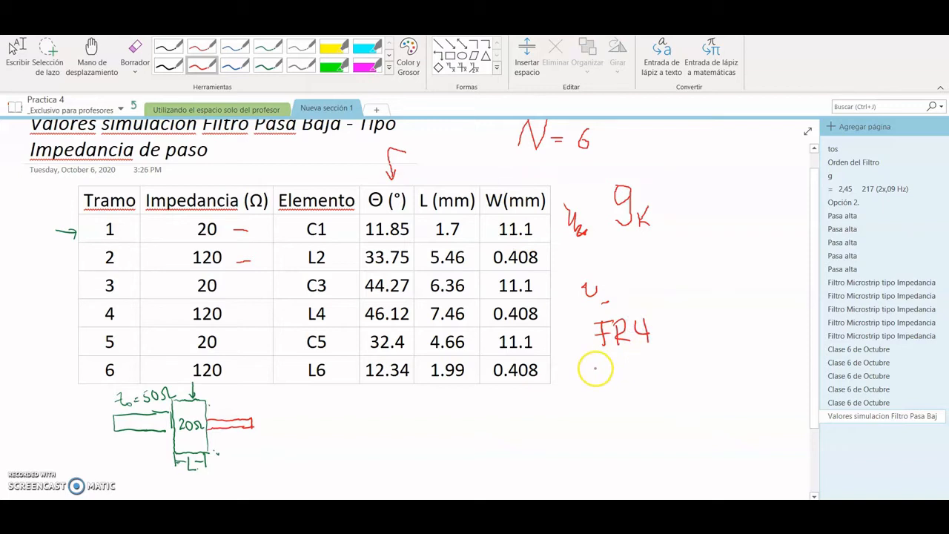
{"action": "mouse_move", "coordinate": [594, 361]}
{"action": "left_mouse_down"}
{"action": "mouse_move", "coordinate": [604, 383]}
{"action": "mouse_move", "coordinate": [624, 368]}
{"action": "mouse_move", "coordinate": [633, 380]}
{"action": "mouse_move", "coordinate": [651, 371]}
{"action": "mouse_move", "coordinate": [690, 378]}
{"action": "left_mouse_up"}
{"action": "left_click", "coordinate": [639, 378]}
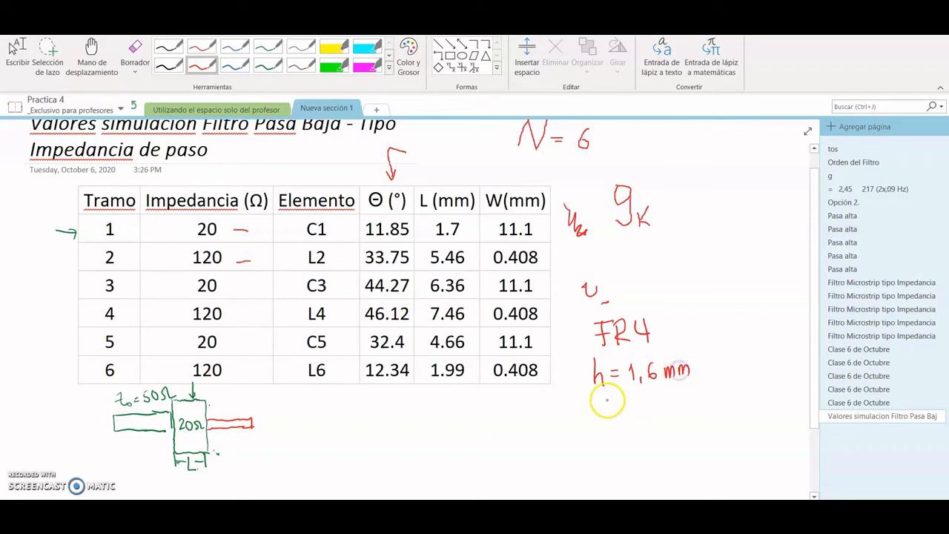
Handwrite εr = 4,4, the start of a t = line and Tan δ = 0,001 in red below the substrate height
{"action": "mouse_move", "coordinate": [607, 401]}
{"action": "left_mouse_down"}
{"action": "mouse_move", "coordinate": [604, 415]}
{"action": "mouse_move", "coordinate": [636, 405]}
{"action": "left_mouse_up"}
{"action": "left_click_drag", "start_coordinate": [625, 413], "coordinate": [660, 411]}
{"action": "left_click_drag", "start_coordinate": [656, 401], "coordinate": [661, 418]}
{"action": "left_click_drag", "start_coordinate": [667, 400], "coordinate": [673, 410]}
{"action": "left_click_drag", "start_coordinate": [670, 401], "coordinate": [670, 417]}
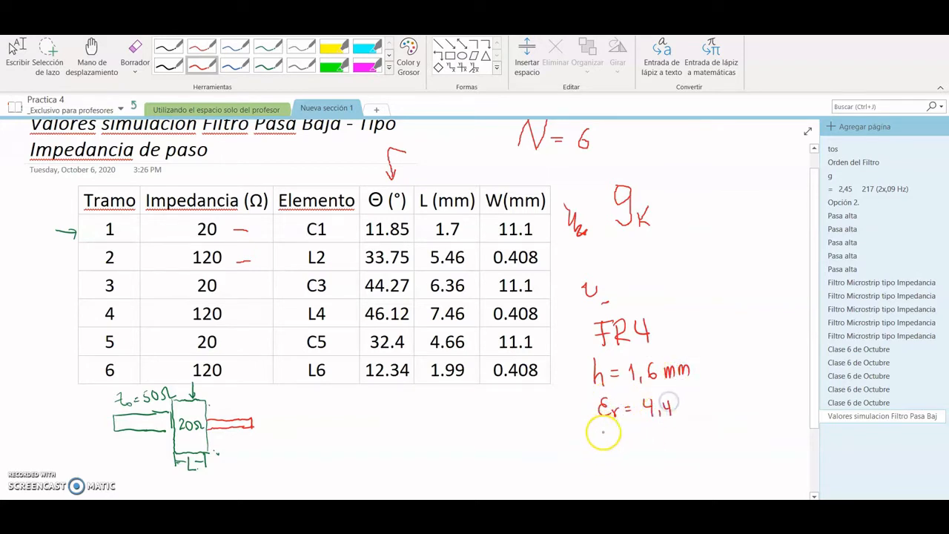
{"action": "mouse_move", "coordinate": [608, 431]}
{"action": "left_mouse_down"}
{"action": "mouse_move", "coordinate": [613, 445]}
{"action": "mouse_move", "coordinate": [625, 443]}
{"action": "mouse_move", "coordinate": [614, 477]}
{"action": "mouse_move", "coordinate": [606, 461]}
{"action": "left_mouse_up"}
{"action": "mouse_move", "coordinate": [619, 469]}
{"action": "left_mouse_down"}
{"action": "mouse_move", "coordinate": [641, 477]}
{"action": "mouse_move", "coordinate": [664, 461]}
{"action": "left_mouse_up"}
{"action": "mouse_move", "coordinate": [656, 468]}
{"action": "left_mouse_down"}
{"action": "mouse_move", "coordinate": [671, 459]}
{"action": "mouse_move", "coordinate": [679, 470]}
{"action": "mouse_move", "coordinate": [690, 459]}
{"action": "mouse_move", "coordinate": [701, 468]}
{"action": "mouse_move", "coordinate": [700, 457]}
{"action": "mouse_move", "coordinate": [711, 467]}
{"action": "left_mouse_up"}
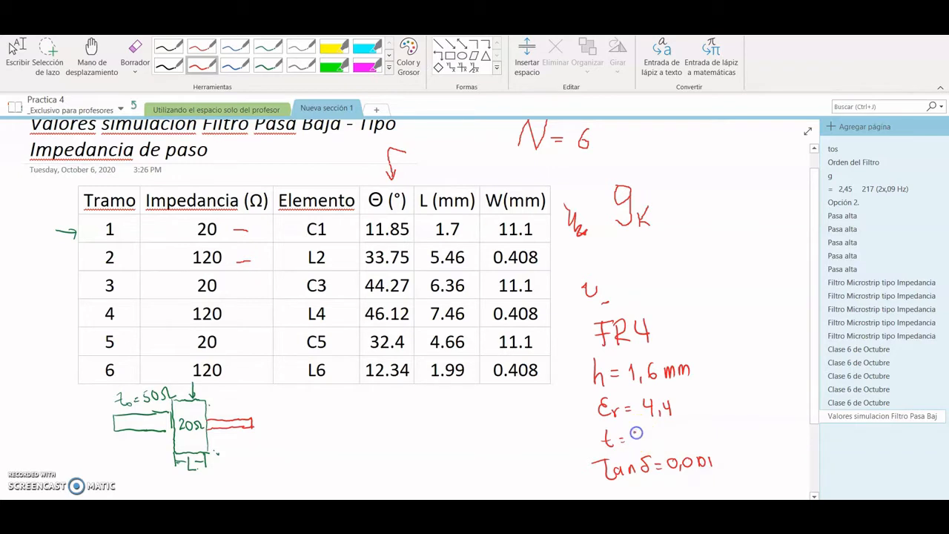
Complete the t line with 35 µm and an arrow to the note Capa de cobre, and leave the pen
{"action": "mouse_move", "coordinate": [636, 431]}
{"action": "left_mouse_down"}
{"action": "mouse_move", "coordinate": [636, 444]}
{"action": "mouse_move", "coordinate": [655, 430]}
{"action": "left_mouse_up"}
{"action": "mouse_move", "coordinate": [661, 434]}
{"action": "left_mouse_down"}
{"action": "mouse_move", "coordinate": [714, 428]}
{"action": "mouse_move", "coordinate": [736, 441]}
{"action": "mouse_move", "coordinate": [776, 426]}
{"action": "mouse_move", "coordinate": [735, 456]}
{"action": "left_mouse_up"}
{"action": "left_click_drag", "start_coordinate": [747, 448], "coordinate": [759, 454]}
{"action": "left_click_drag", "start_coordinate": [761, 449], "coordinate": [765, 456]}
{"action": "left_click_drag", "start_coordinate": [770, 450], "coordinate": [768, 456]}
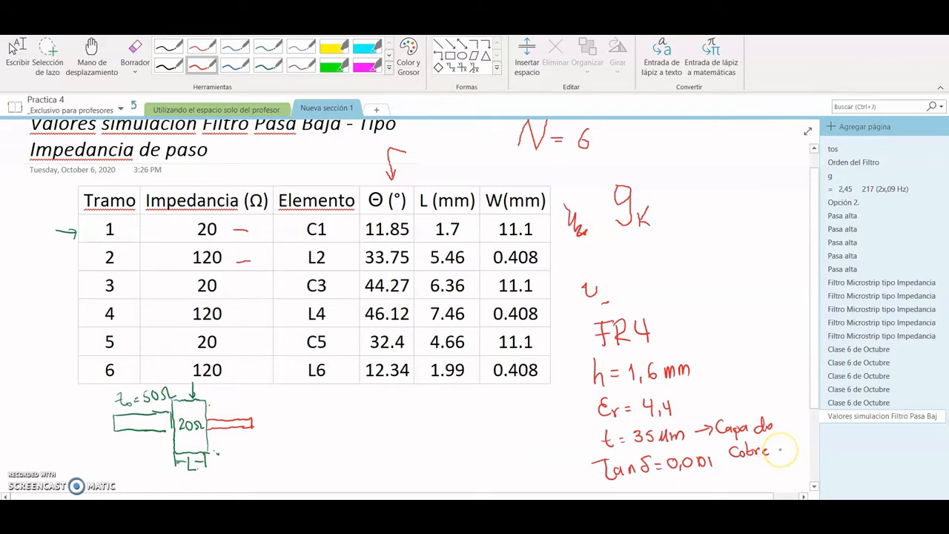
{"action": "key", "text": "Escape"}
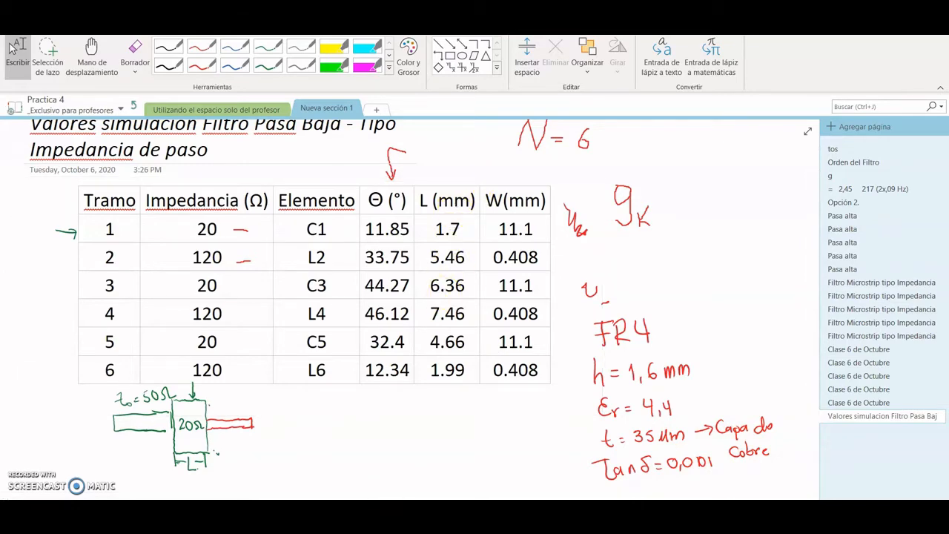
Switch back to the Advanced Design System schematic and place an MSUB microstrip substrate from the TLines-Microstrip palette beside the S-parameter controller
{"action": "mouse_move", "coordinate": [382, 511]}
{"action": "left_click", "coordinate": [422, 482]}
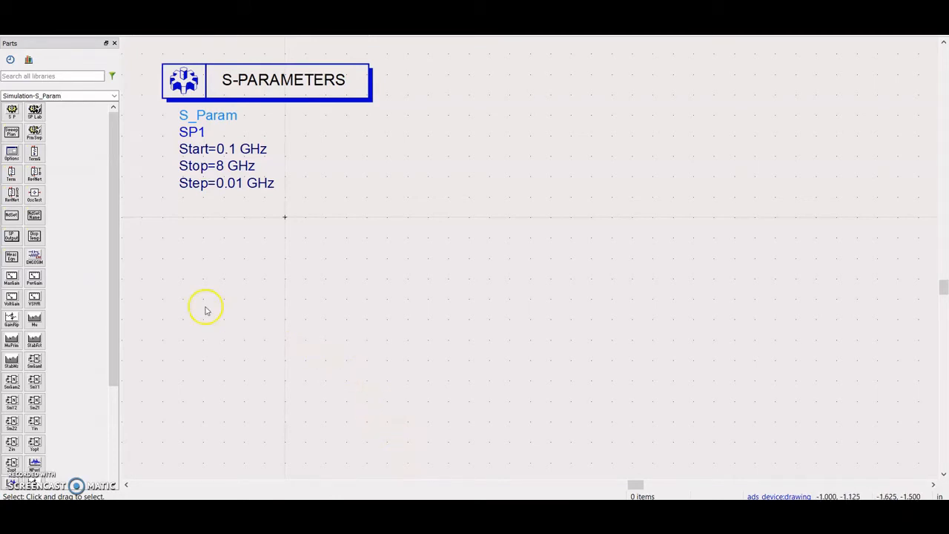
{"action": "left_click", "coordinate": [112, 97]}
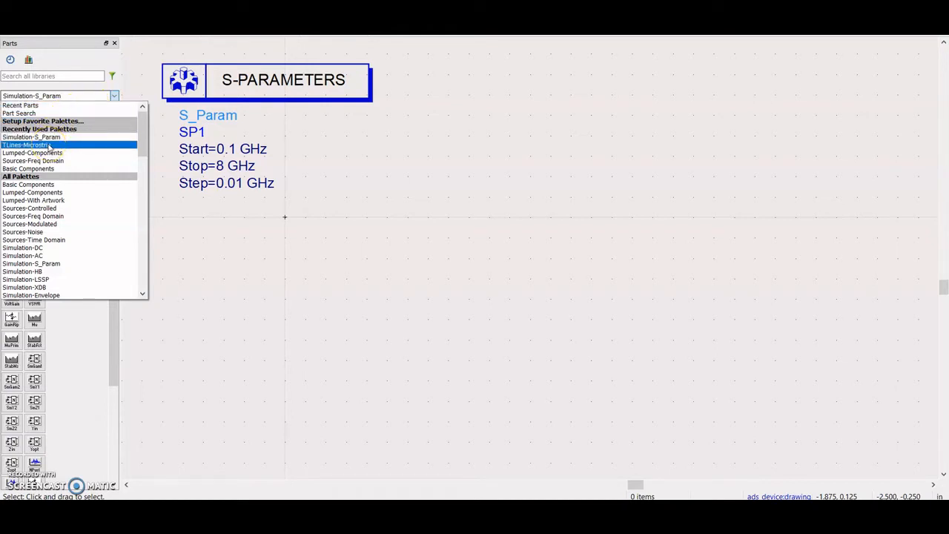
{"action": "left_click", "coordinate": [47, 146]}
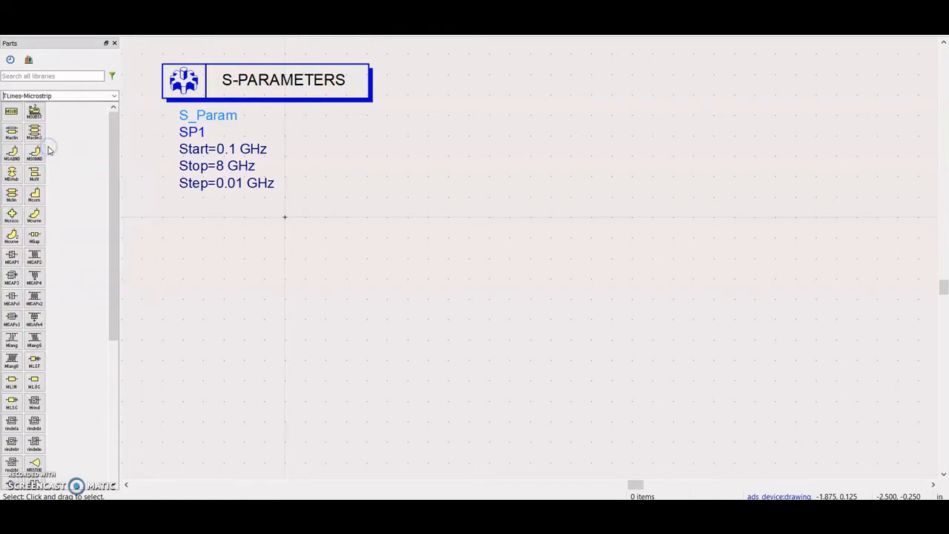
{"action": "left_click", "coordinate": [12, 113]}
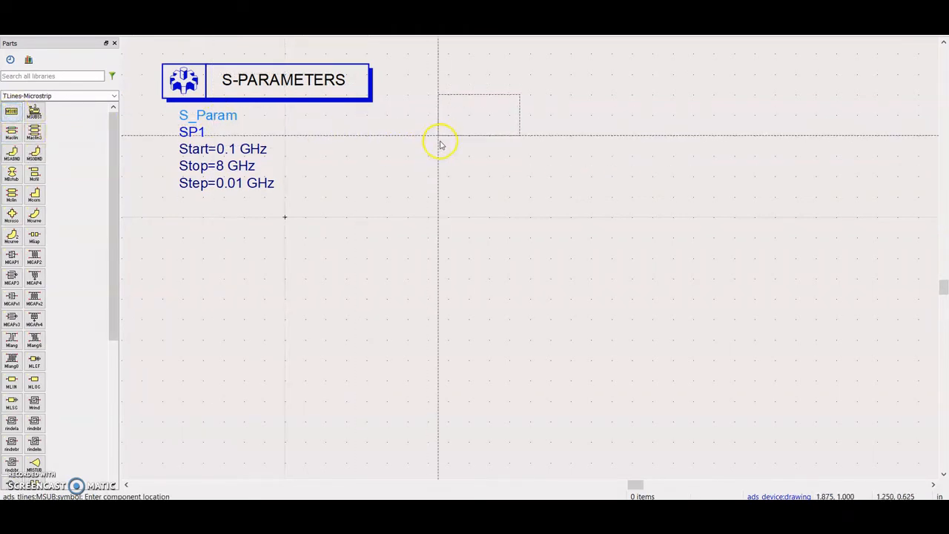
{"action": "left_click", "coordinate": [419, 112]}
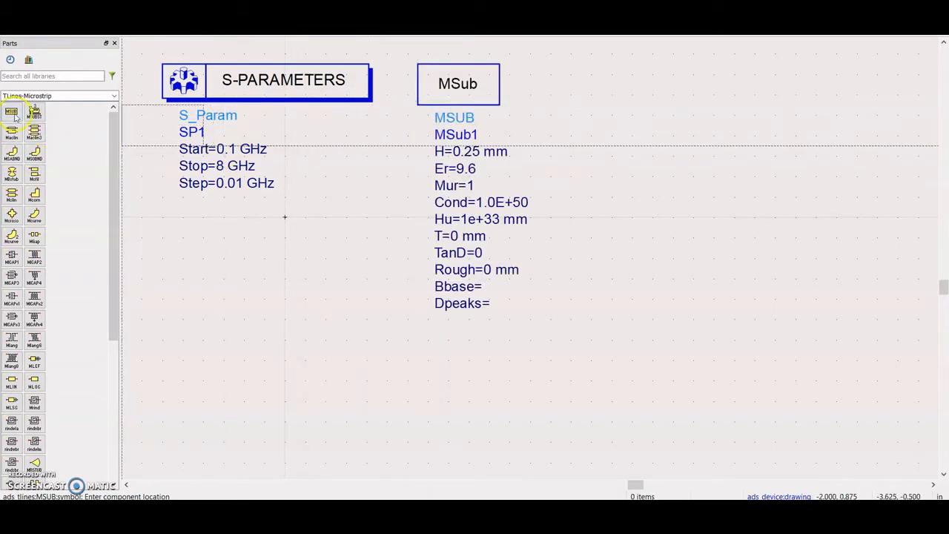
Search the part libraries for Msub, pick the MSUB result, cancel its placement and clear the search
{"action": "left_click", "coordinate": [37, 76]}
{"action": "type", "text": "M"}
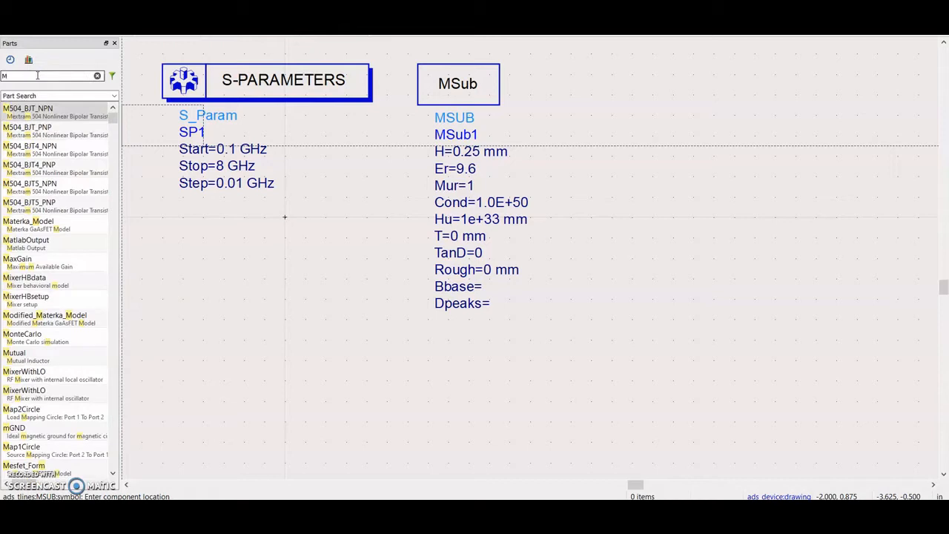
{"action": "type", "text": "sub"}
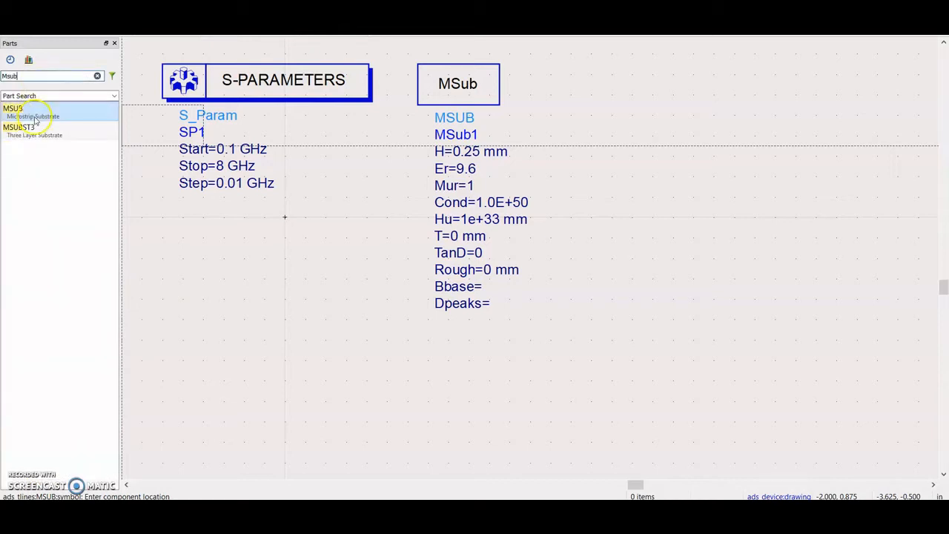
{"action": "left_click", "coordinate": [38, 113]}
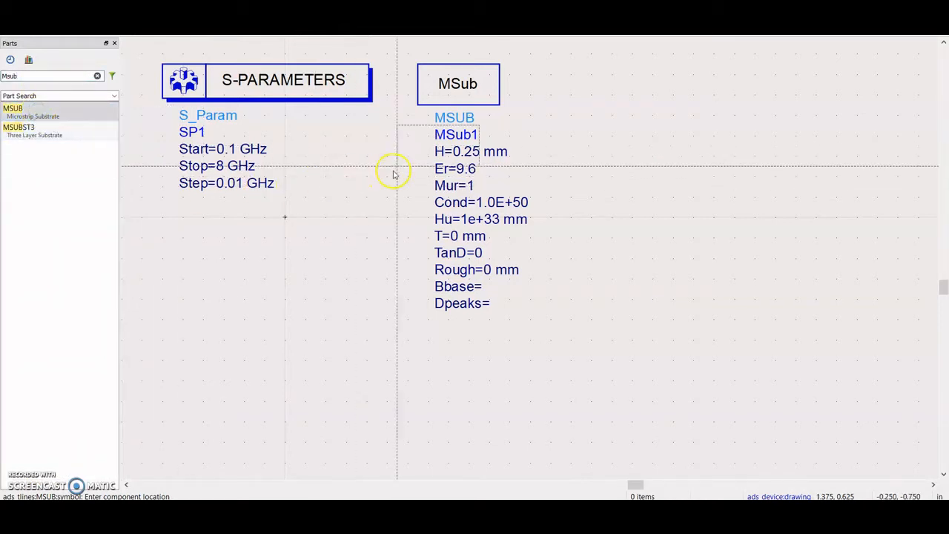
{"action": "key", "text": "Escape"}
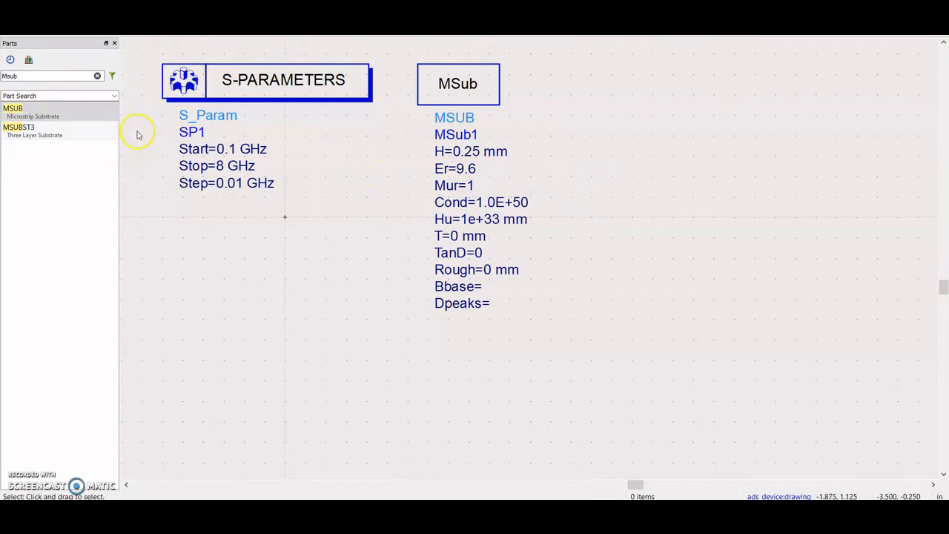
{"action": "left_click", "coordinate": [97, 77]}
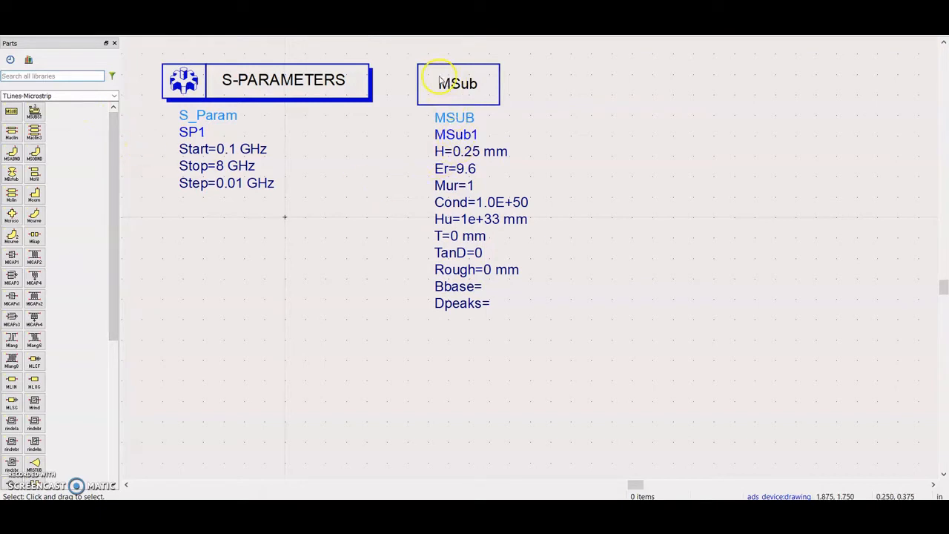
Swap the two blocks so the MSub substrate stands left of the S-parameter controller, with both close together above the origin
{"action": "left_click_drag", "start_coordinate": [178, 78], "coordinate": [526, 89]}
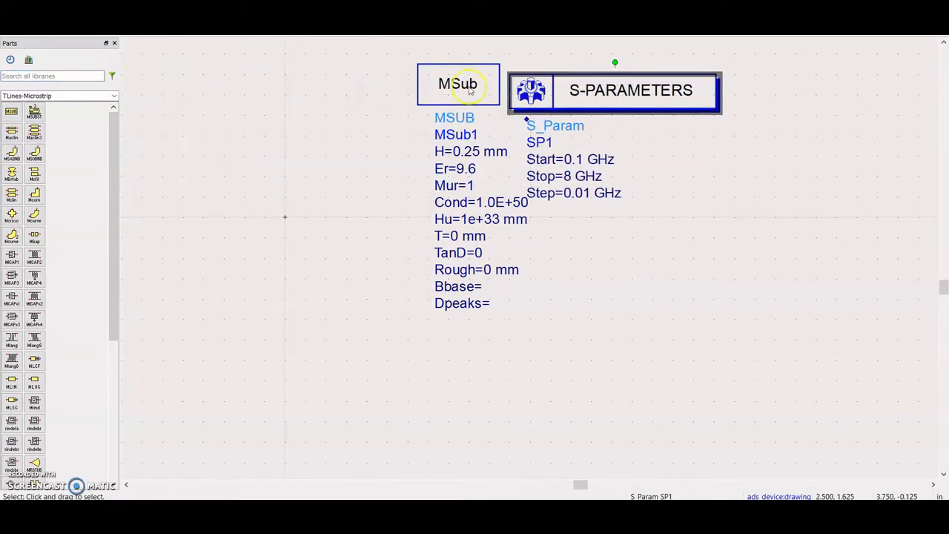
{"action": "left_click_drag", "start_coordinate": [469, 89], "coordinate": [195, 88]}
{"action": "left_click", "coordinate": [190, 84]}
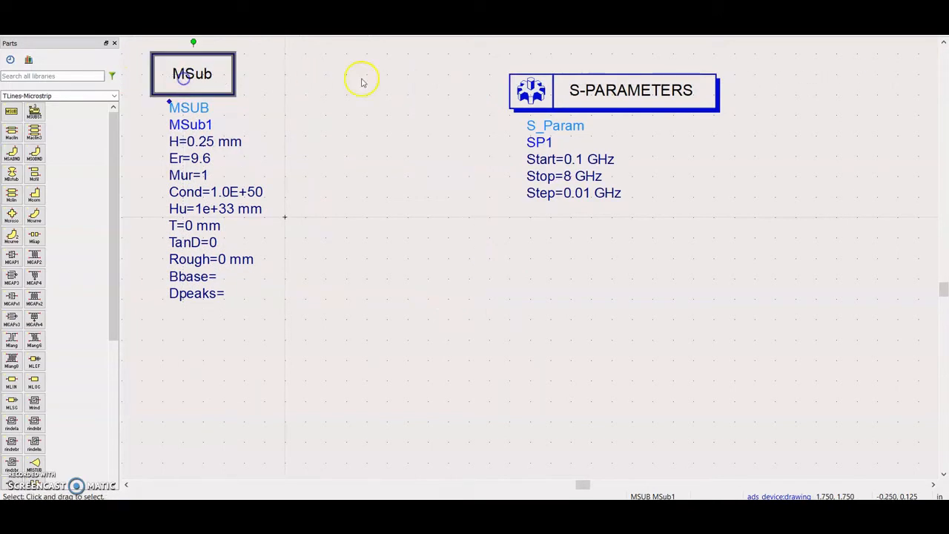
{"action": "left_click", "coordinate": [519, 89]}
{"action": "left_click", "coordinate": [317, 65]}
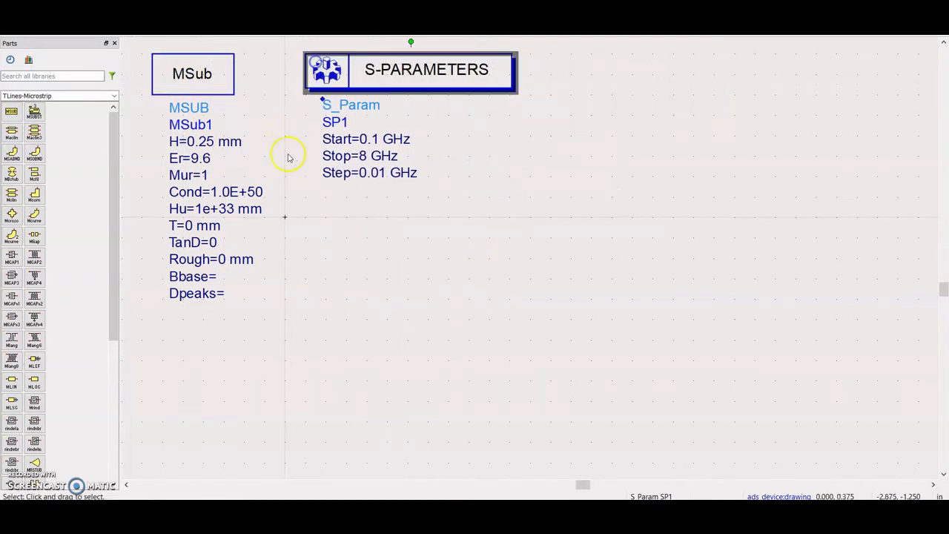
Set the MSub substrate height H to 1.6 mm and its relative permittivity Er to 4.4
{"action": "double_click", "coordinate": [200, 141]}
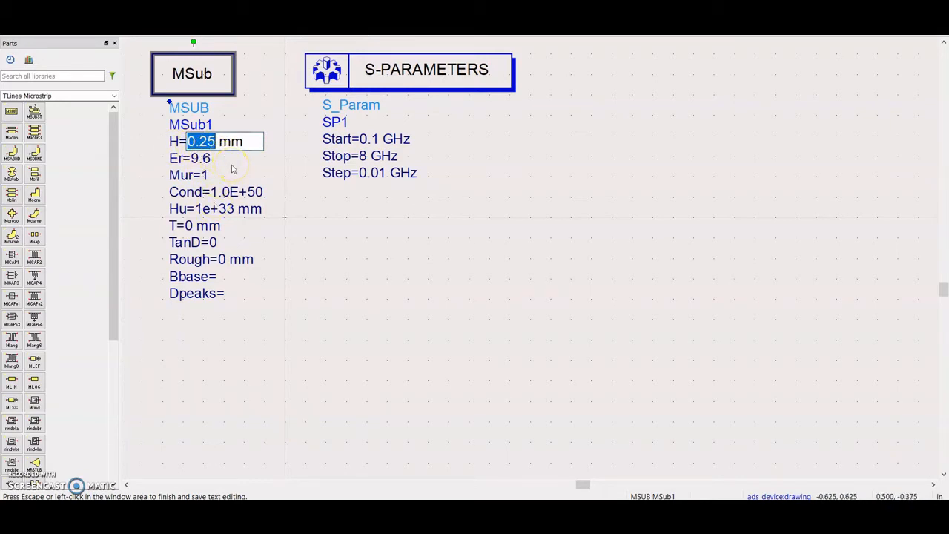
{"action": "type", "text": "1.6"}
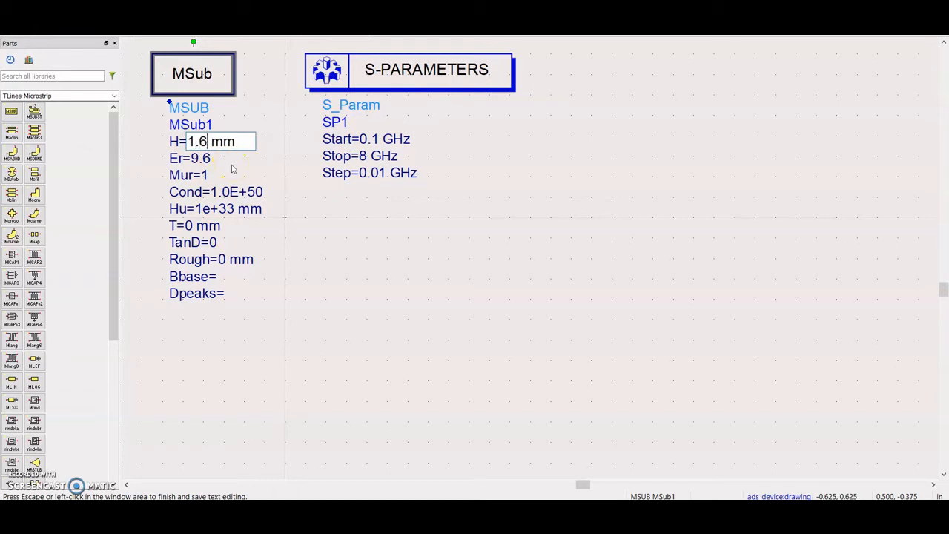
{"action": "left_click", "coordinate": [221, 135]}
{"action": "left_click", "coordinate": [196, 158]}
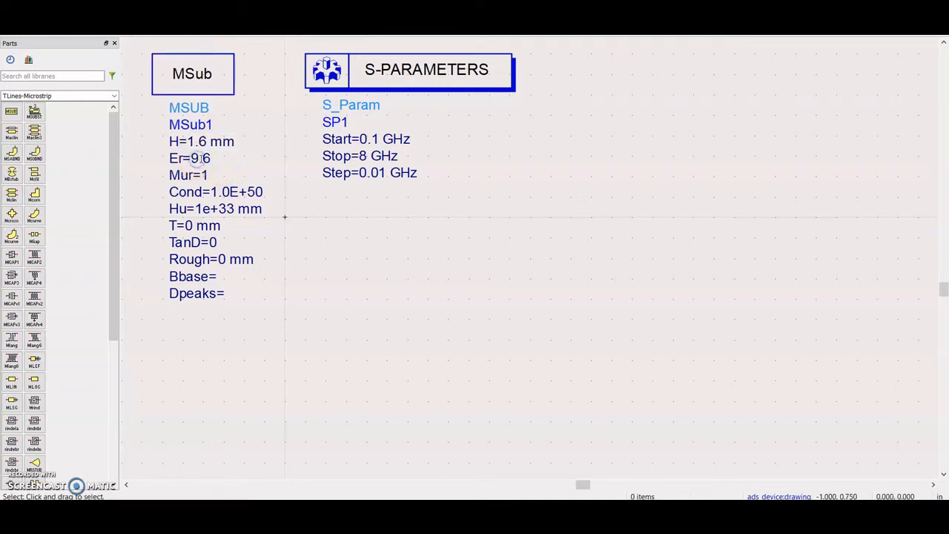
{"action": "left_click", "coordinate": [197, 158]}
{"action": "double_click", "coordinate": [215, 159]}
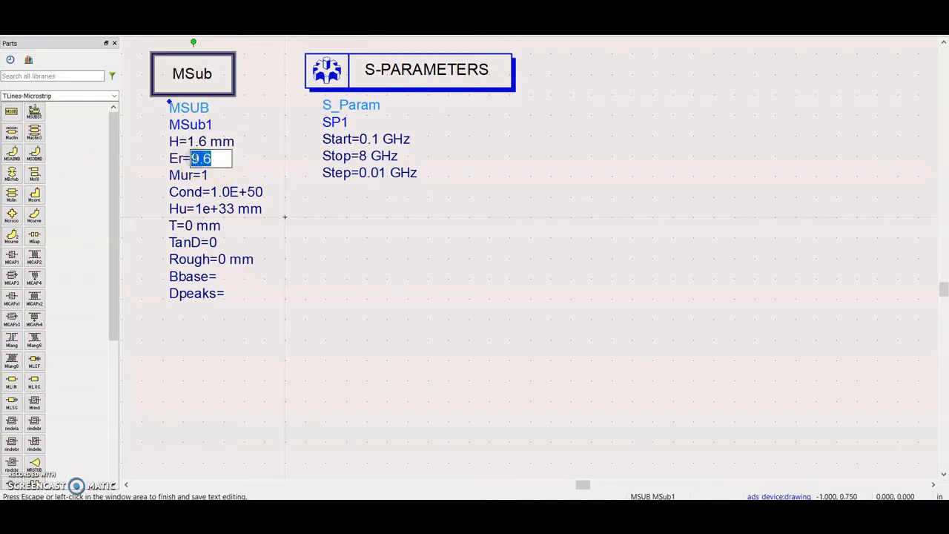
{"action": "type", "text": "4."}
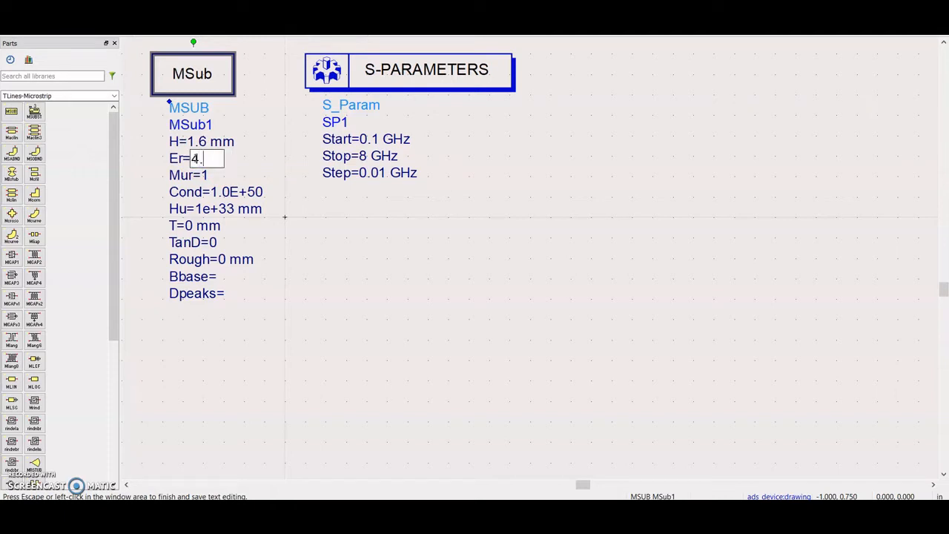
{"action": "type", "text": "4"}
{"action": "left_click", "coordinate": [207, 207]}
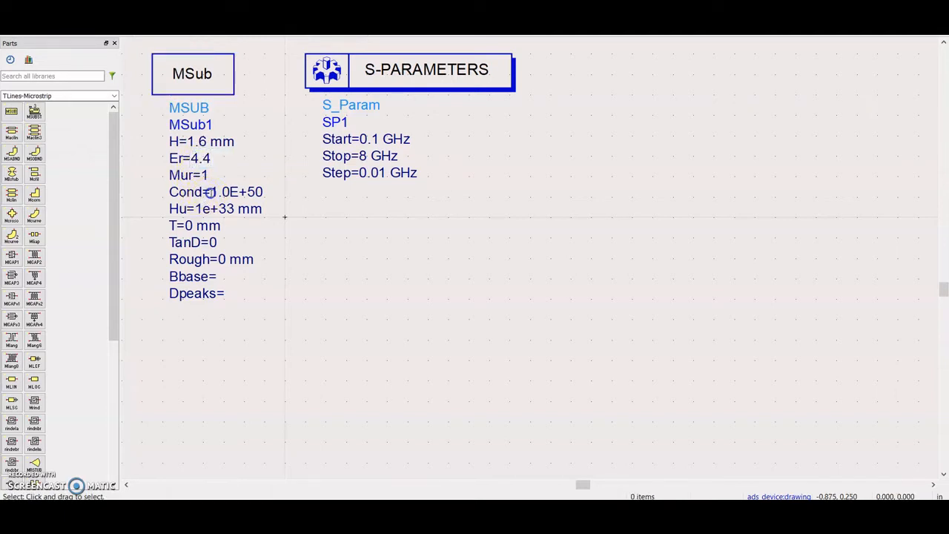
Set the MSub conductor thickness T to 0.035 mm
{"action": "double_click", "coordinate": [214, 209]}
{"action": "left_click", "coordinate": [194, 225]}
{"action": "double_click", "coordinate": [190, 225]}
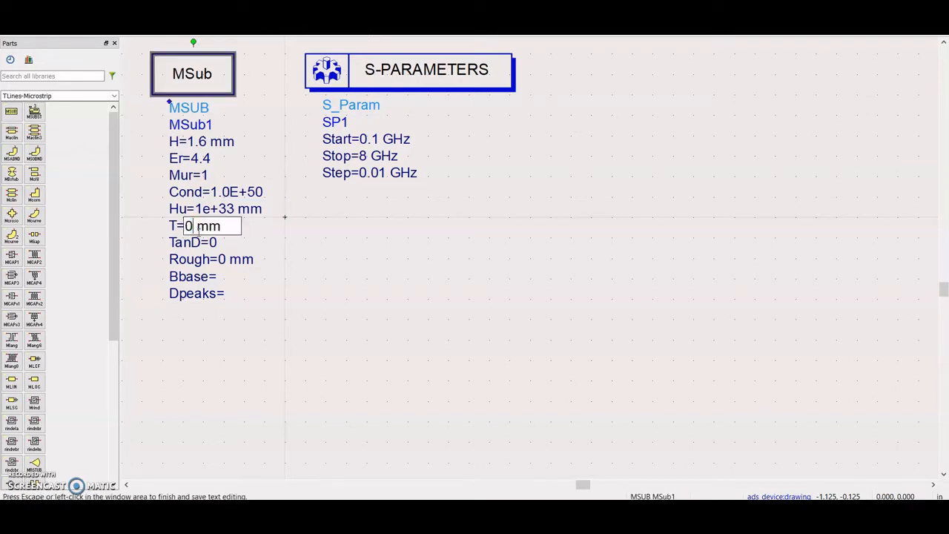
{"action": "type", "text": ".0"}
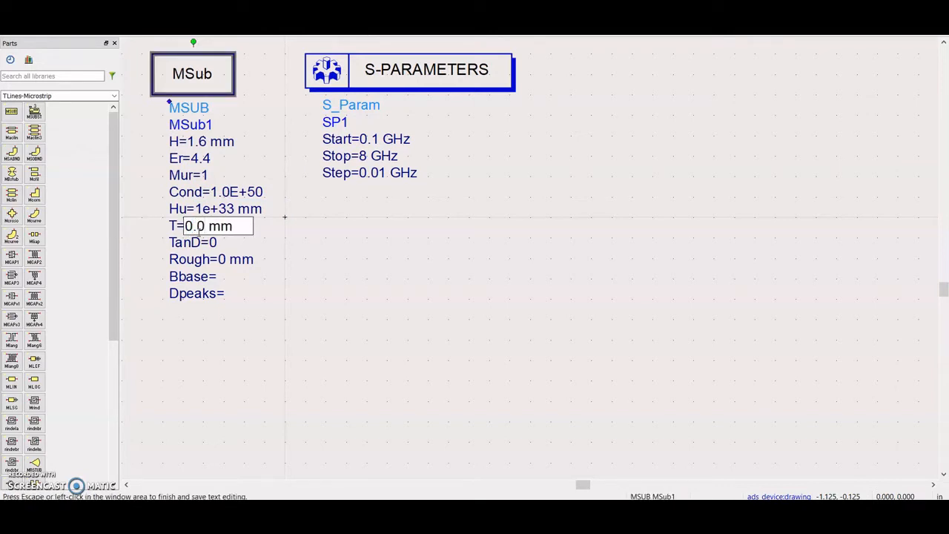
{"action": "type", "text": "35"}
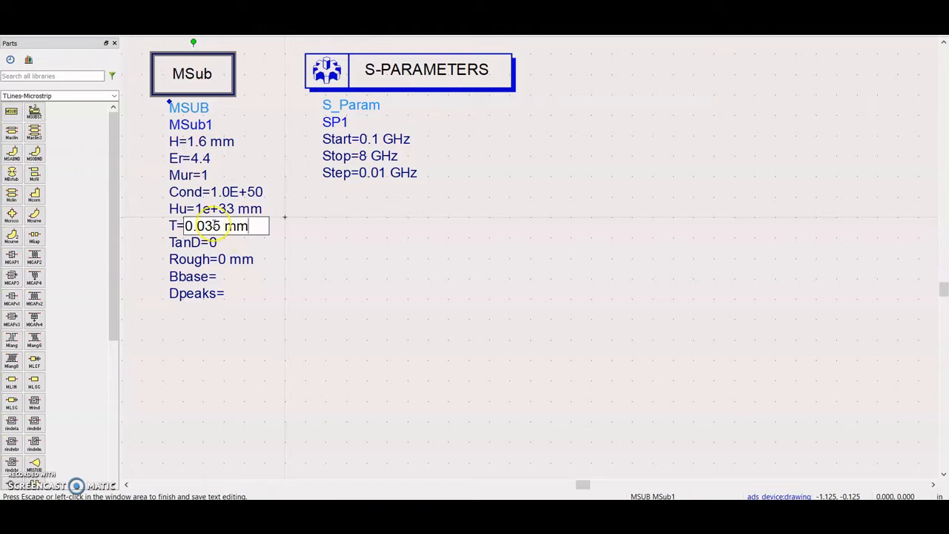
Set the MSub loss tangent TanD to 0.001 and finish editing the substrate values
{"action": "left_click", "coordinate": [215, 242]}
{"action": "left_click", "coordinate": [215, 241]}
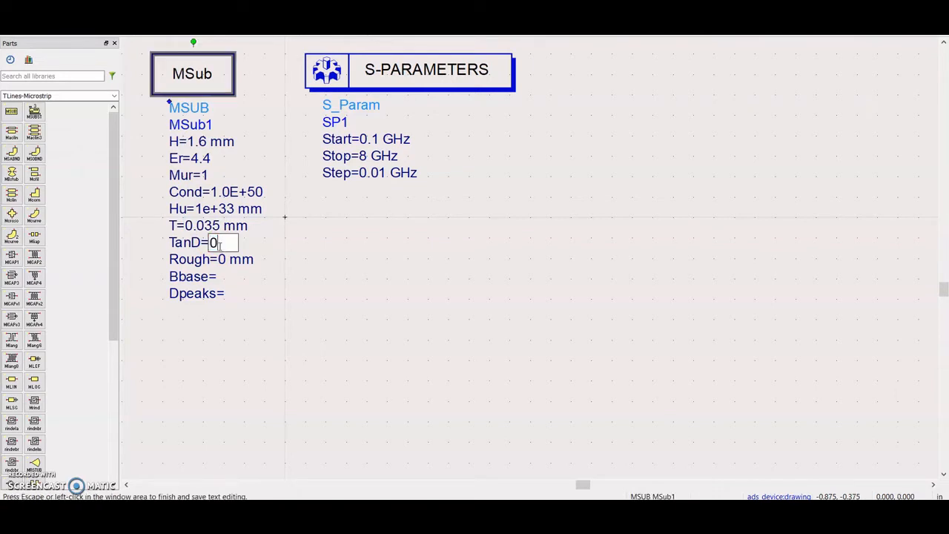
{"action": "type", "text": ".01"}
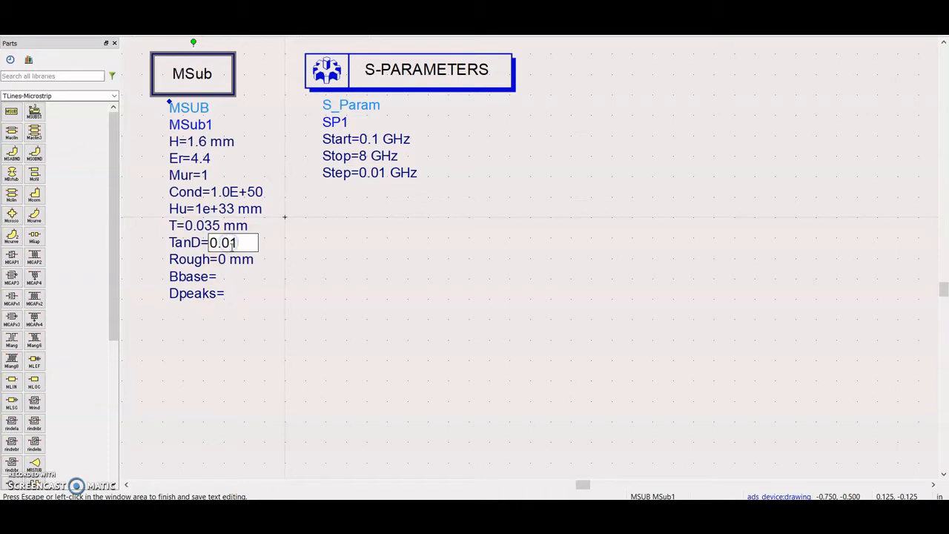
{"action": "left_click", "coordinate": [233, 244]}
{"action": "type", "text": "0"}
{"action": "left_click", "coordinate": [230, 334]}
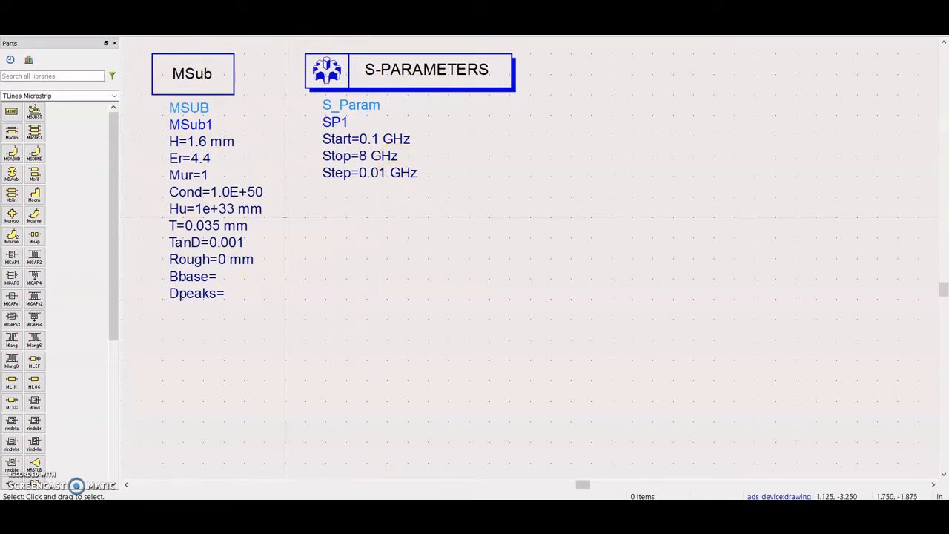
Switch to the OneNote page and draw a green box labelled 50Ω with ZL beneath it, below the table's W(mm) column, and leave the pen
{"action": "key", "text": "alt+Tab"}
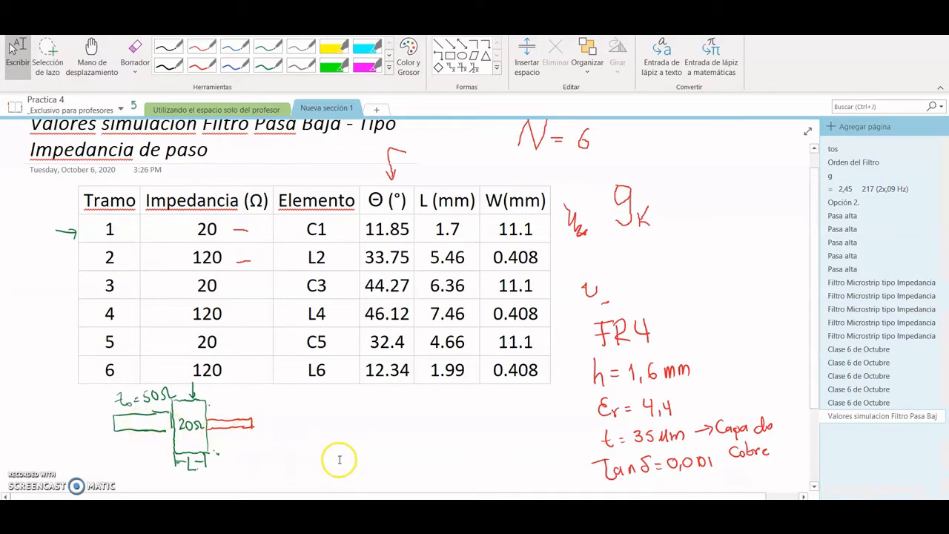
{"action": "left_click", "coordinate": [163, 220]}
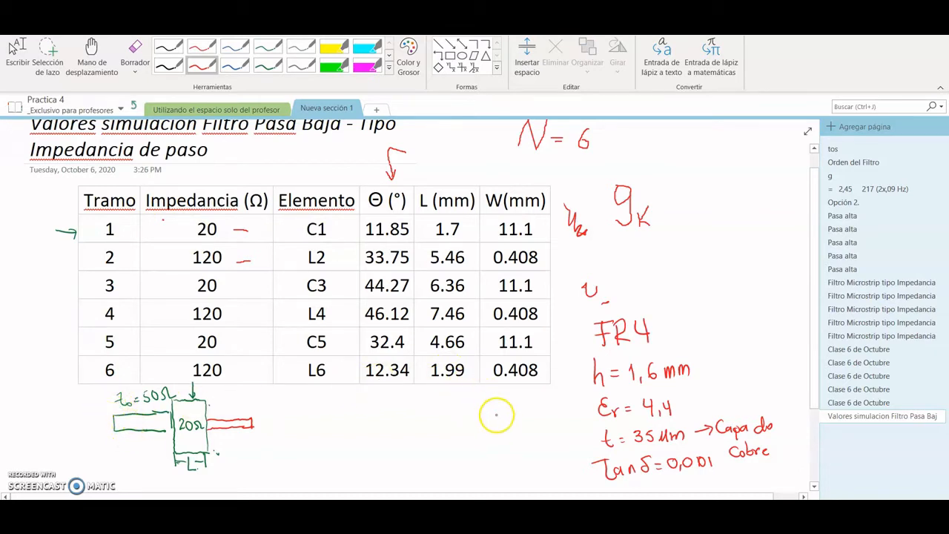
{"action": "left_click", "coordinate": [270, 66]}
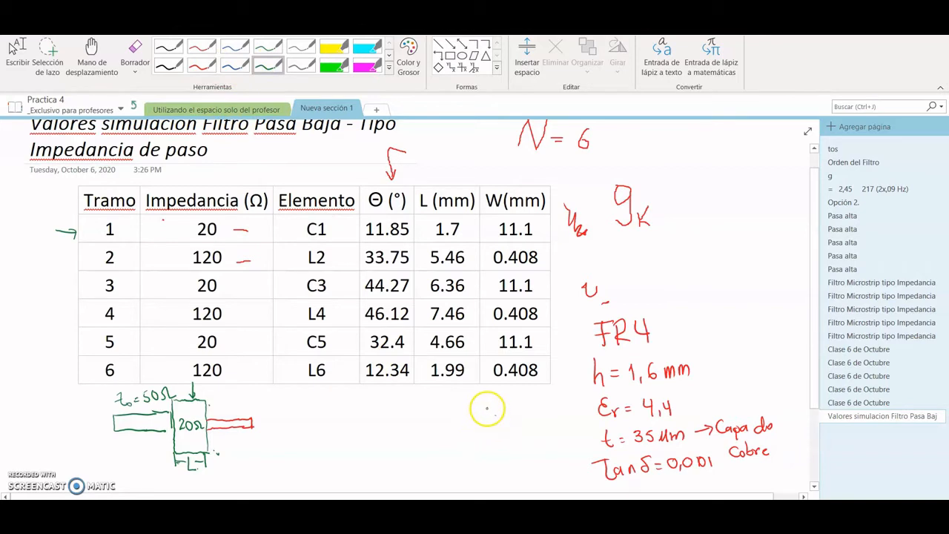
{"action": "mouse_move", "coordinate": [490, 430]}
{"action": "left_mouse_down"}
{"action": "mouse_move", "coordinate": [512, 429]}
{"action": "mouse_move", "coordinate": [500, 404]}
{"action": "mouse_move", "coordinate": [543, 398]}
{"action": "mouse_move", "coordinate": [543, 427]}
{"action": "mouse_move", "coordinate": [545, 399]}
{"action": "mouse_move", "coordinate": [520, 444]}
{"action": "mouse_move", "coordinate": [540, 446]}
{"action": "left_mouse_up"}
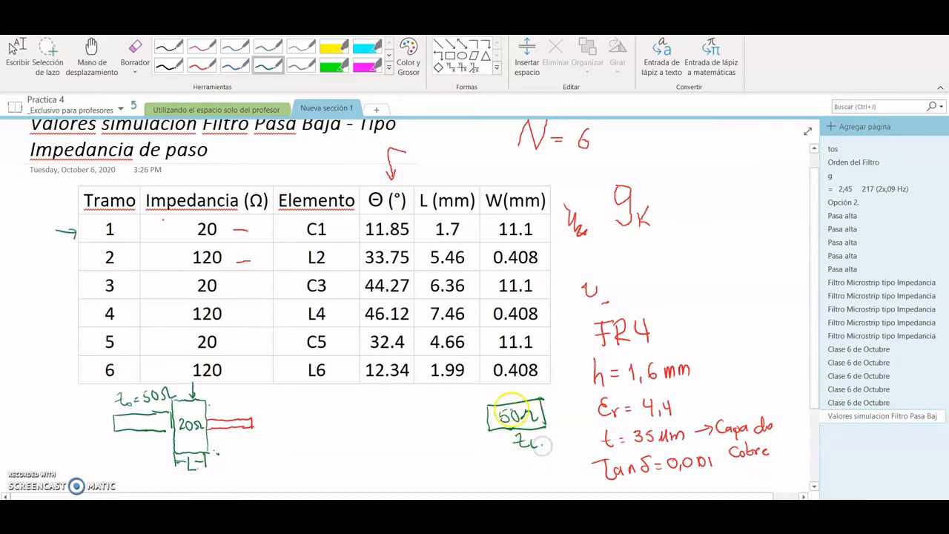
{"action": "key", "text": "Escape"}
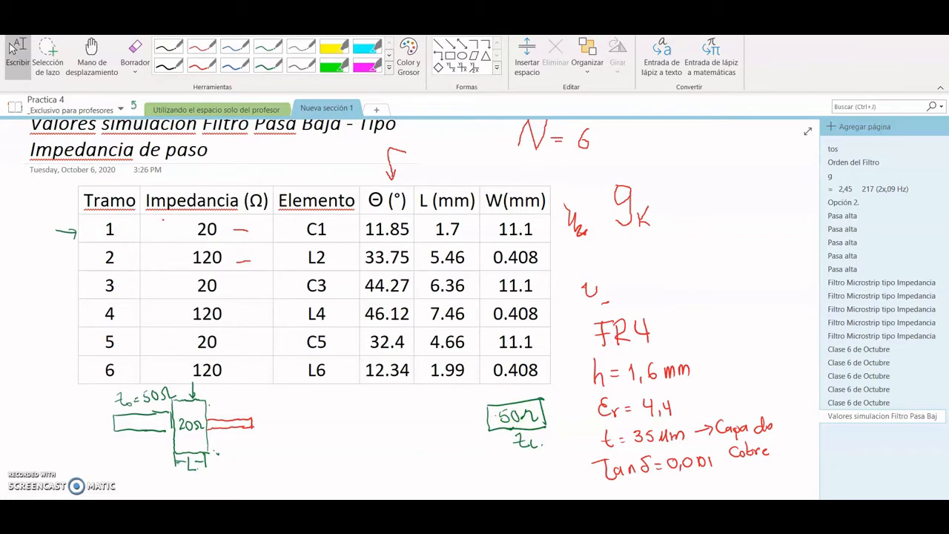
Switch back to the Advanced Design System schematic, search the parts for MLin and place one MLIN microstrip line below the S-parameter controller
{"action": "mouse_move", "coordinate": [369, 498]}
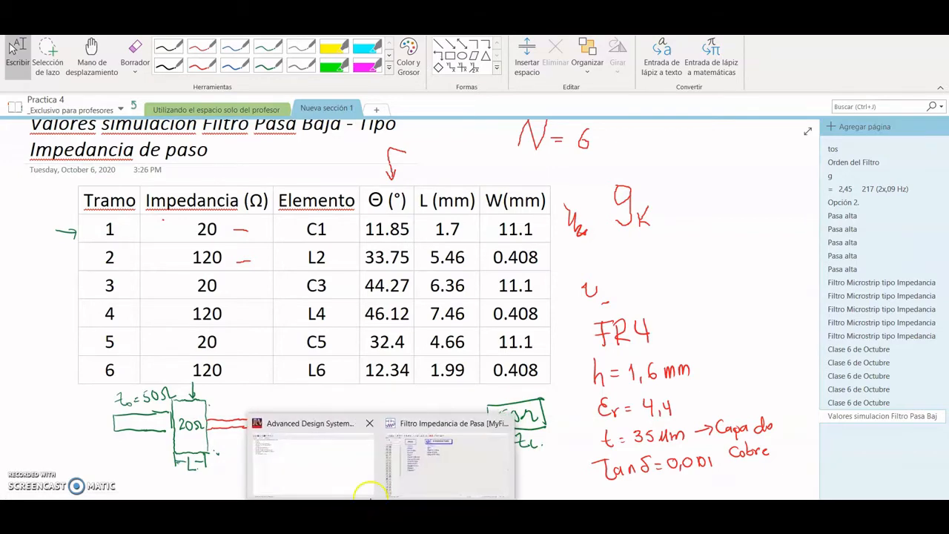
{"action": "left_click", "coordinate": [449, 460]}
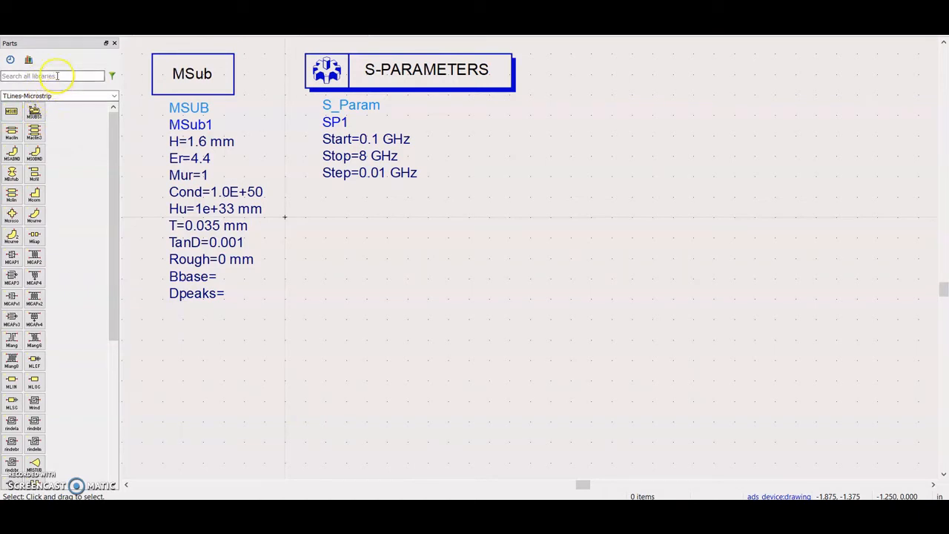
{"action": "left_click", "coordinate": [12, 387]}
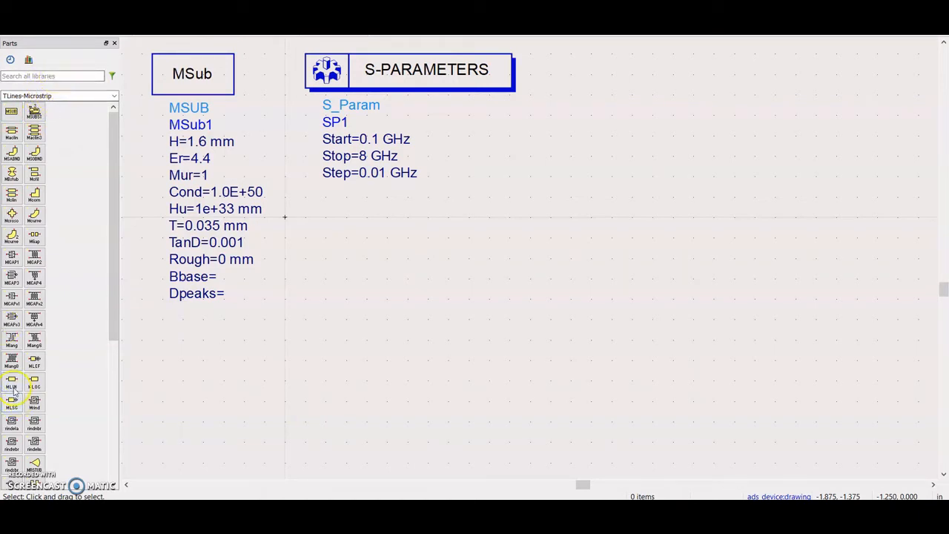
{"action": "left_click", "coordinate": [70, 77]}
{"action": "type", "text": "MLin"}
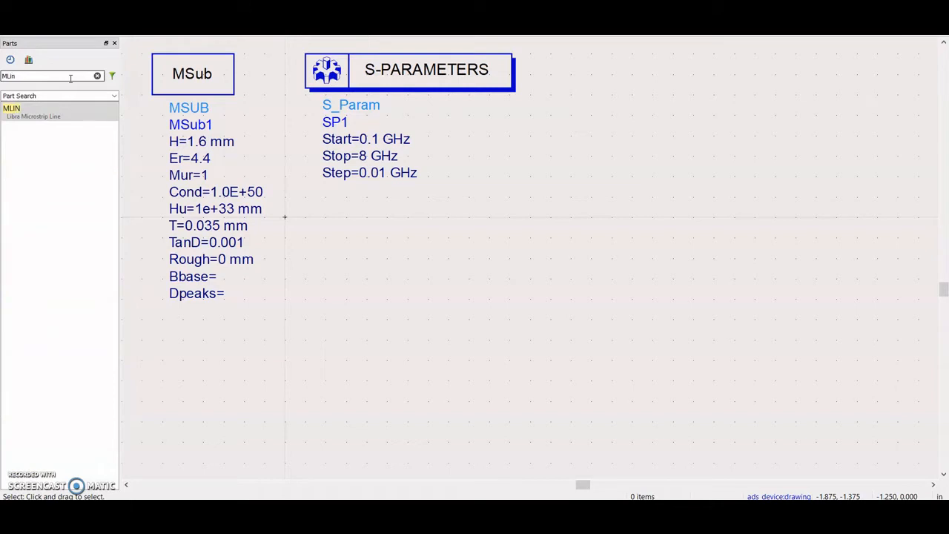
{"action": "left_click", "coordinate": [15, 108]}
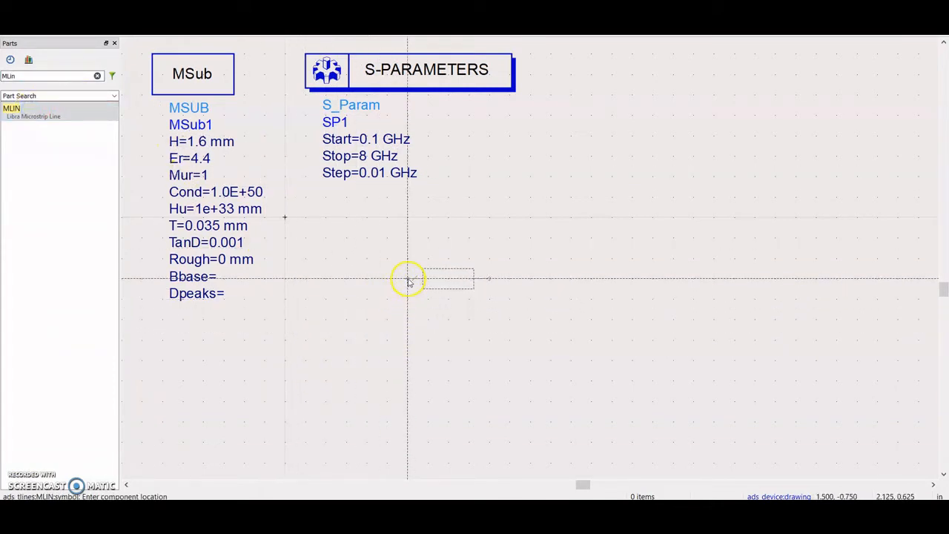
{"action": "left_click", "coordinate": [408, 279]}
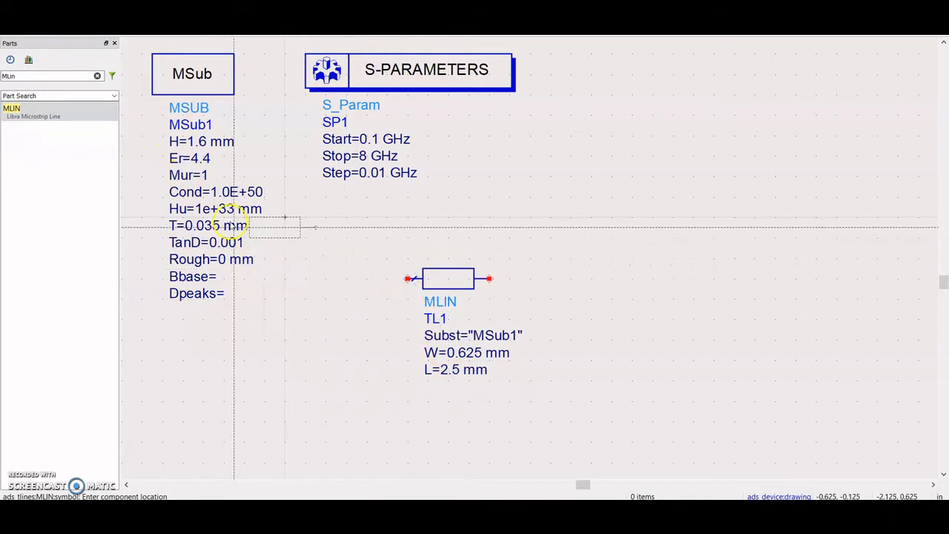
{"action": "key", "text": "Escape"}
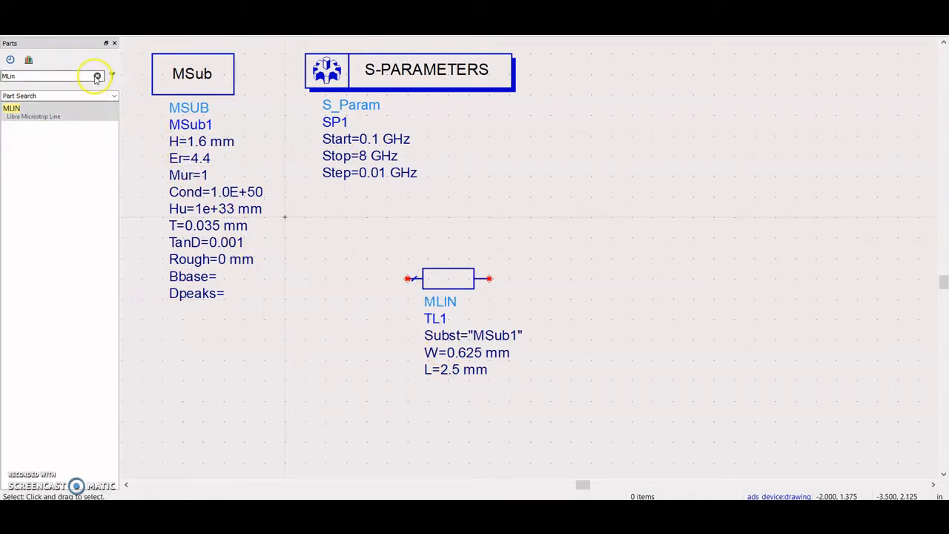
Place a TermG grounded termination from the Simulation-S_Param palette, below and left of the MLIN line
{"action": "left_click", "coordinate": [107, 97]}
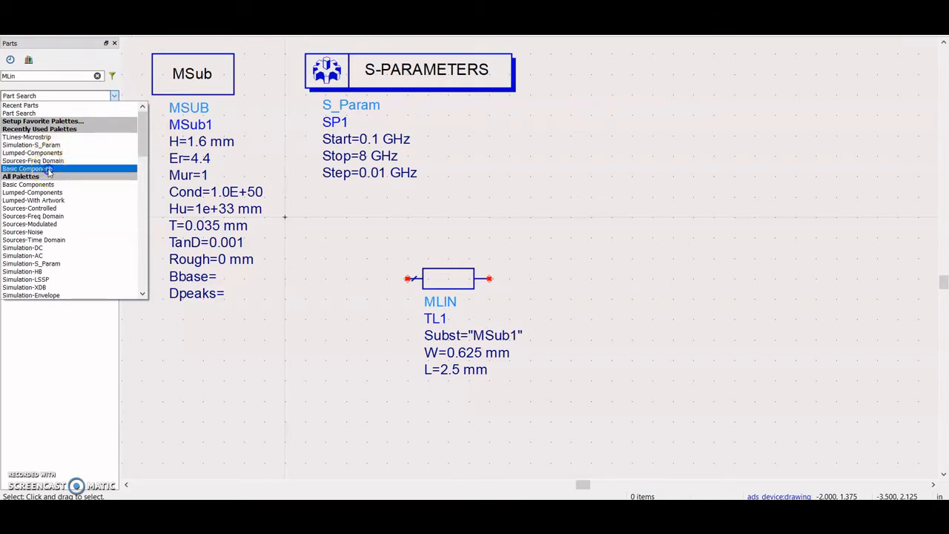
{"action": "left_click", "coordinate": [50, 167]}
{"action": "left_click", "coordinate": [116, 96]}
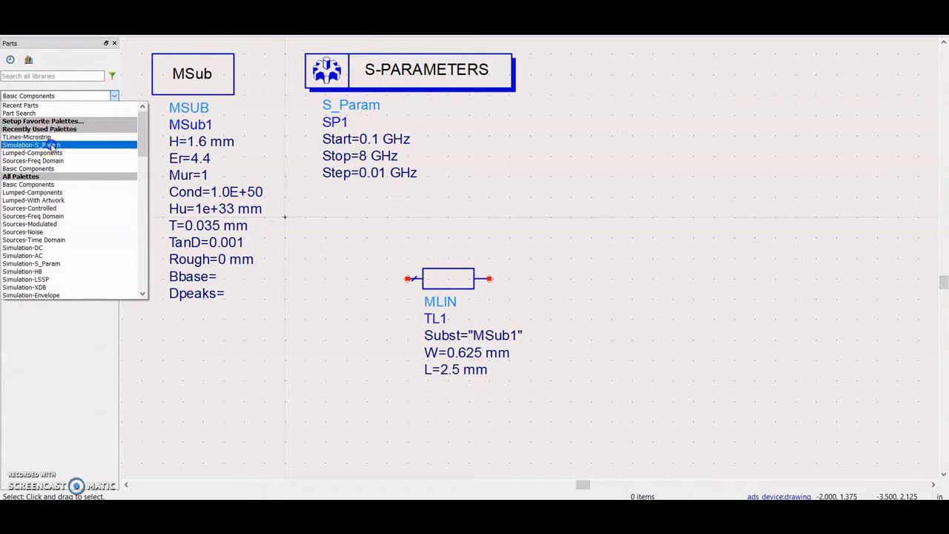
{"action": "left_click", "coordinate": [52, 145]}
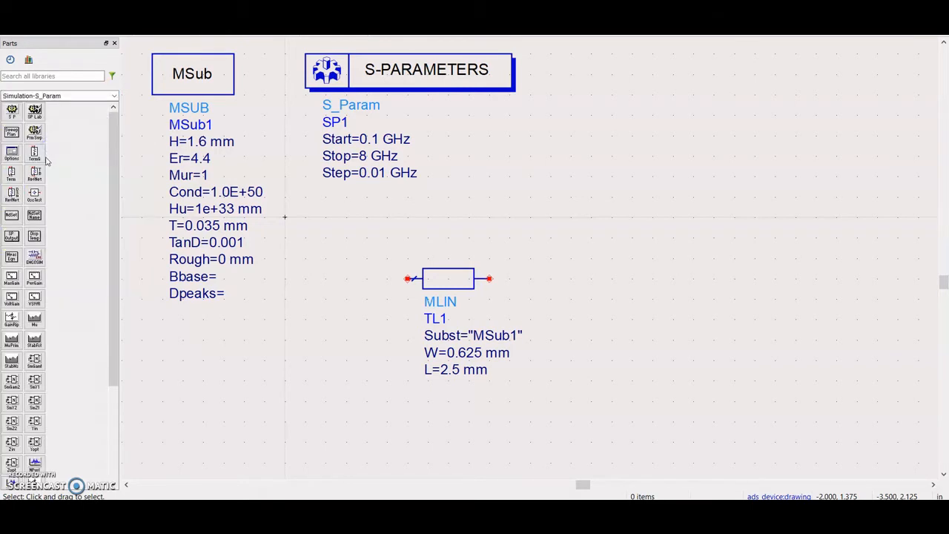
{"action": "left_click", "coordinate": [35, 154]}
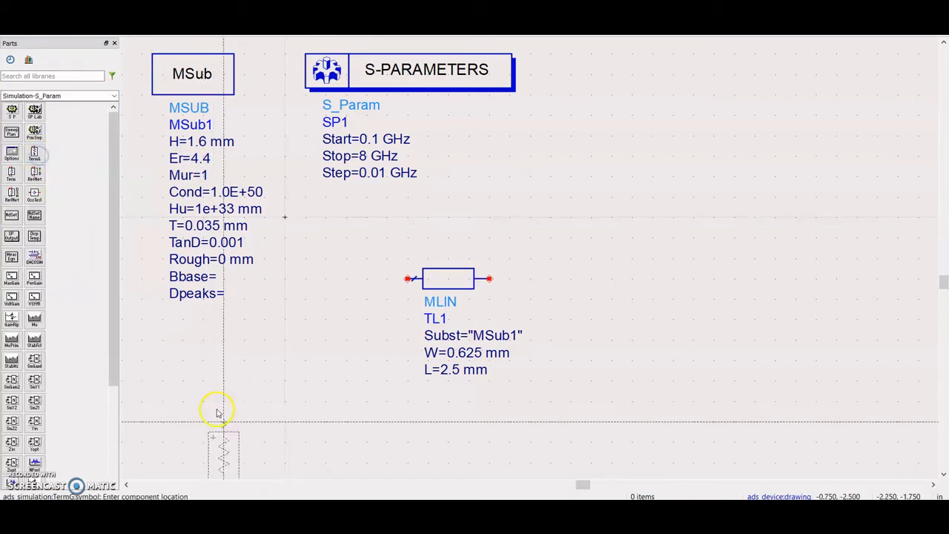
{"action": "left_click", "coordinate": [286, 369]}
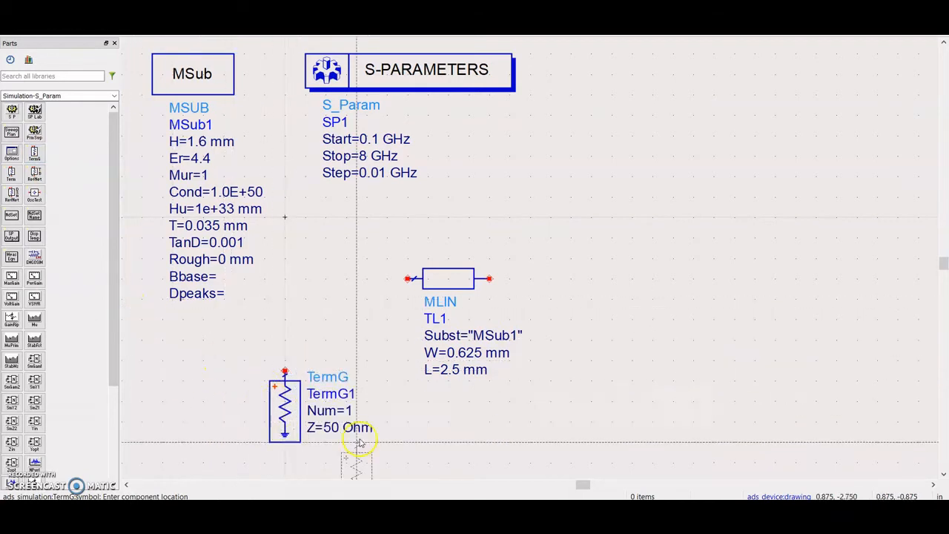
Search the parts for TermG and place a second termination at the far right of the schematic, leaving the first termination's Num at 1
{"action": "left_click", "coordinate": [44, 75]}
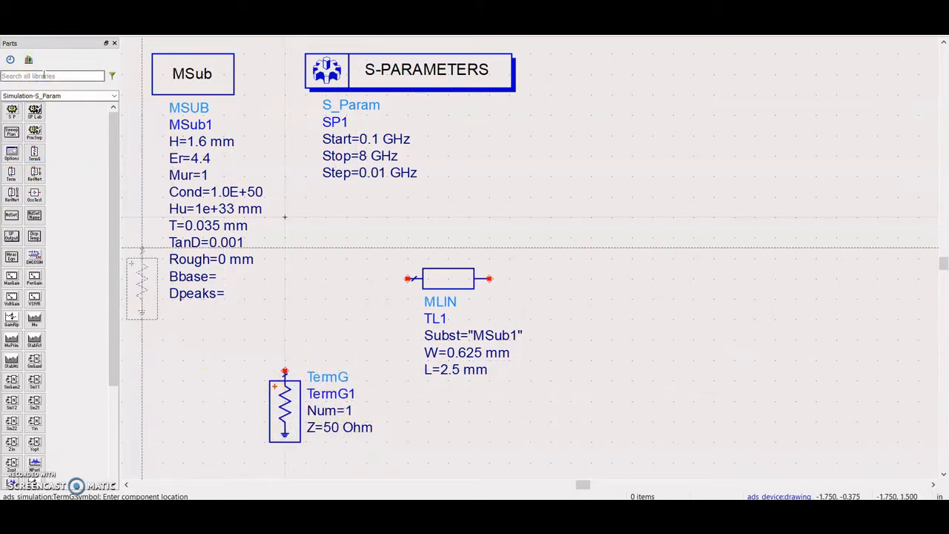
{"action": "type", "text": "Ter"}
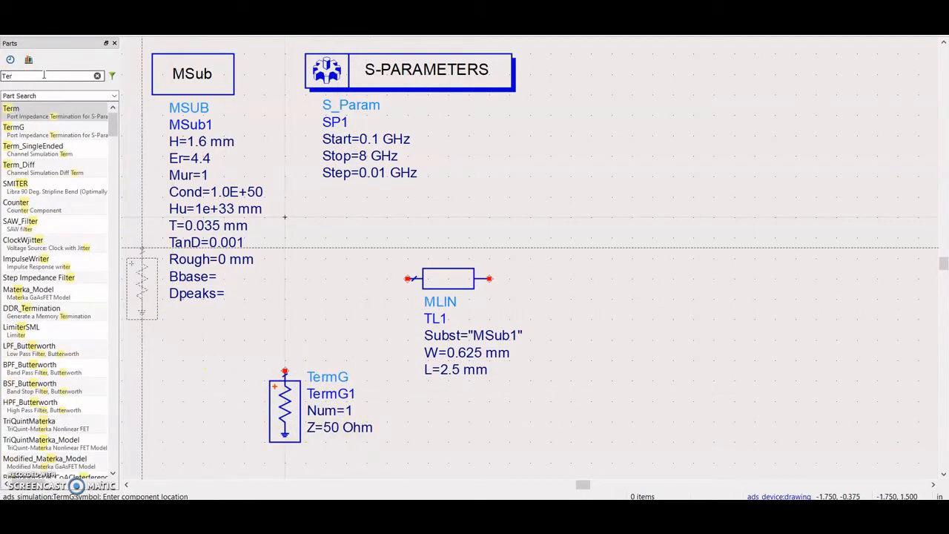
{"action": "type", "text": "mG"}
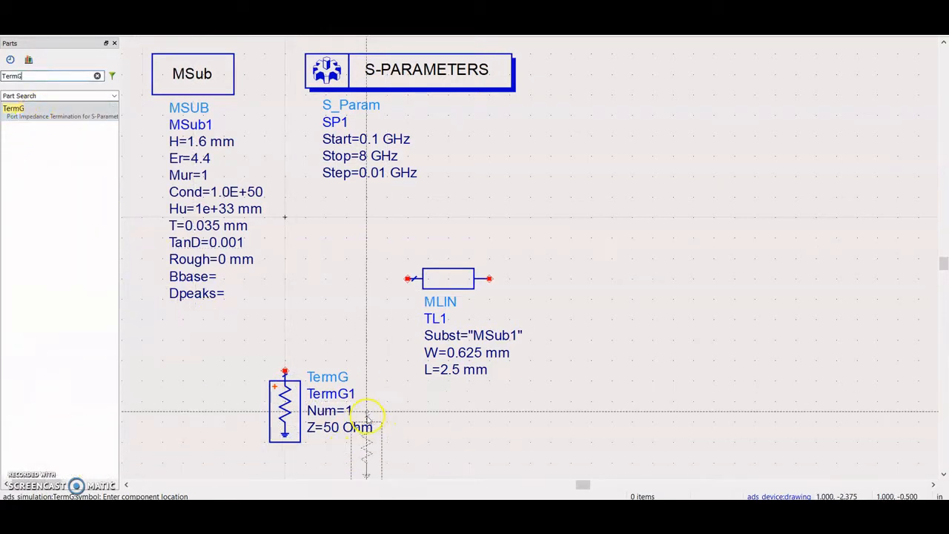
{"action": "left_click", "coordinate": [858, 363]}
{"action": "key", "text": "Escape"}
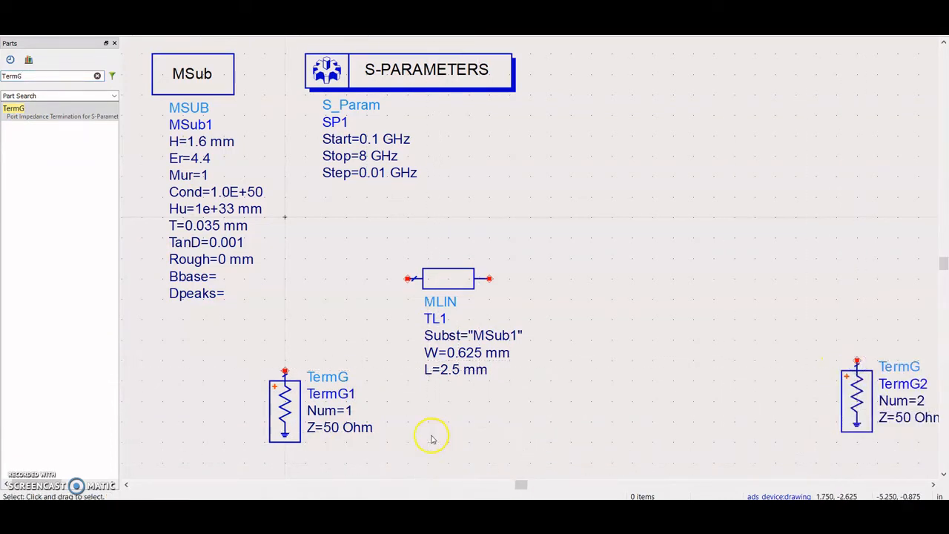
{"action": "double_click", "coordinate": [321, 410]}
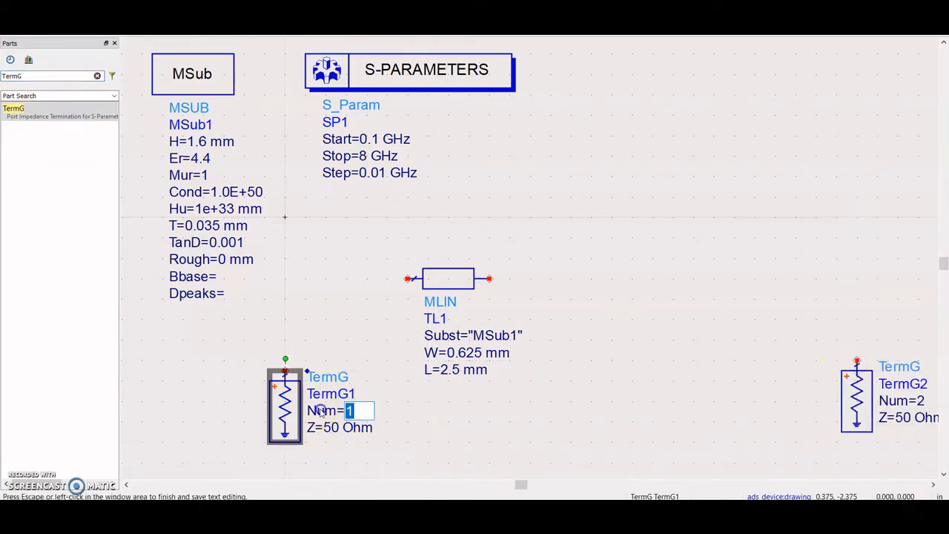
{"action": "left_click", "coordinate": [430, 427]}
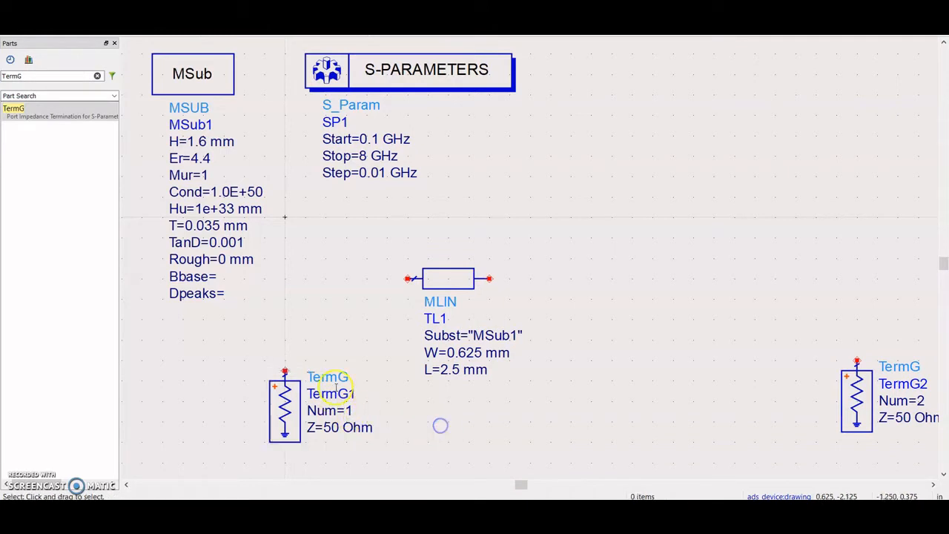
Move the far-right TermG termination slightly down so it is level with the first termination
{"action": "double_click", "coordinate": [347, 411]}
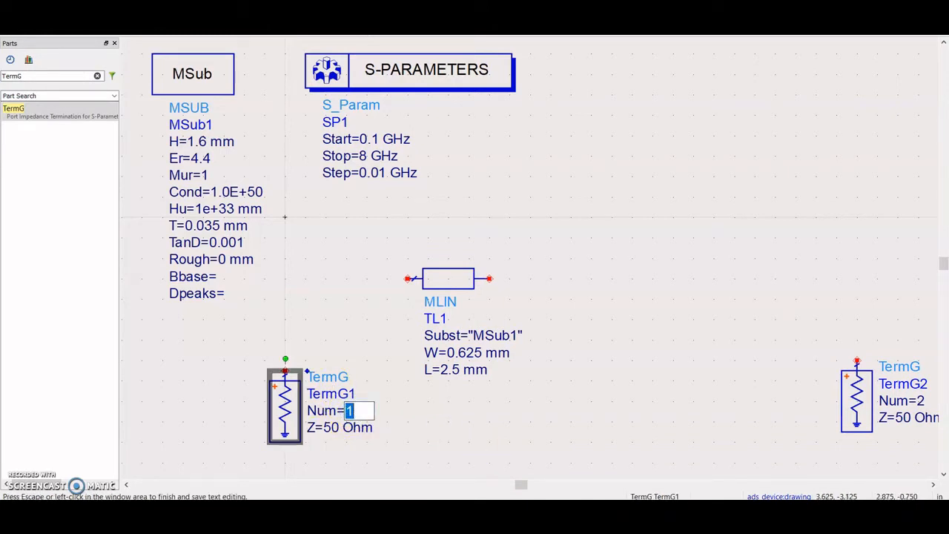
{"action": "left_click", "coordinate": [914, 430]}
{"action": "left_click", "coordinate": [914, 399]}
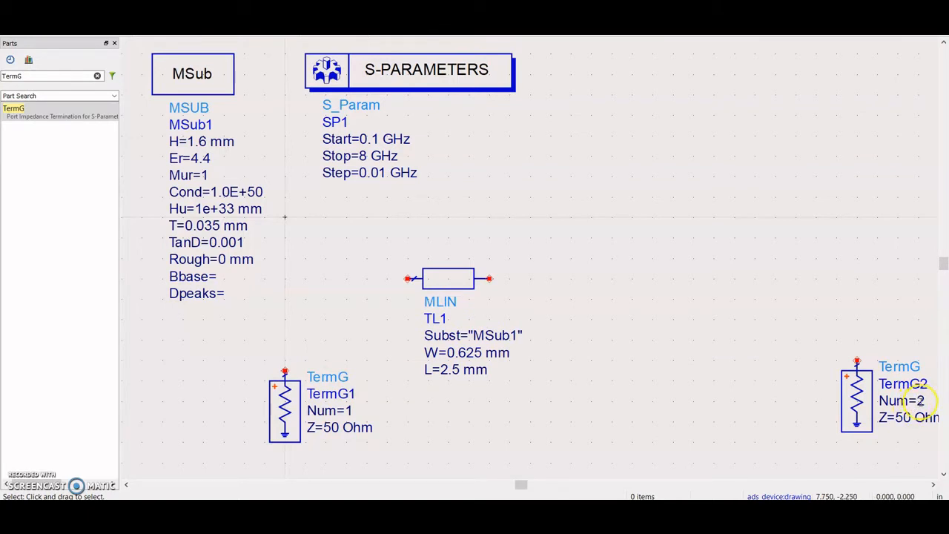
{"action": "left_click_drag", "start_coordinate": [857, 400], "coordinate": [858, 419]}
{"action": "left_click", "coordinate": [682, 432]}
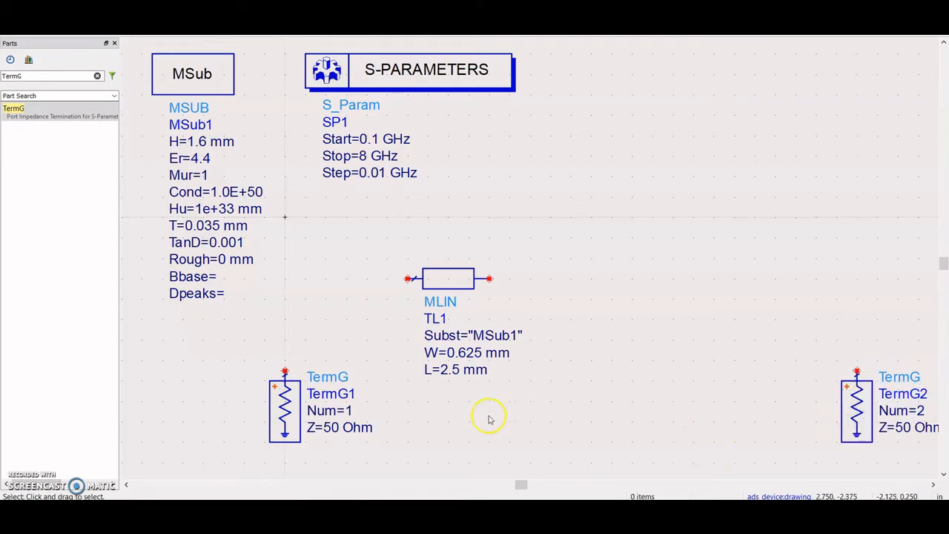
Try an impedance of 70.7 Ohm on the first termination and restore it to 50 Ohm
{"action": "double_click", "coordinate": [319, 434]}
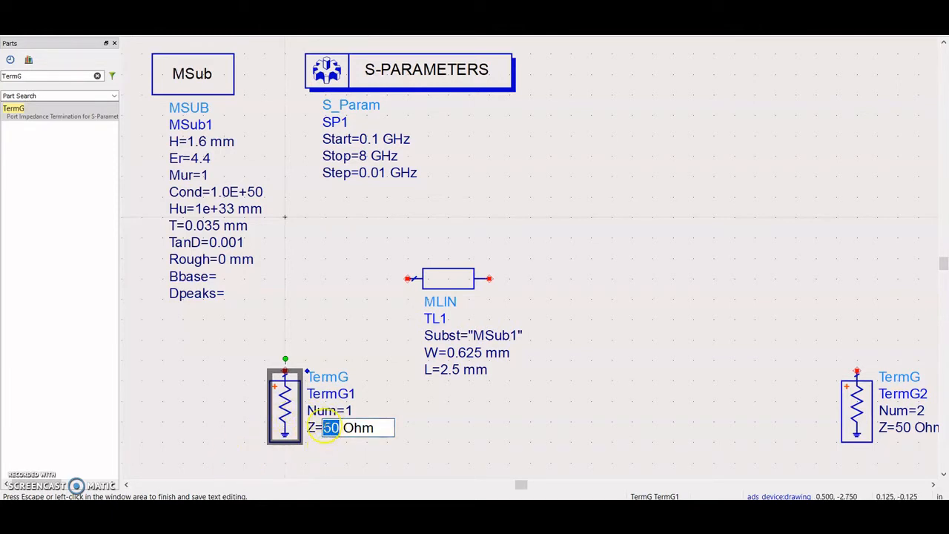
{"action": "type", "text": "70.7"}
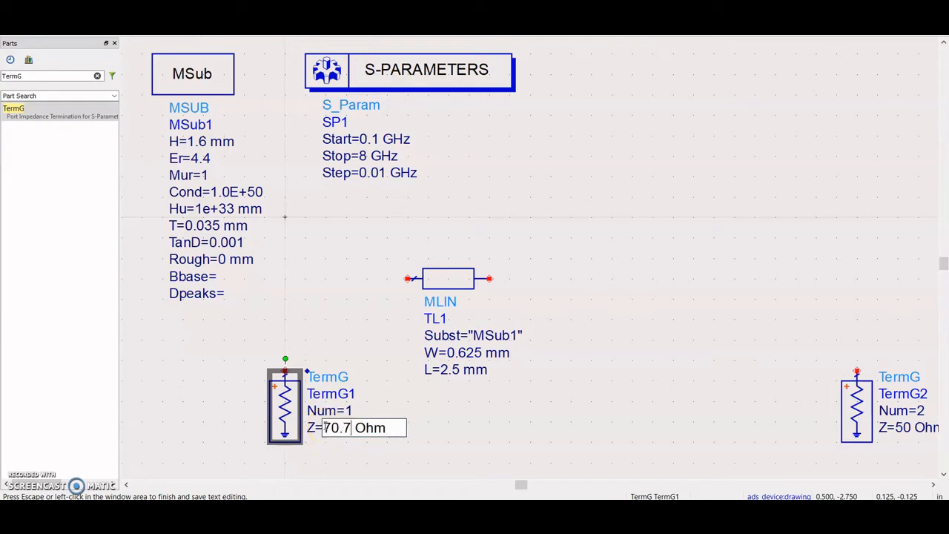
{"action": "key", "text": "BackSpace"}
{"action": "key", "text": "BackSpace"}
{"action": "key", "text": "BackSpace"}
{"action": "key", "text": "BackSpace"}
{"action": "type", "text": "50"}
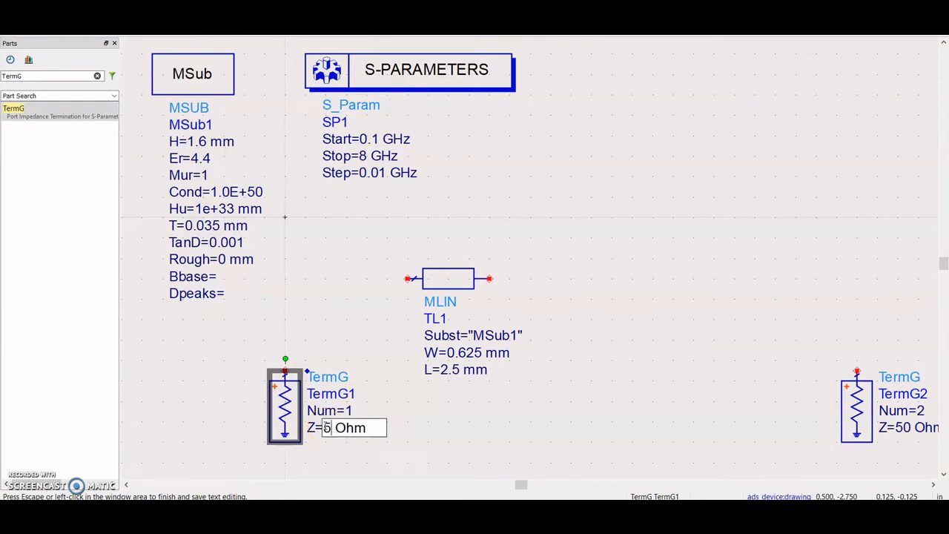
{"action": "left_click", "coordinate": [451, 418]}
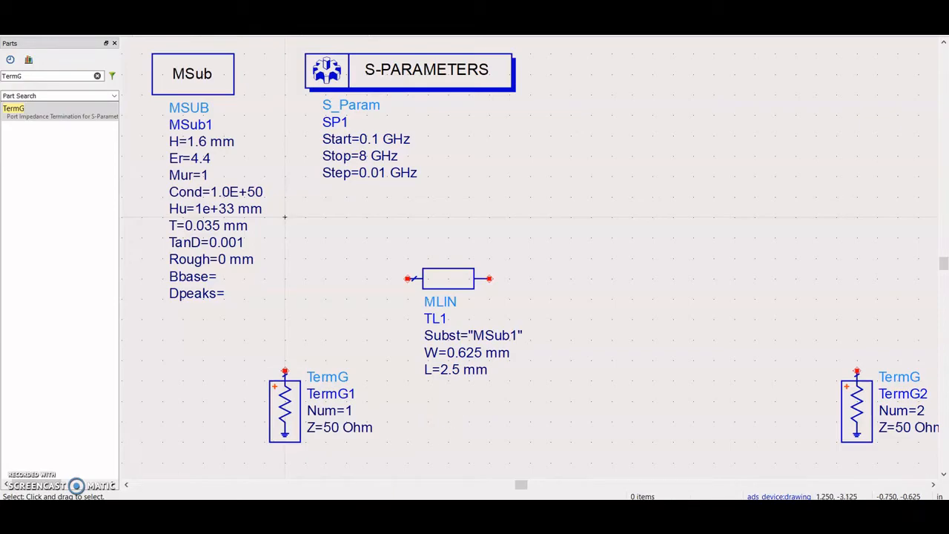
Consult the section table and 50Ω ZL sketch in OneNote, return to the Advanced Design System schematic and delete the MLIN line
{"action": "key", "text": "alt+Tab"}
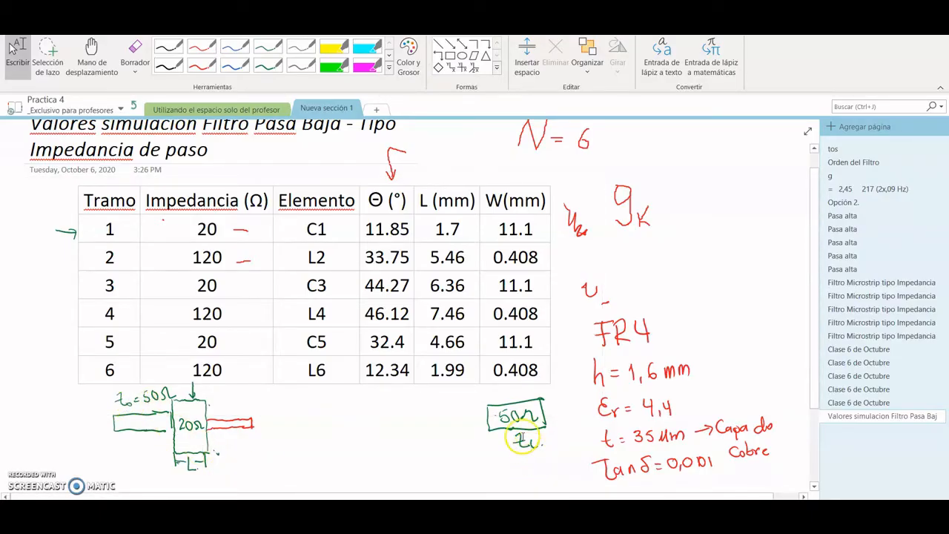
{"action": "key", "text": "alt+Tab"}
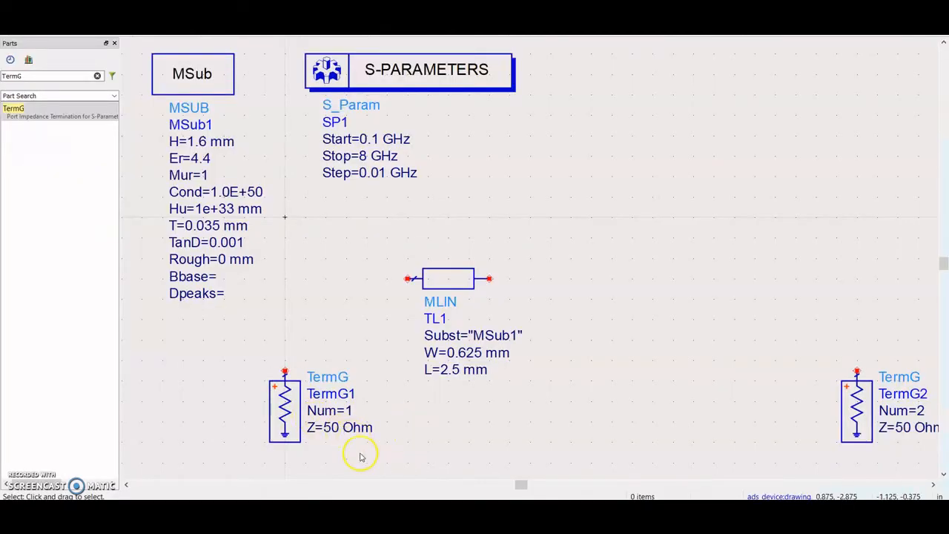
{"action": "left_click_drag", "start_coordinate": [446, 281], "coordinate": [375, 261]}
{"action": "left_click", "coordinate": [487, 346]}
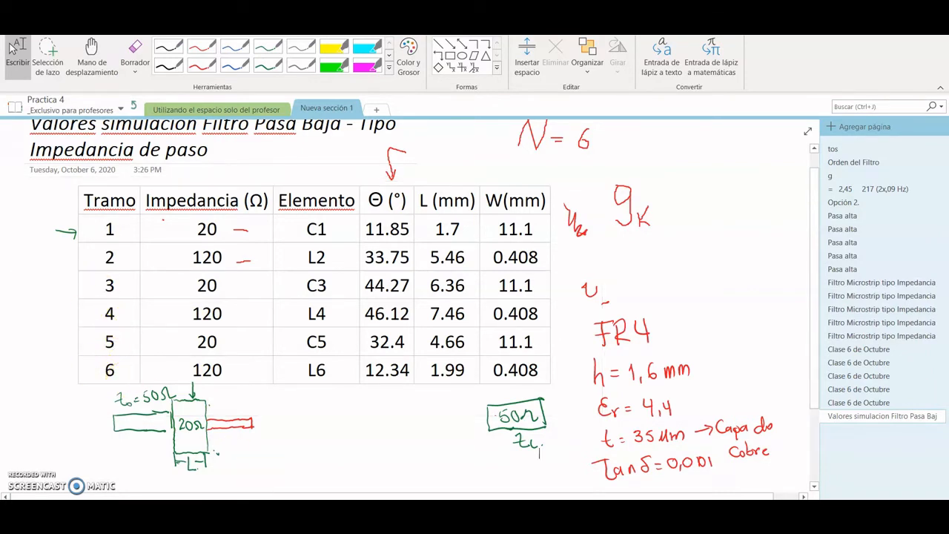
{"action": "mouse_move", "coordinate": [350, 509]}
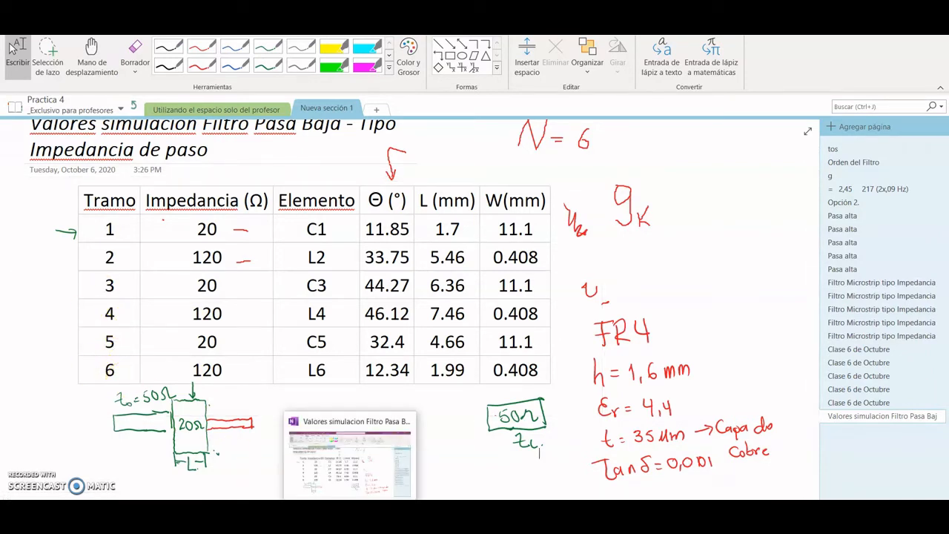
{"action": "mouse_move", "coordinate": [404, 509]}
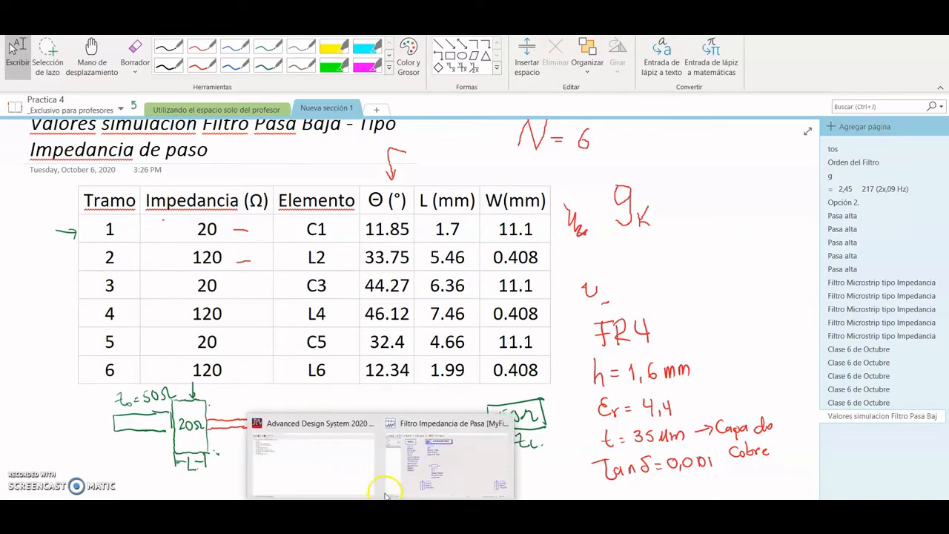
{"action": "left_click", "coordinate": [404, 467]}
{"action": "left_click", "coordinate": [387, 266]}
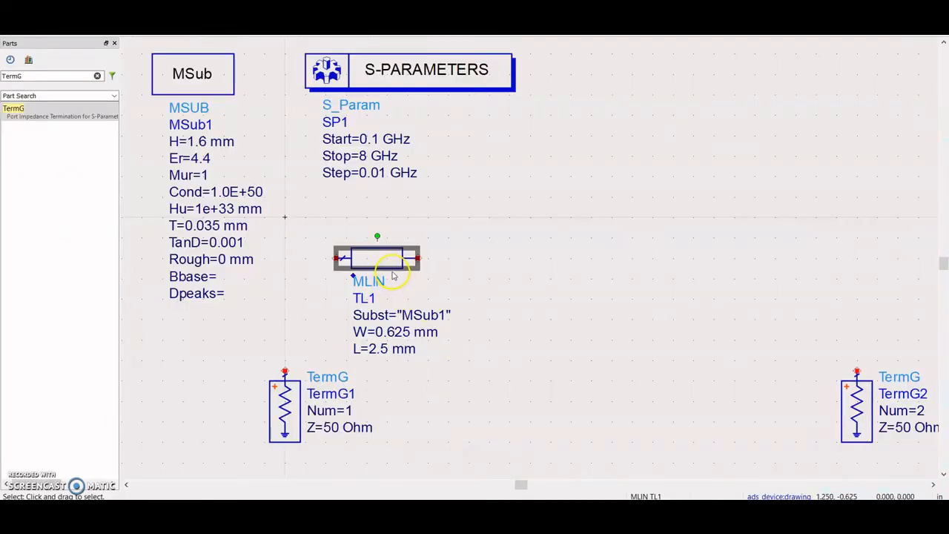
{"action": "key", "text": "Delete"}
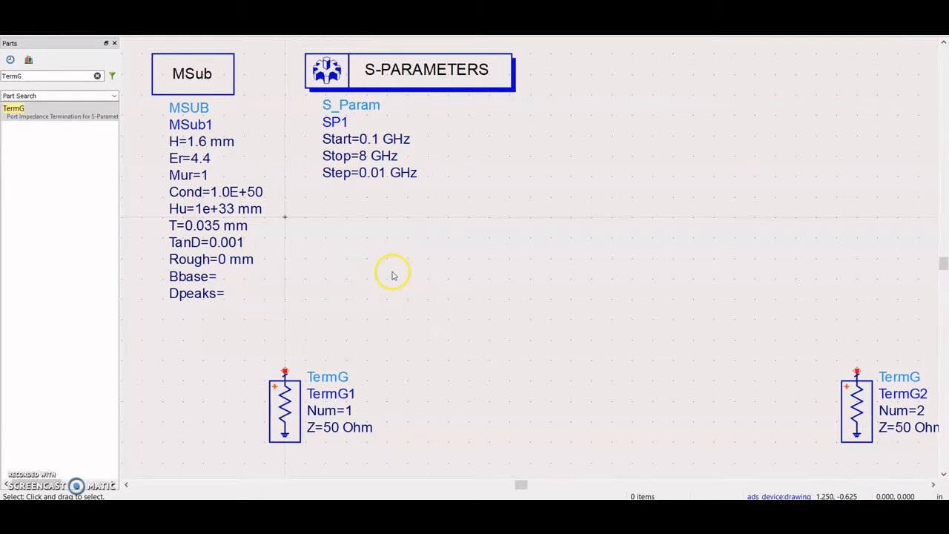
Clear the parts search, show the TLines-Microstrip palette and choose its MLIN part
{"action": "left_click", "coordinate": [98, 76]}
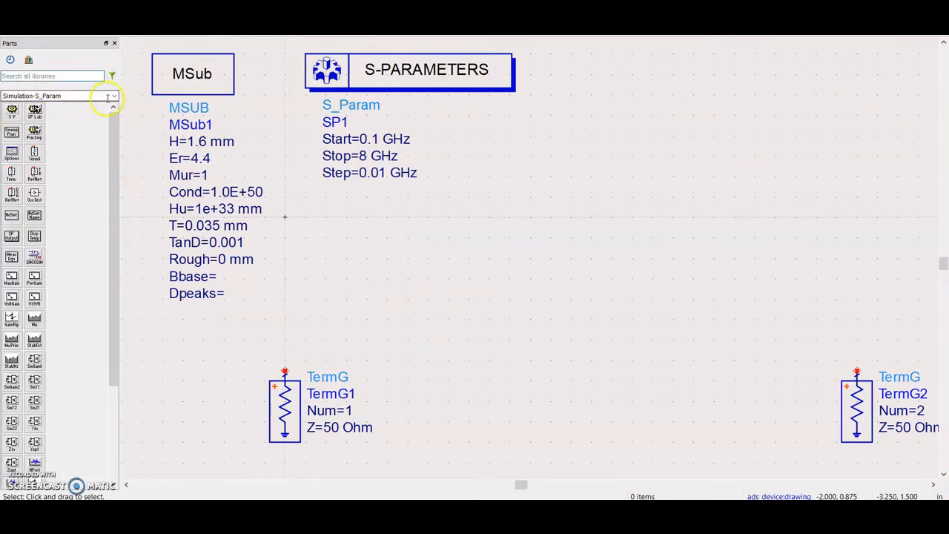
{"action": "left_click", "coordinate": [113, 96]}
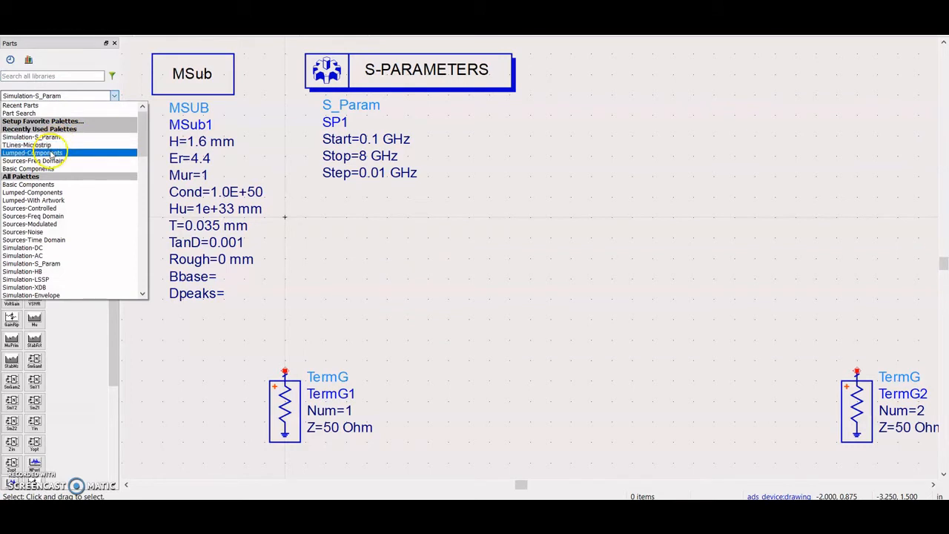
{"action": "left_click", "coordinate": [54, 146]}
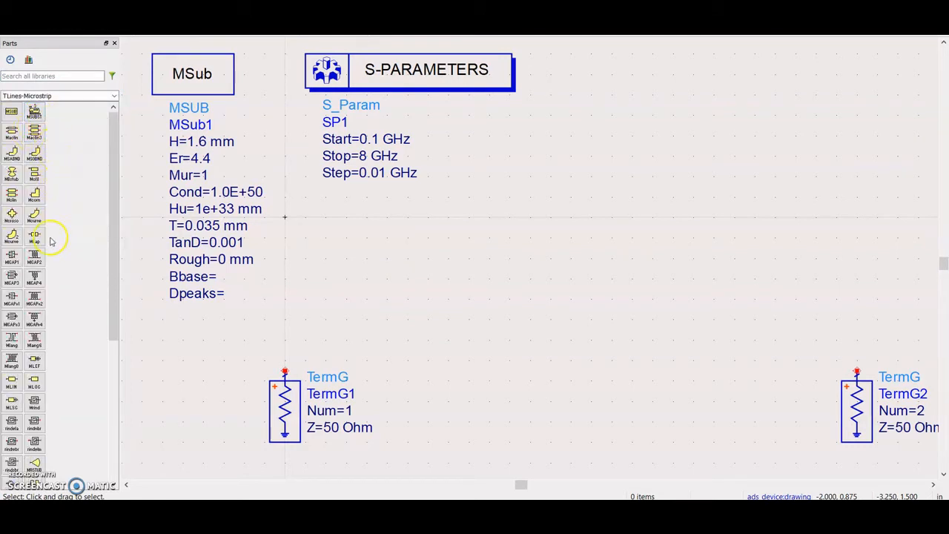
{"action": "left_click", "coordinate": [114, 96]}
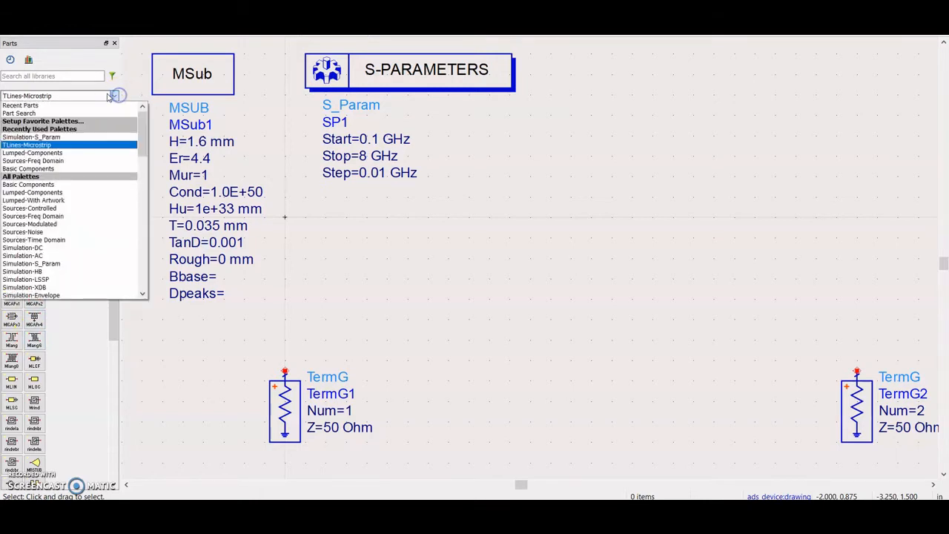
{"action": "left_click", "coordinate": [114, 96]}
{"action": "left_click", "coordinate": [13, 382]}
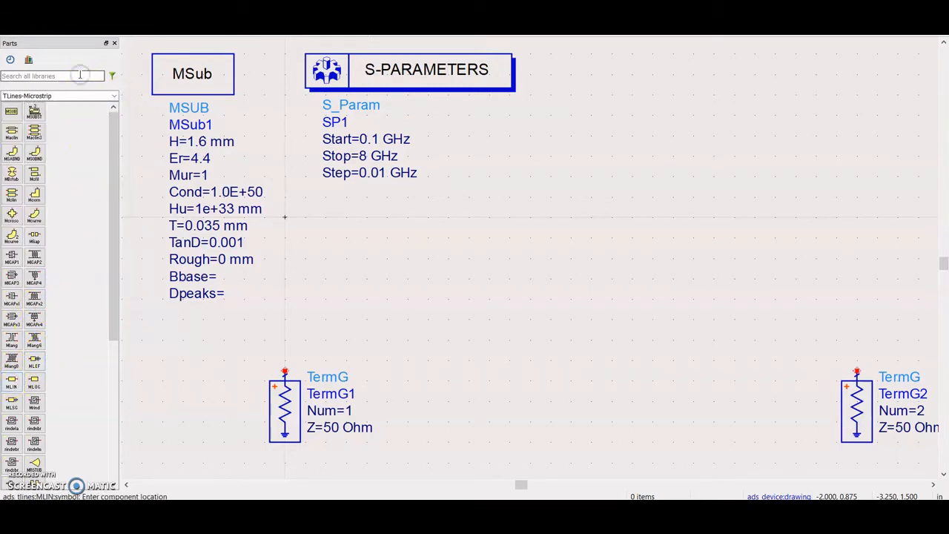
Search the parts for MLin and place six MLIN lines in one horizontal row below the S-parameter controller
{"action": "type", "text": "MLI"}
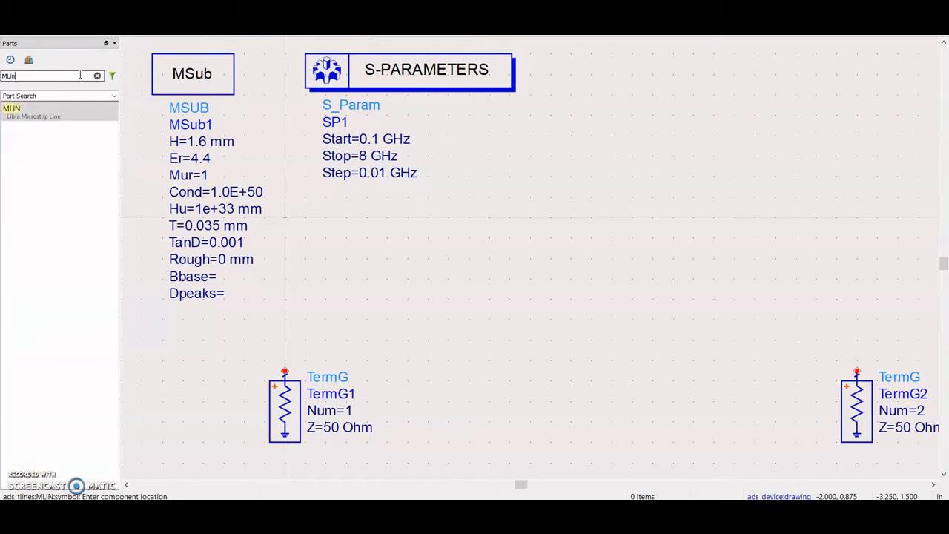
{"action": "left_click", "coordinate": [59, 116]}
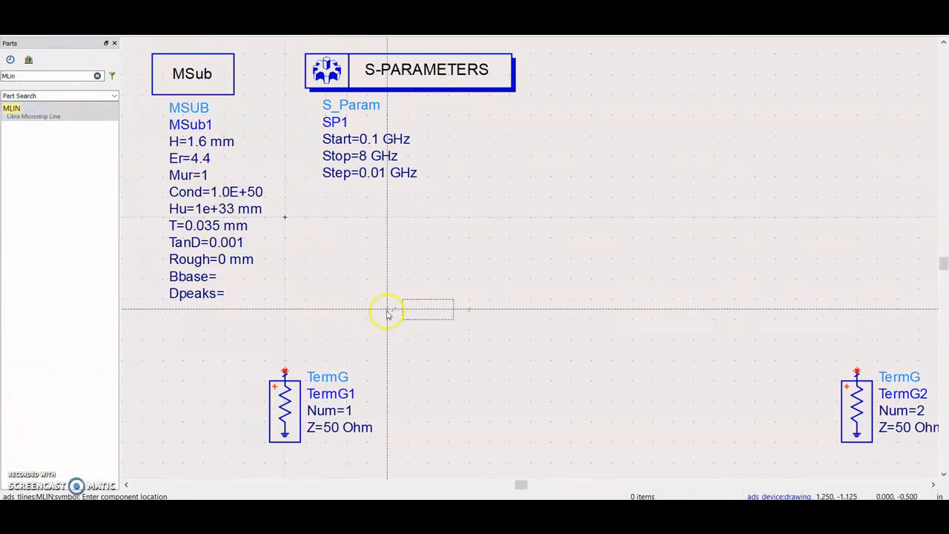
{"action": "left_click", "coordinate": [367, 268]}
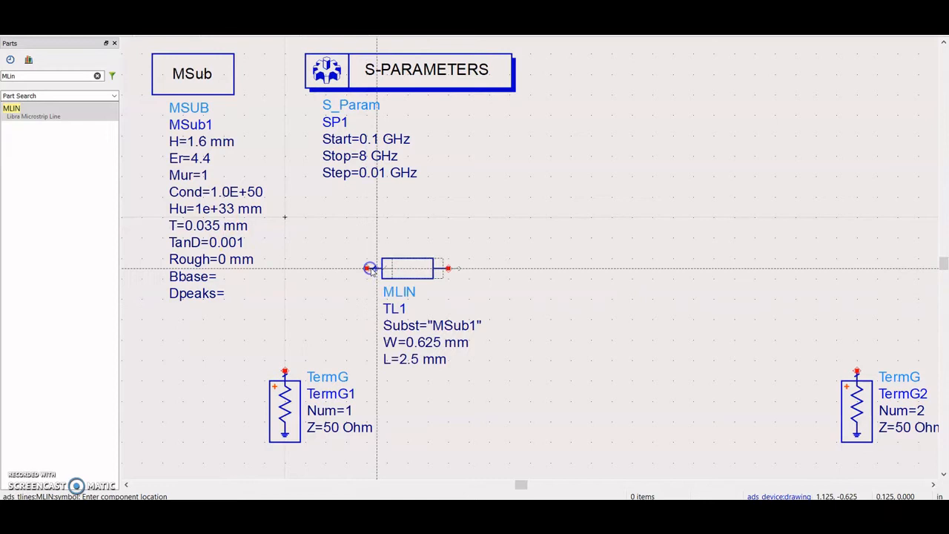
{"action": "left_click", "coordinate": [499, 269]}
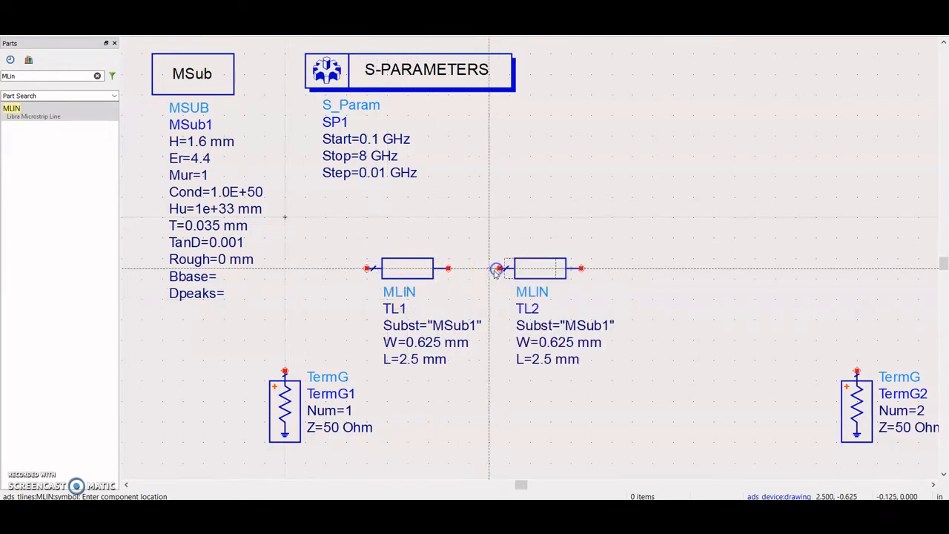
{"action": "left_click", "coordinate": [623, 269]}
{"action": "left_click", "coordinate": [747, 267]}
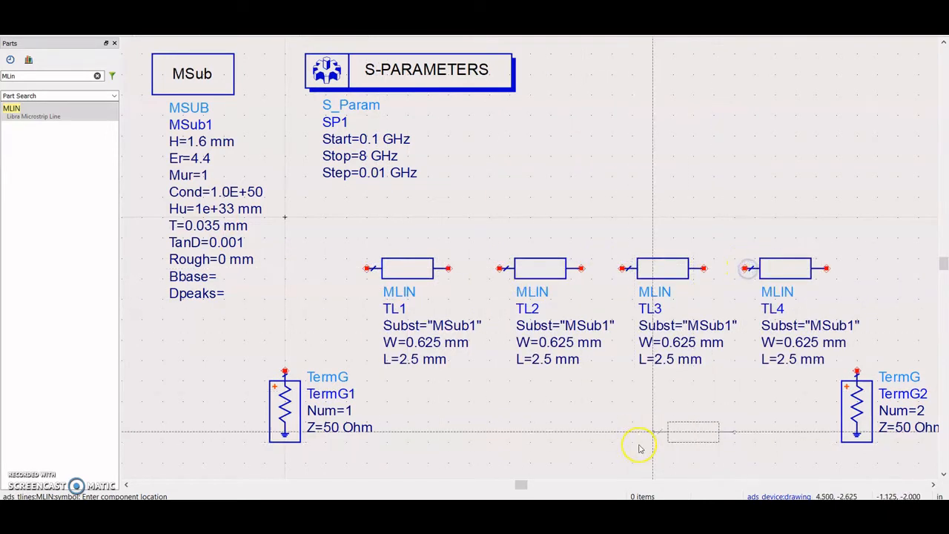
{"action": "scroll", "coordinate": [685, 294], "scroll_direction": "down", "scroll_amount": 1}
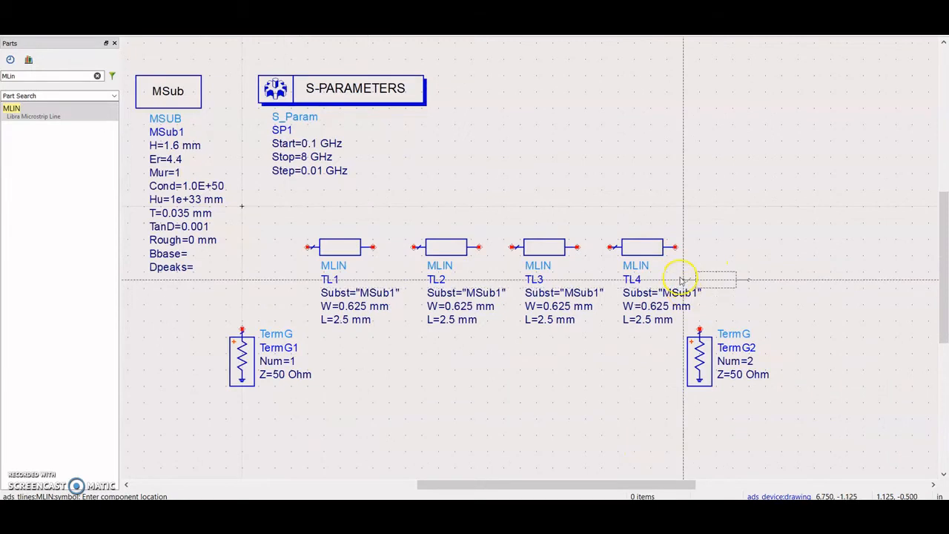
{"action": "left_click", "coordinate": [708, 247]}
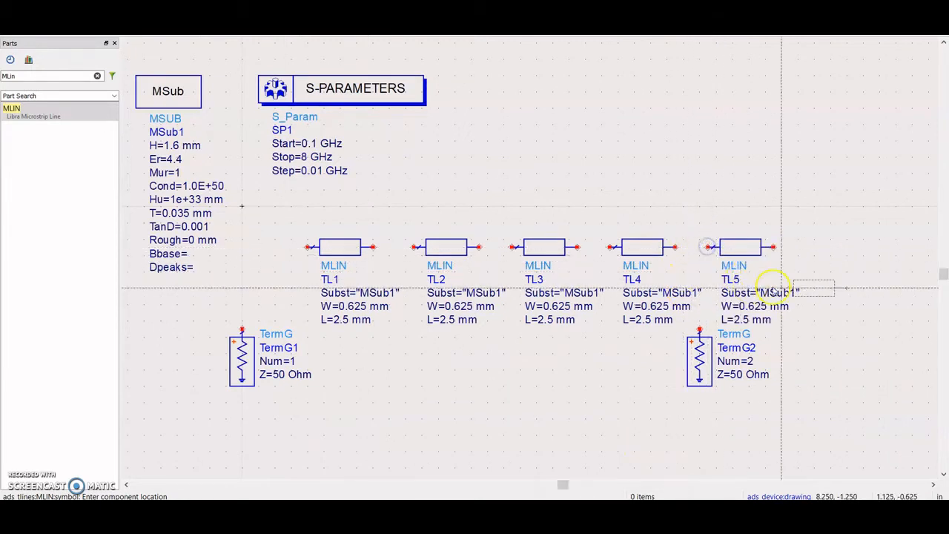
{"action": "left_click", "coordinate": [824, 246]}
{"action": "key", "text": "Escape"}
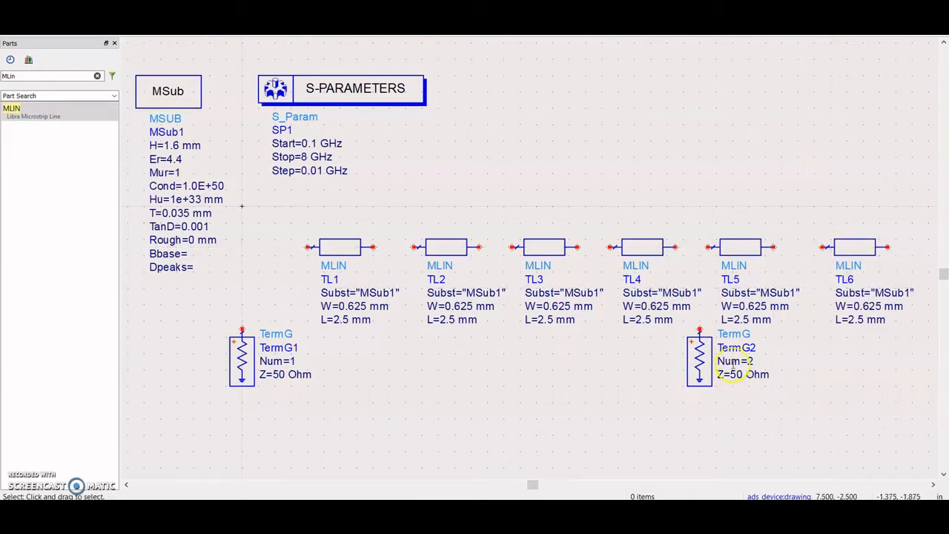
Move the second termination beyond the sixth MLIN line and shift the first termination slightly down and right, level with it
{"action": "left_click_drag", "start_coordinate": [698, 364], "coordinate": [921, 371]}
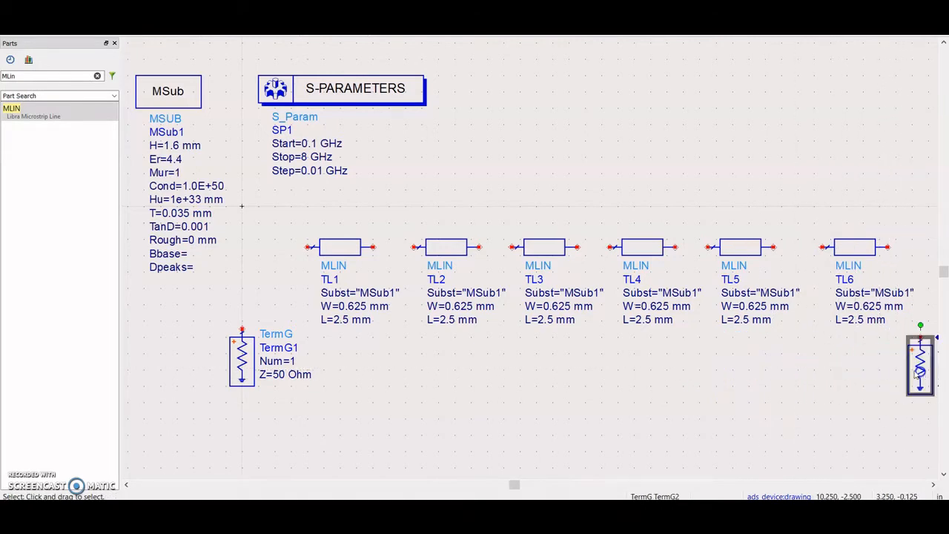
{"action": "left_click_drag", "start_coordinate": [515, 483], "coordinate": [552, 485]}
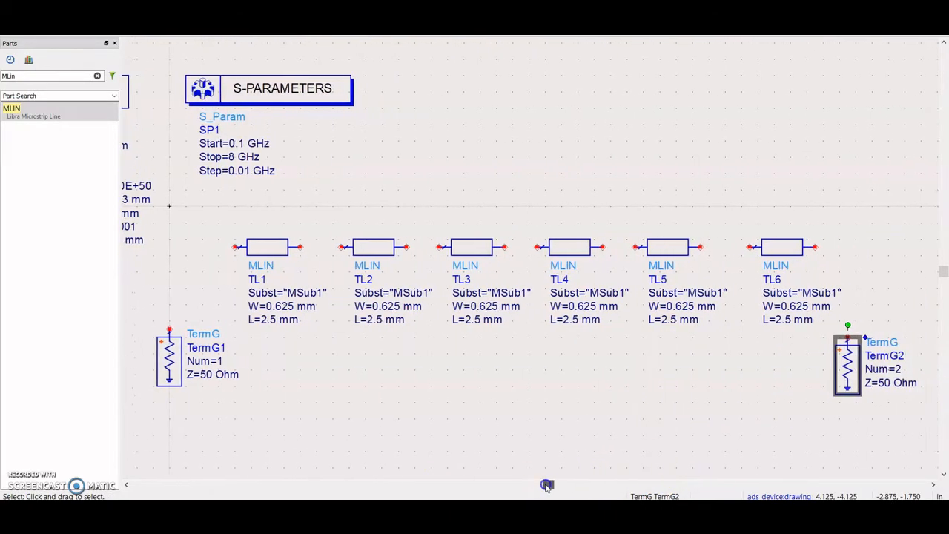
{"action": "left_click_drag", "start_coordinate": [844, 367], "coordinate": [871, 363]}
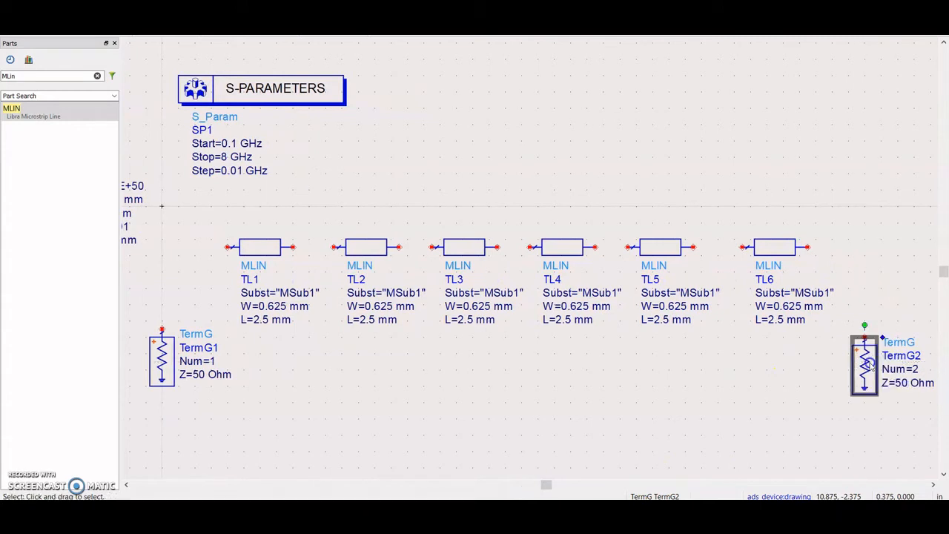
{"action": "left_click", "coordinate": [769, 404]}
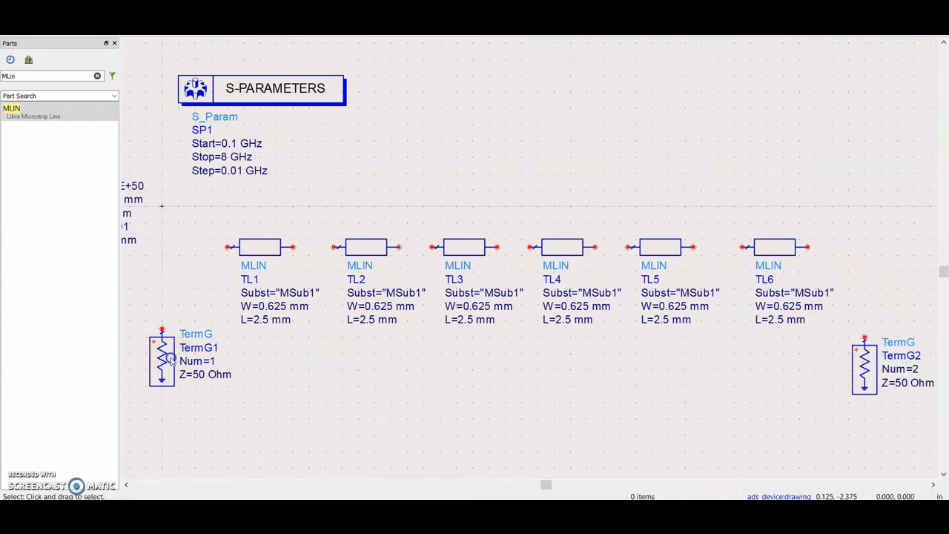
{"action": "left_click_drag", "start_coordinate": [169, 360], "coordinate": [177, 366]}
{"action": "left_click", "coordinate": [320, 411]}
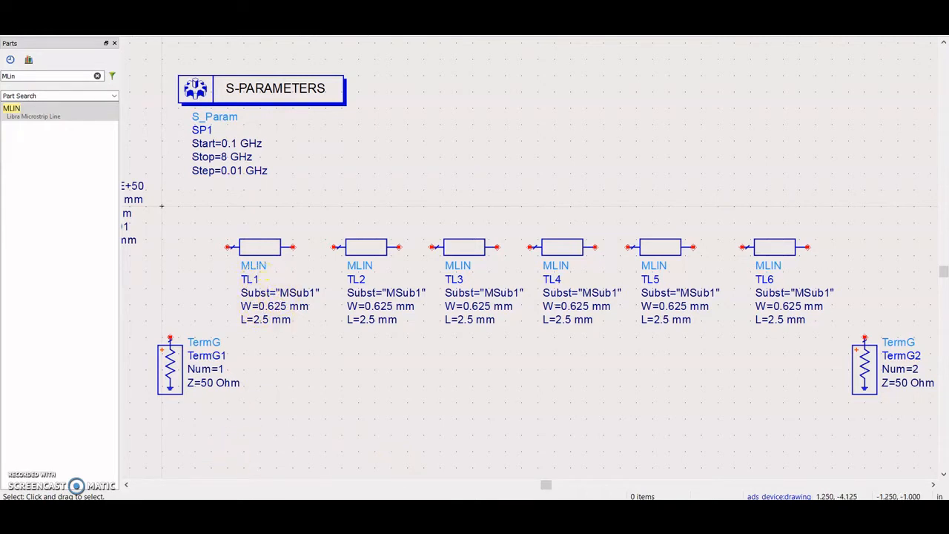
Compare the substrate references of the first two MLIN lines with the name of the MSub substrate definition
{"action": "left_click_drag", "start_coordinate": [546, 483], "coordinate": [502, 484]}
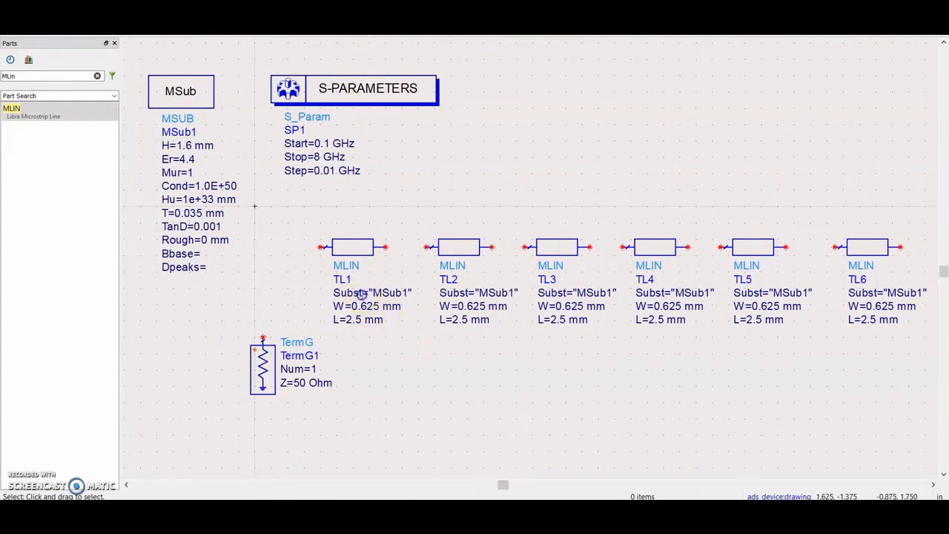
{"action": "left_click", "coordinate": [361, 295]}
{"action": "left_click", "coordinate": [357, 294]}
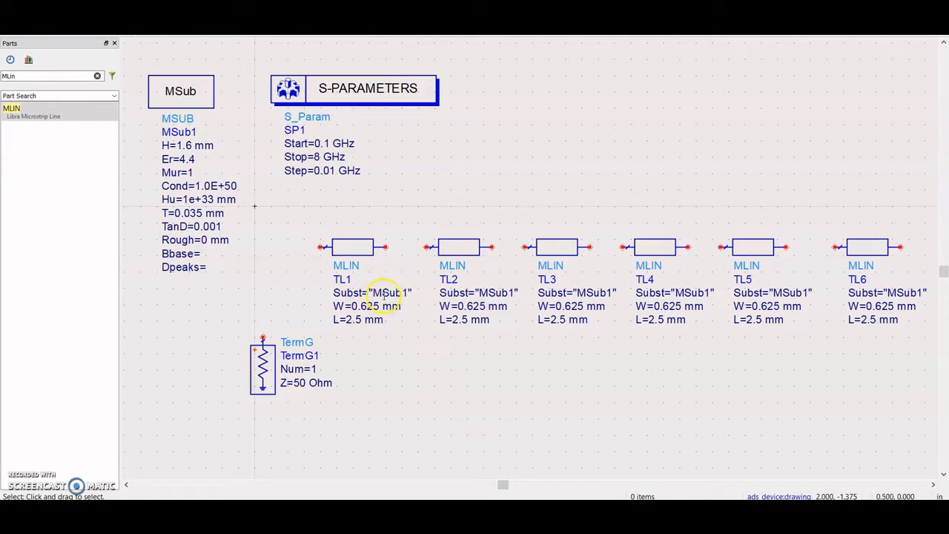
{"action": "left_click", "coordinate": [386, 293]}
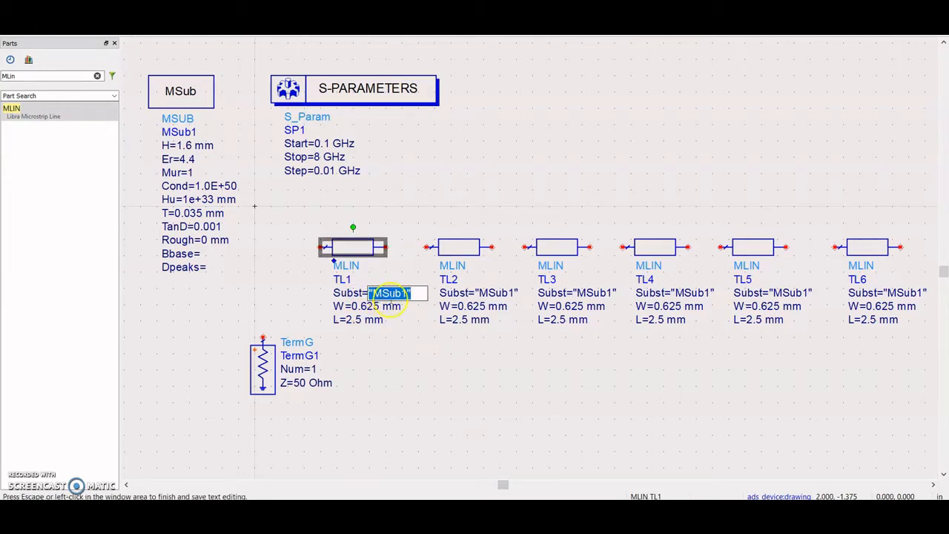
{"action": "left_click", "coordinate": [170, 134]}
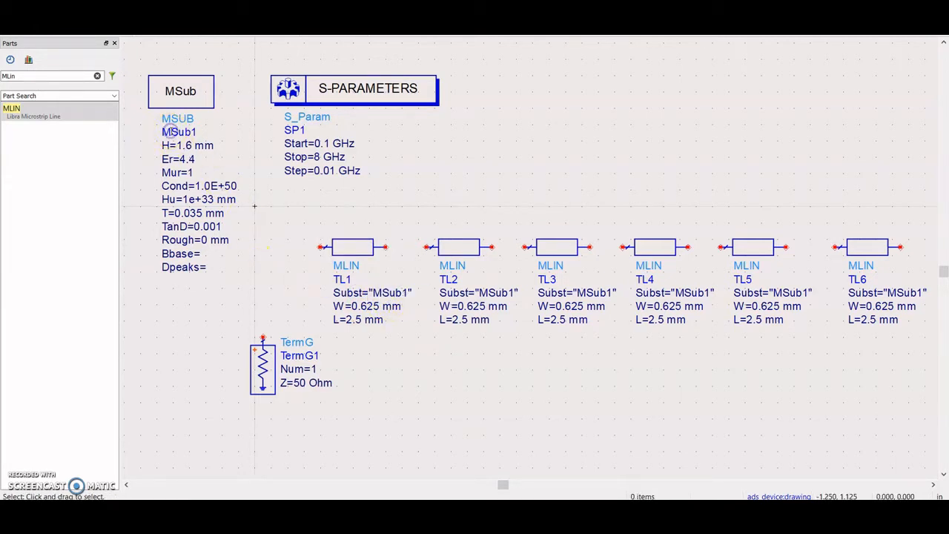
{"action": "left_click", "coordinate": [169, 132]}
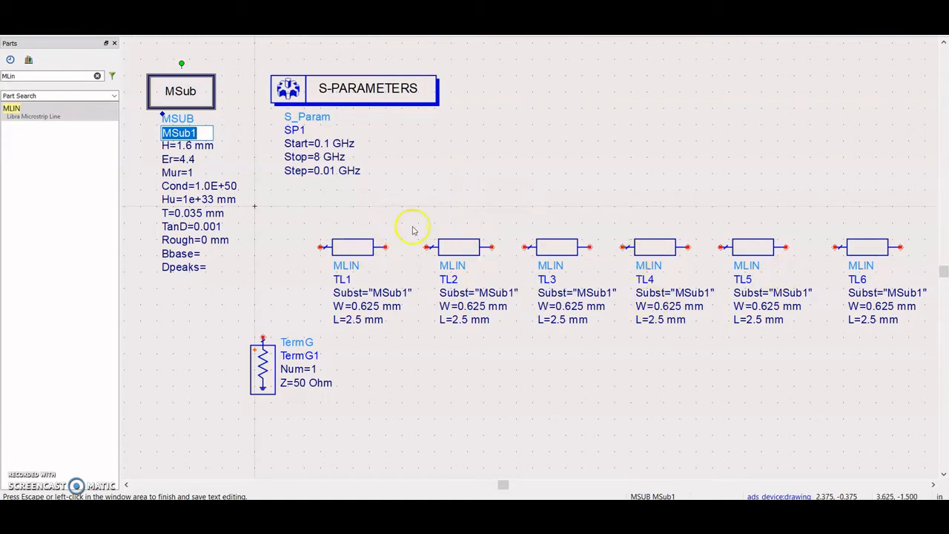
{"action": "left_click", "coordinate": [504, 485]}
{"action": "left_click_drag", "start_coordinate": [504, 483], "coordinate": [511, 484]}
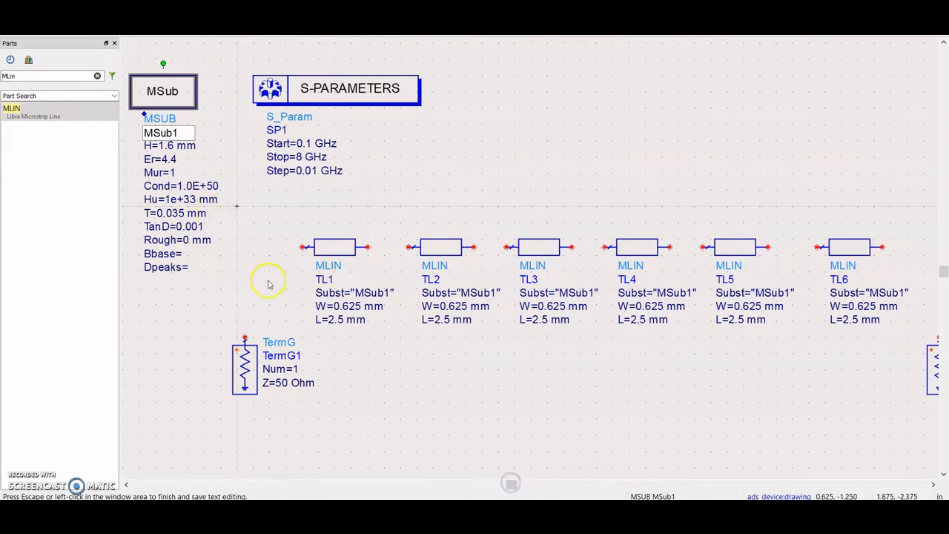
{"action": "left_click", "coordinate": [380, 299]}
{"action": "left_click", "coordinate": [374, 296]}
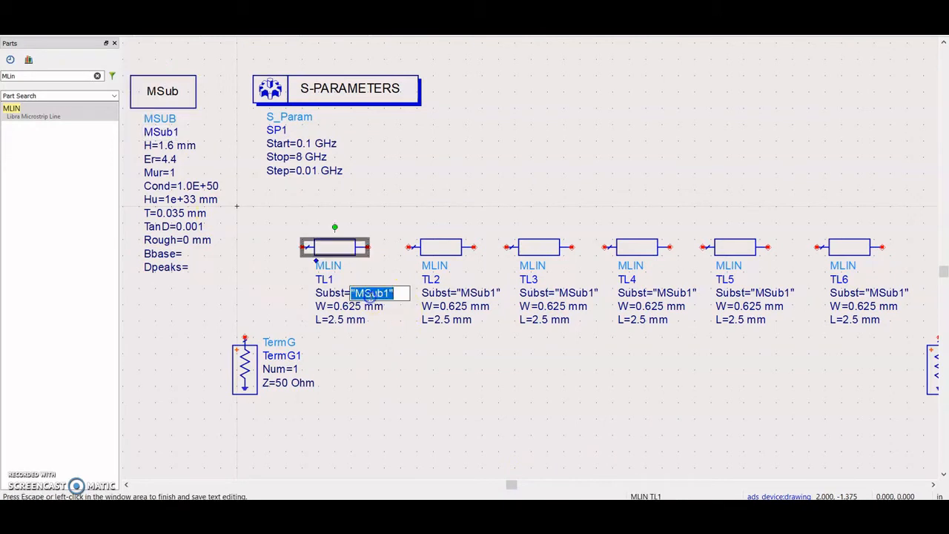
{"action": "left_click", "coordinate": [481, 295]}
{"action": "left_click", "coordinate": [479, 294]}
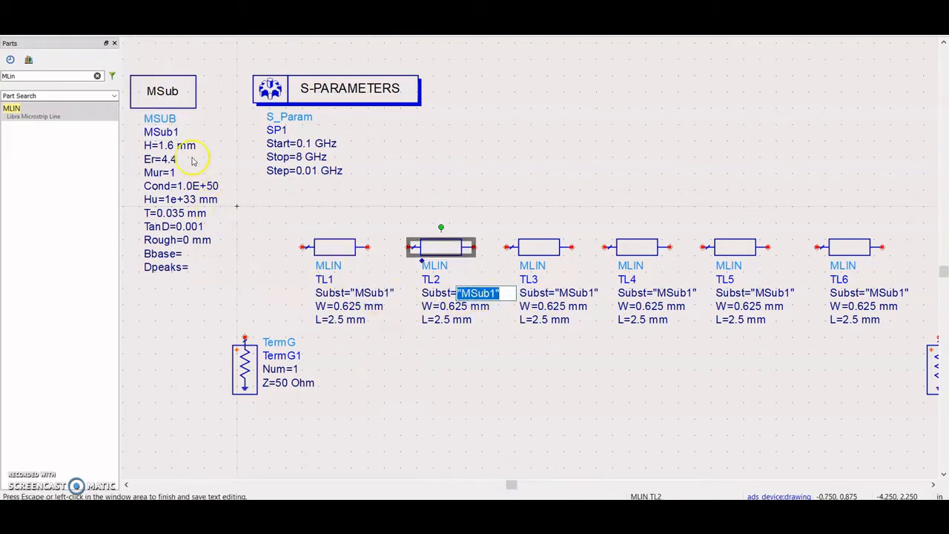
{"action": "left_click", "coordinate": [365, 370]}
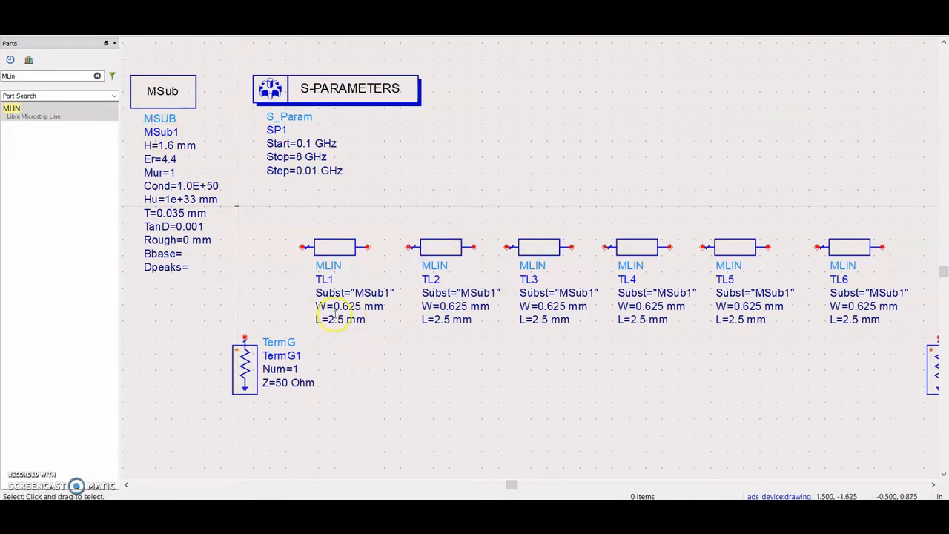
Inspect the first MLIN line's width and length, consult the section table in OneNote and return to the Advanced Design System schematic
{"action": "left_click", "coordinate": [335, 306]}
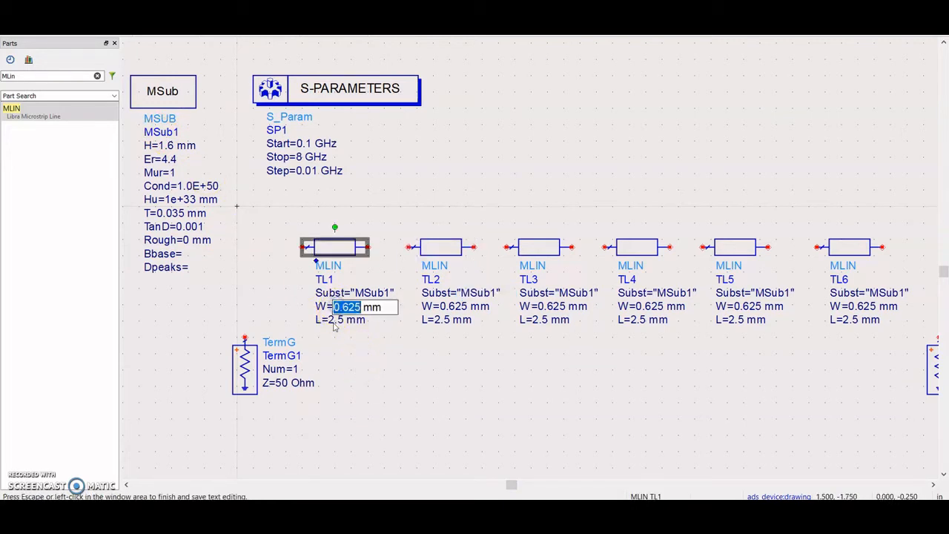
{"action": "left_click", "coordinate": [334, 321]}
{"action": "left_click", "coordinate": [334, 323]}
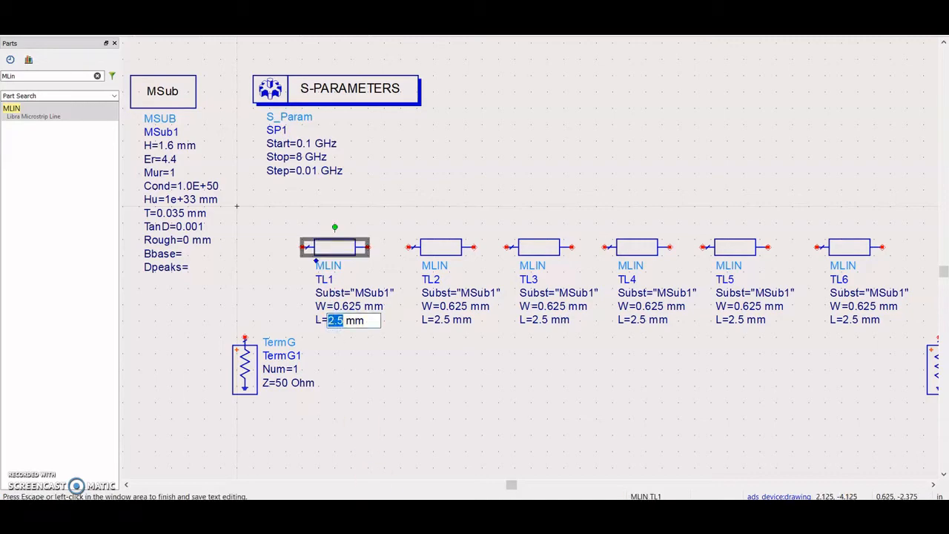
{"action": "left_click", "coordinate": [365, 512]}
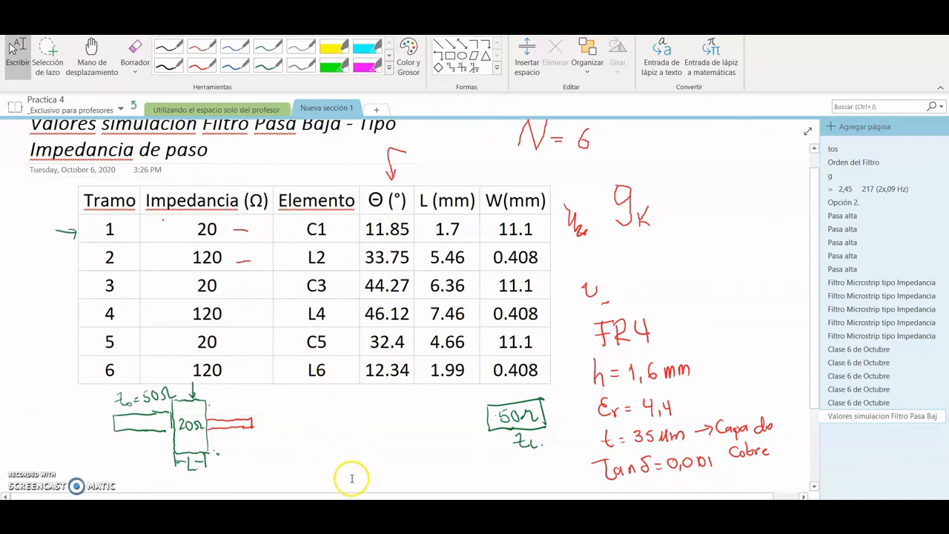
{"action": "mouse_move", "coordinate": [381, 516]}
{"action": "left_click", "coordinate": [425, 469]}
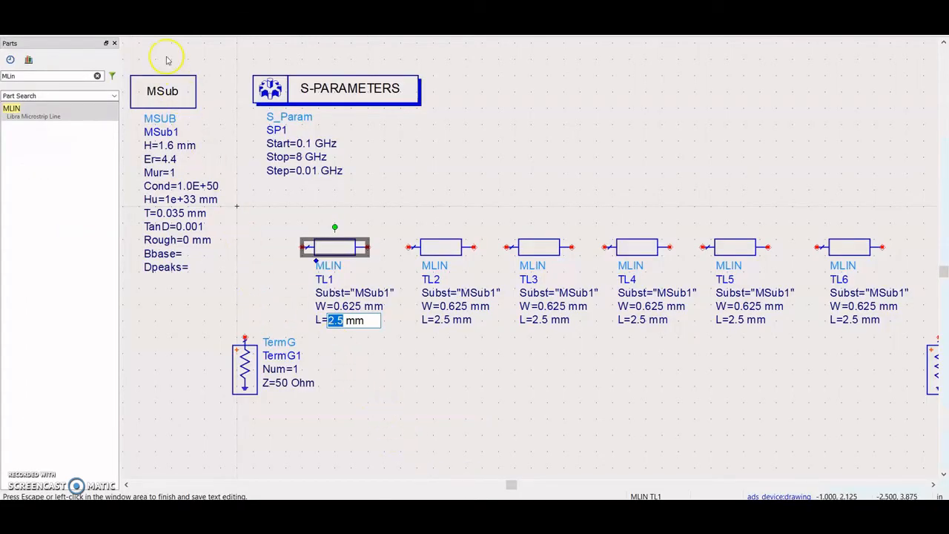
Start the LineCalc transmission-line calculator from the schematic
{"action": "left_click", "coordinate": [162, 16]}
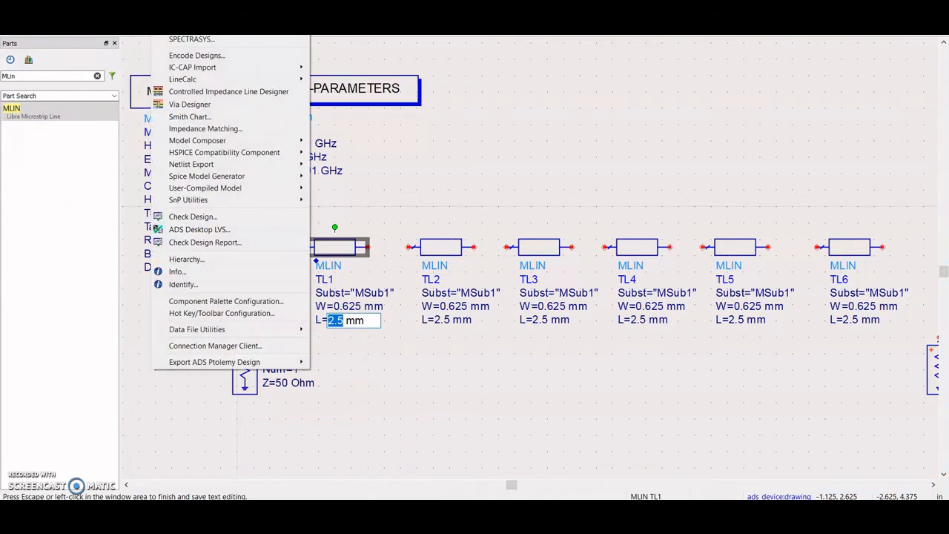
{"action": "mouse_move", "coordinate": [188, 80]}
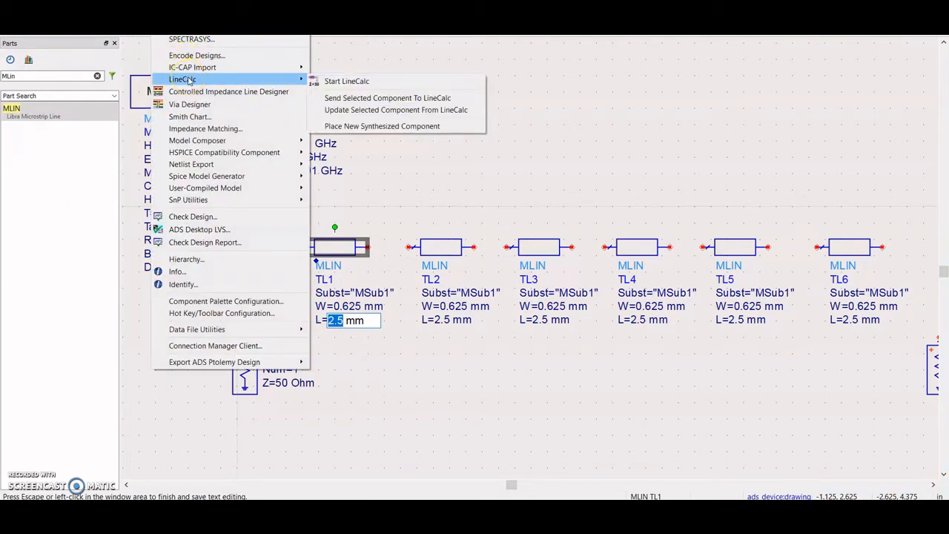
{"action": "left_click", "coordinate": [338, 84]}
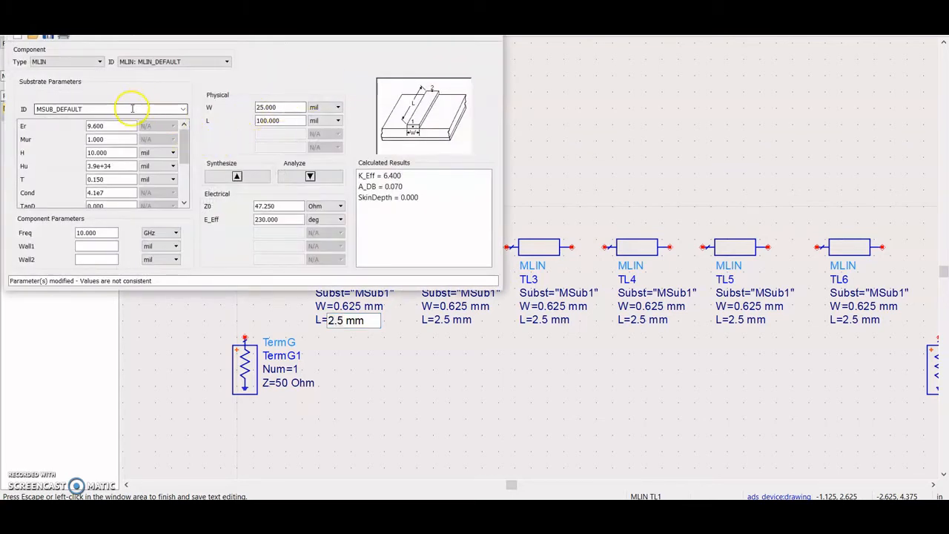
{"action": "left_click", "coordinate": [182, 109]}
{"action": "left_click", "coordinate": [183, 109]}
{"action": "left_click", "coordinate": [100, 62]}
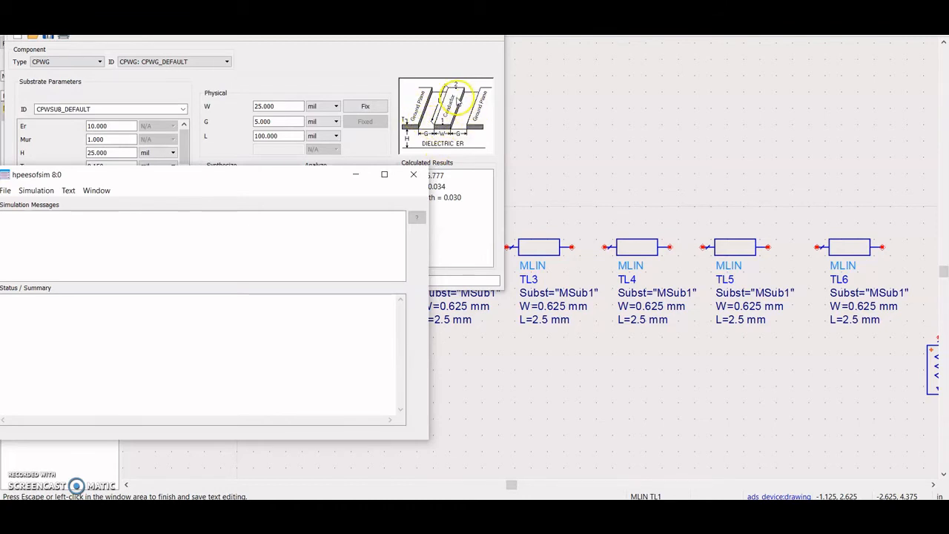
{"action": "left_click", "coordinate": [414, 175]}
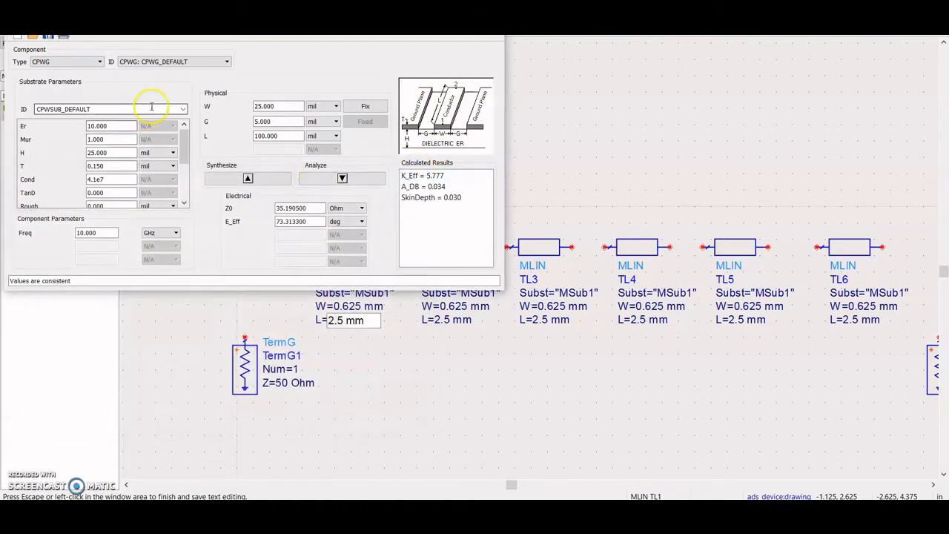
{"action": "left_click", "coordinate": [97, 62]}
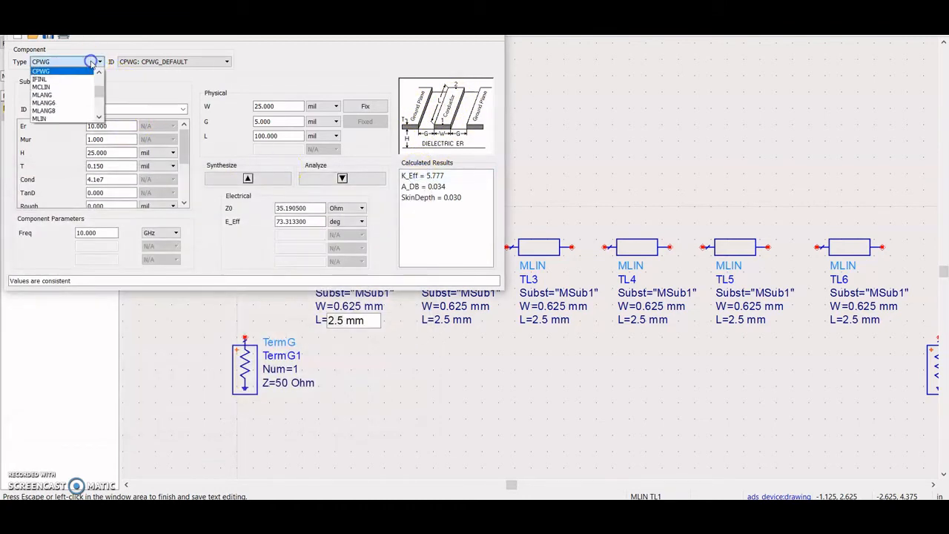
{"action": "left_click", "coordinate": [70, 118]}
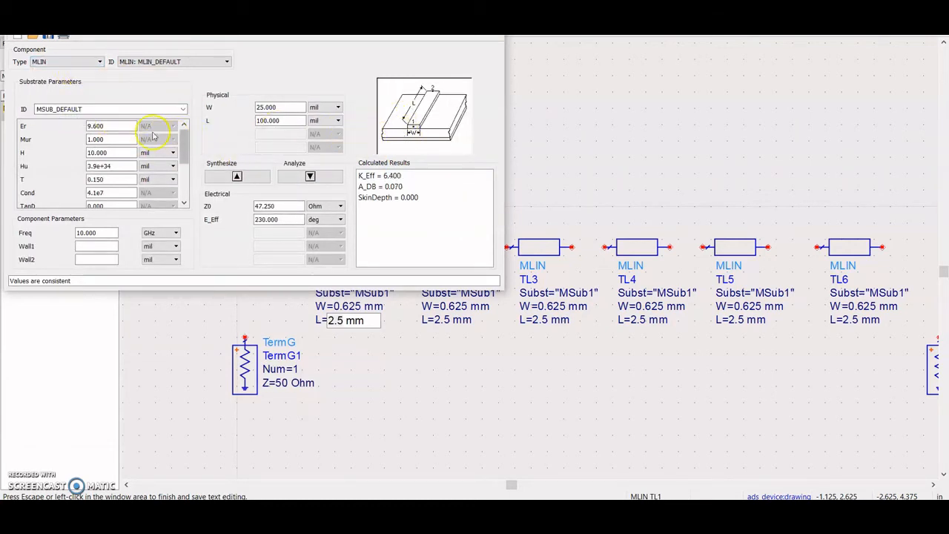
Set the LineCalc substrate's relative permittivity Er to 4.4 and its height H to 1.6 mm
{"action": "left_click_drag", "start_coordinate": [121, 124], "coordinate": [72, 125]}
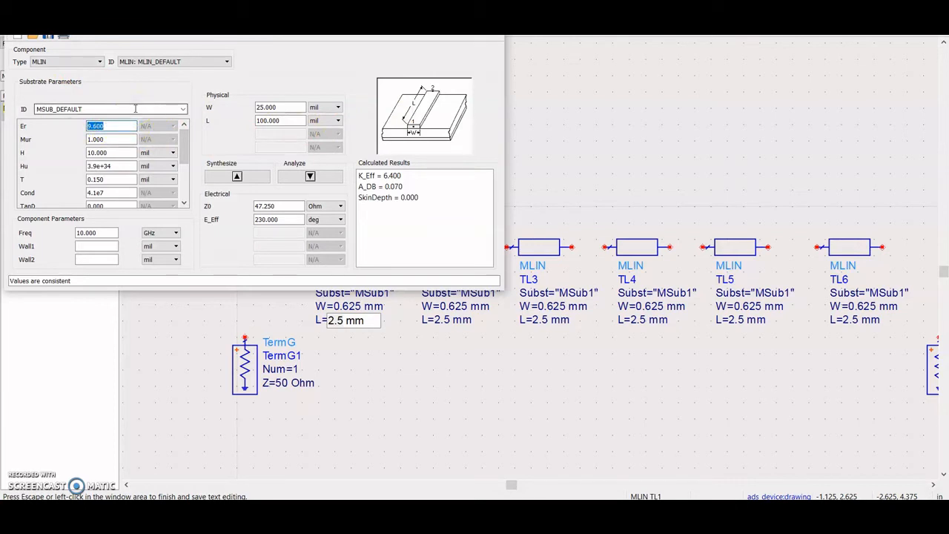
{"action": "double_click", "coordinate": [103, 126]}
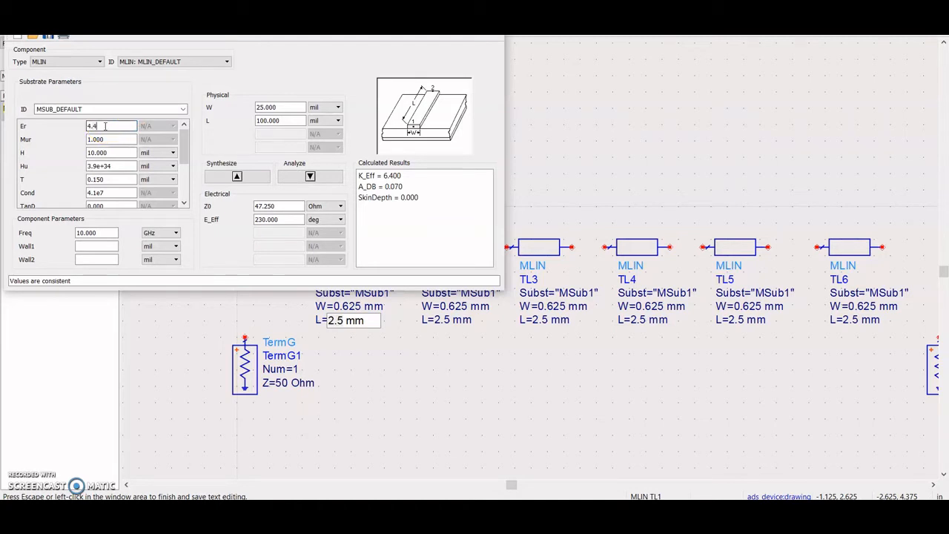
{"action": "type", "text": "4.4"}
{"action": "left_click", "coordinate": [116, 152]}
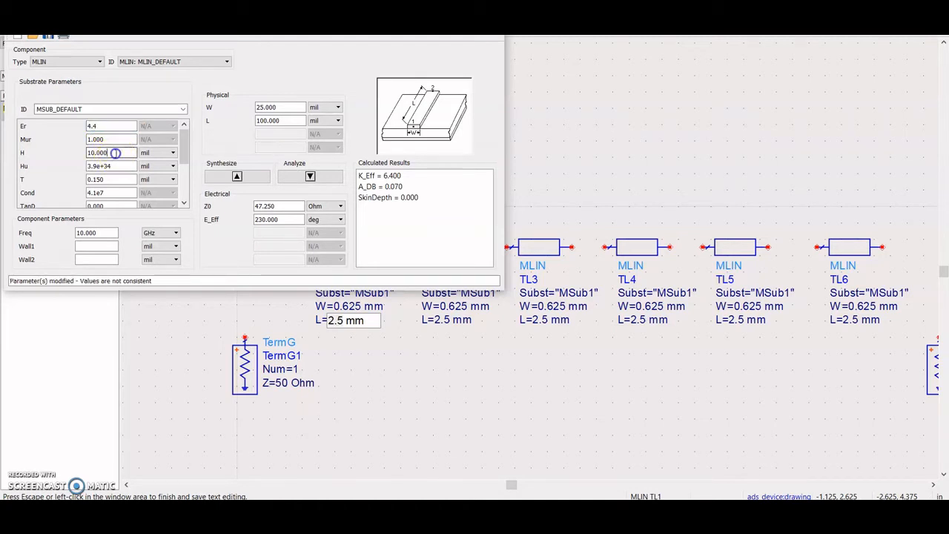
{"action": "left_click", "coordinate": [155, 152]}
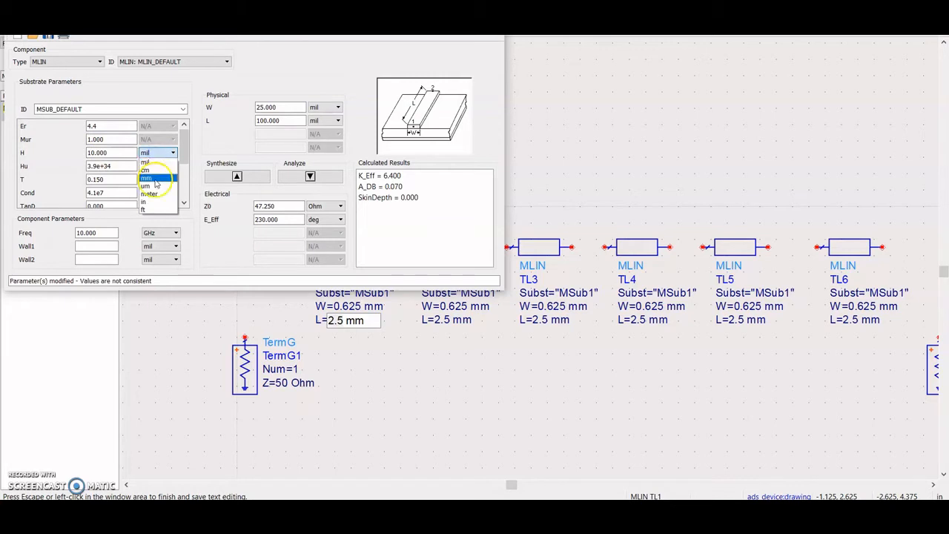
{"action": "left_click", "coordinate": [155, 179]}
{"action": "left_click_drag", "start_coordinate": [111, 153], "coordinate": [66, 143]}
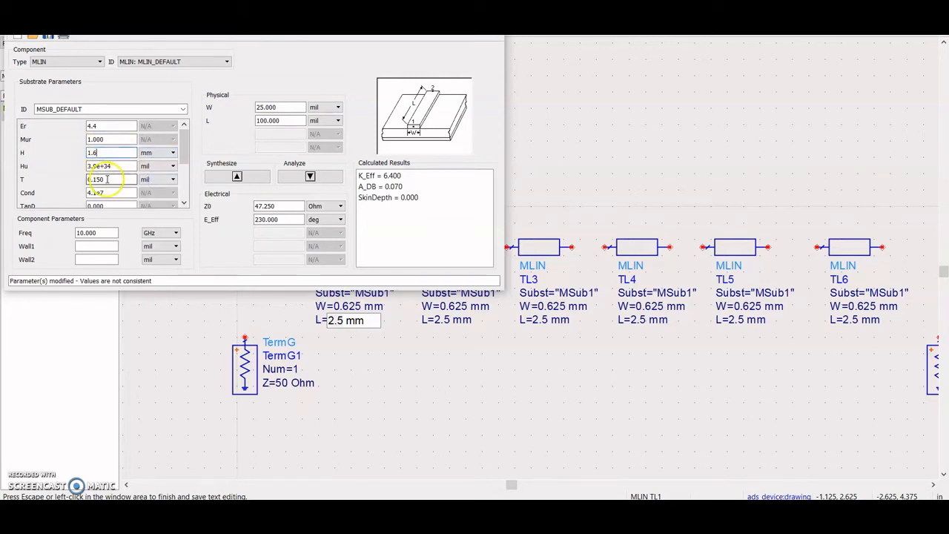
Set the substrate's conductor thickness T to 0.035 mil and its loss tangent TanD to 0.001
{"action": "left_click_drag", "start_coordinate": [107, 180], "coordinate": [95, 179]}
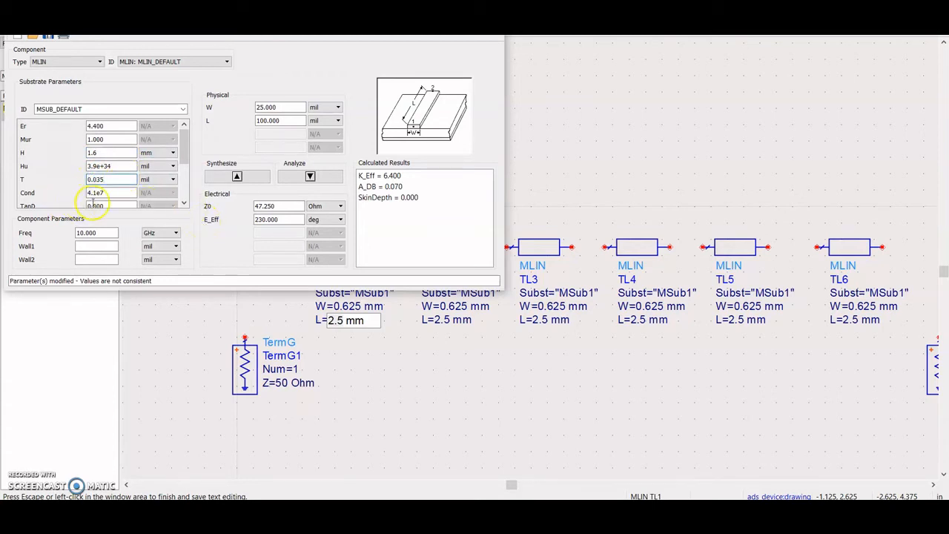
{"action": "left_click", "coordinate": [108, 206]}
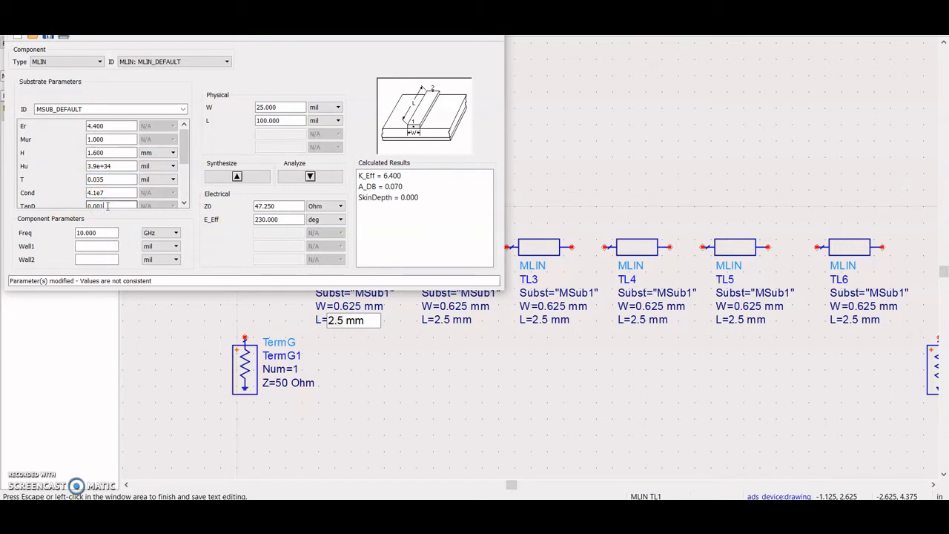
{"action": "scroll", "coordinate": [183, 182], "scroll_direction": "down", "scroll_amount": 2}
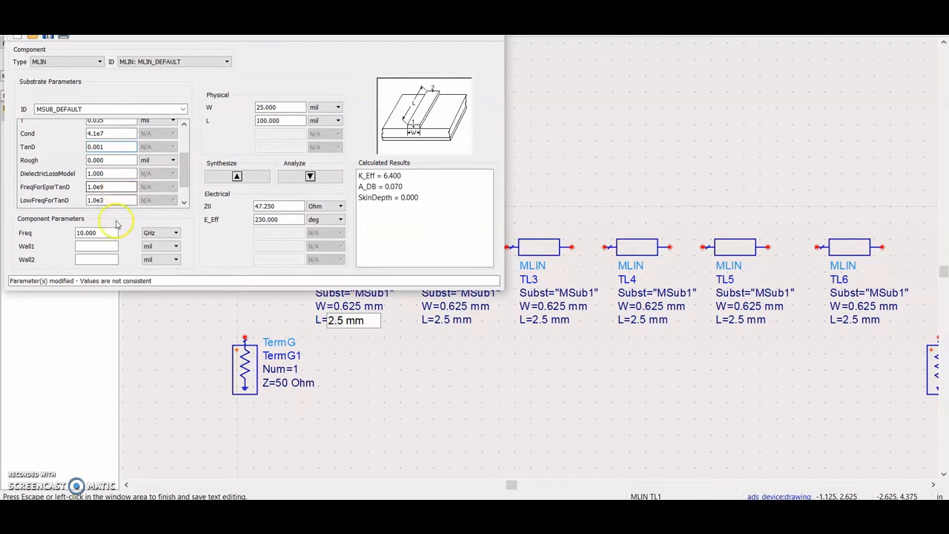
Set the calculation frequency to 3 GHz and the line's characteristic impedance Z0 to 20 Ohm
{"action": "left_click_drag", "start_coordinate": [106, 234], "coordinate": [77, 234]}
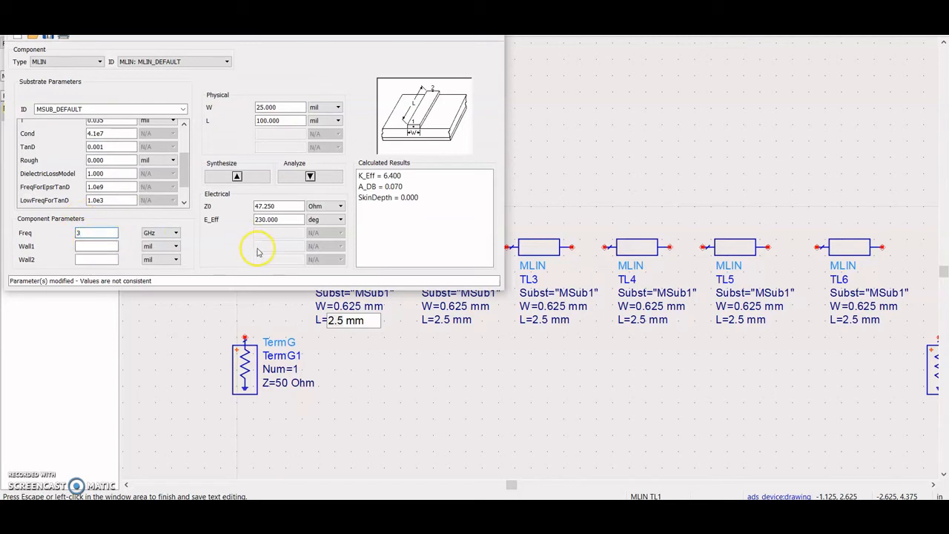
{"action": "left_click", "coordinate": [283, 207]}
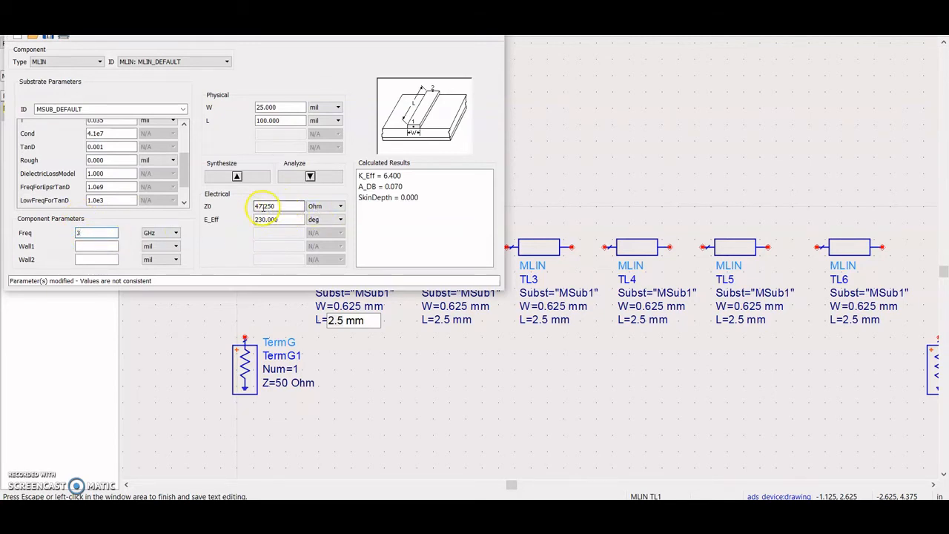
{"action": "left_click_drag", "start_coordinate": [282, 207], "coordinate": [239, 207]}
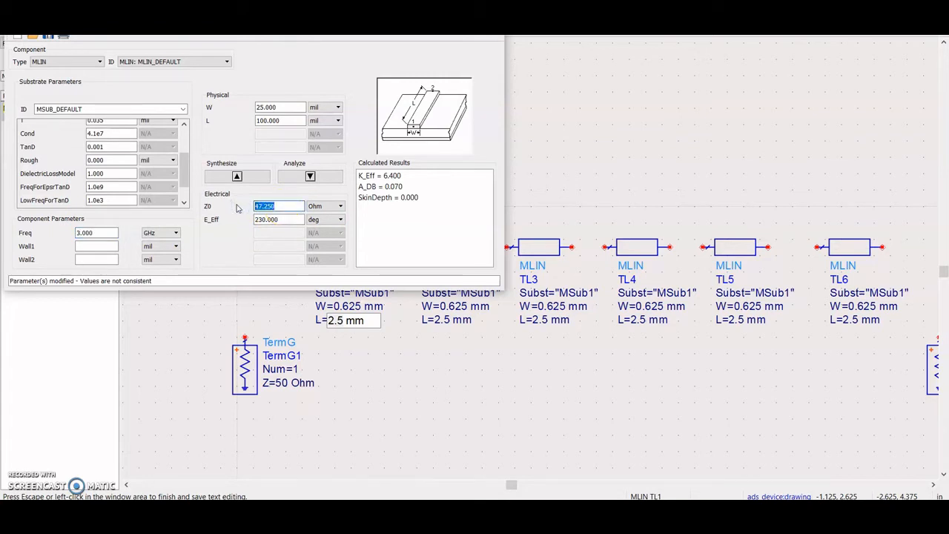
{"action": "type", "text": "20"}
{"action": "key", "text": "Tab"}
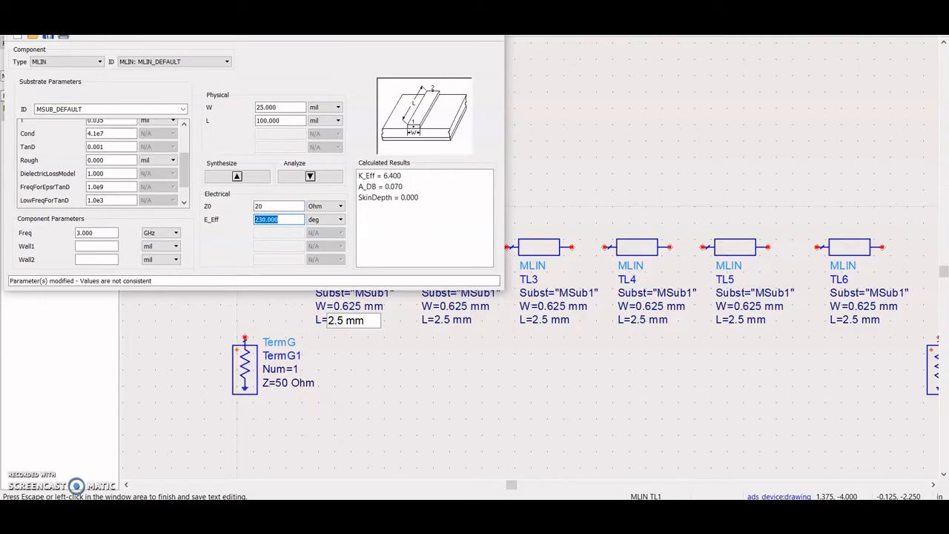
Set the LineCalc electrical length E_Eff to 11.85 deg from the table's first section and synthesize the line's physical dimensions
{"action": "left_click", "coordinate": [362, 512]}
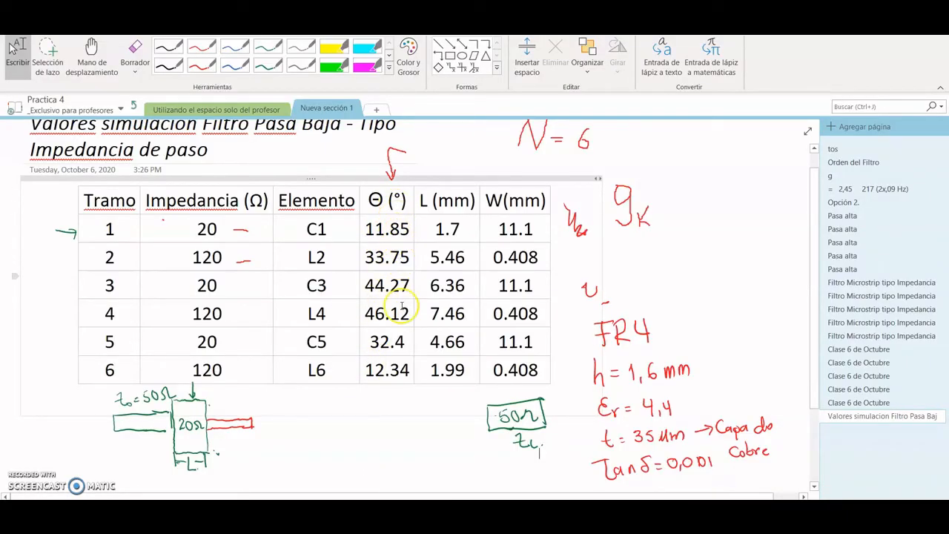
{"action": "left_click", "coordinate": [356, 512]}
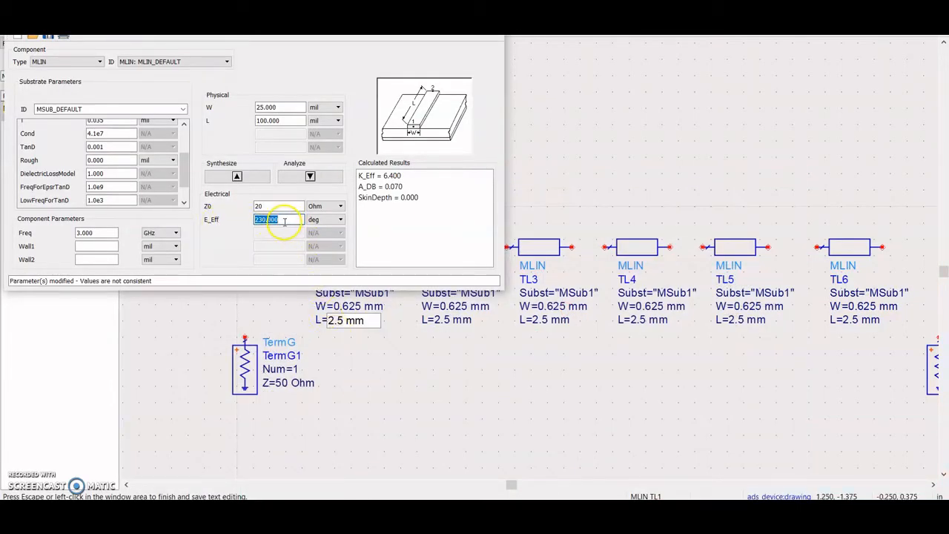
{"action": "left_click", "coordinate": [359, 512]}
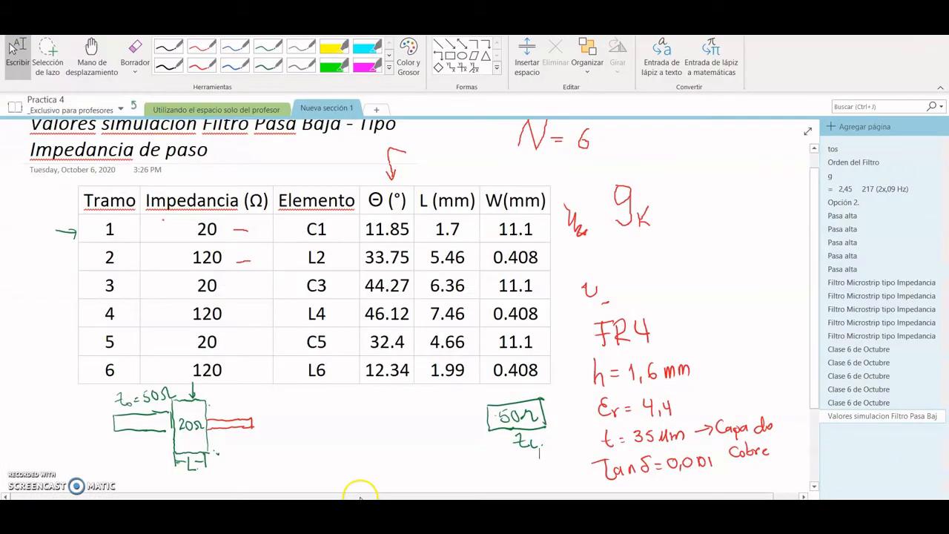
{"action": "left_click", "coordinate": [359, 512]}
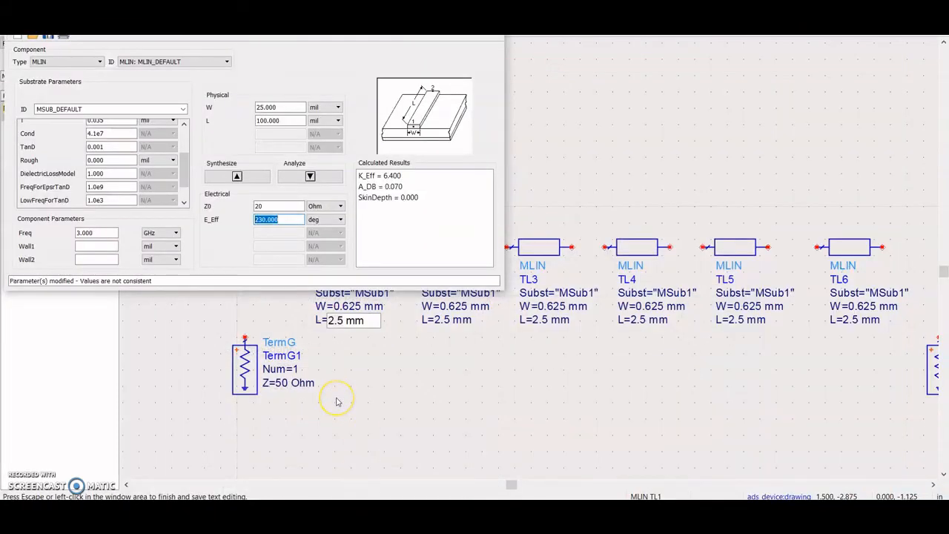
{"action": "type", "text": "11.85"}
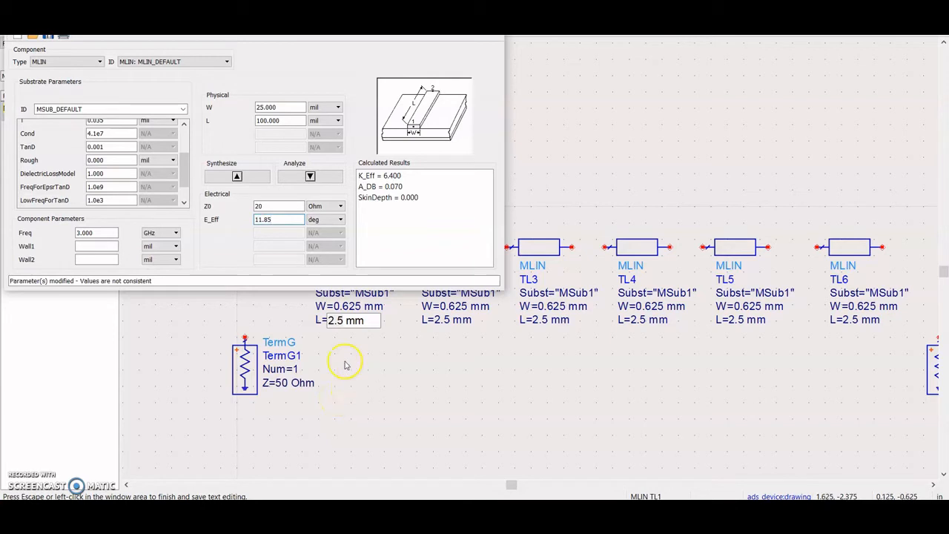
{"action": "left_click", "coordinate": [236, 176]}
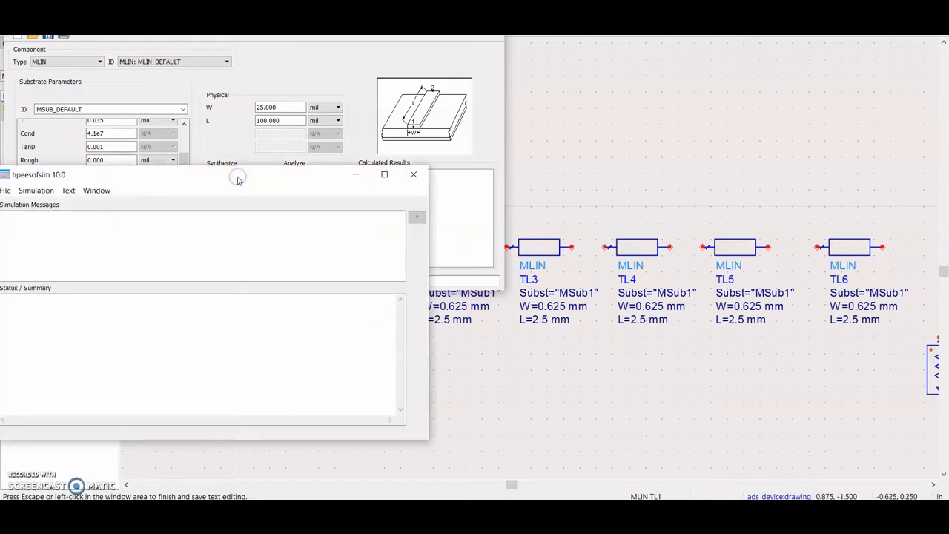
{"action": "left_click", "coordinate": [237, 180]}
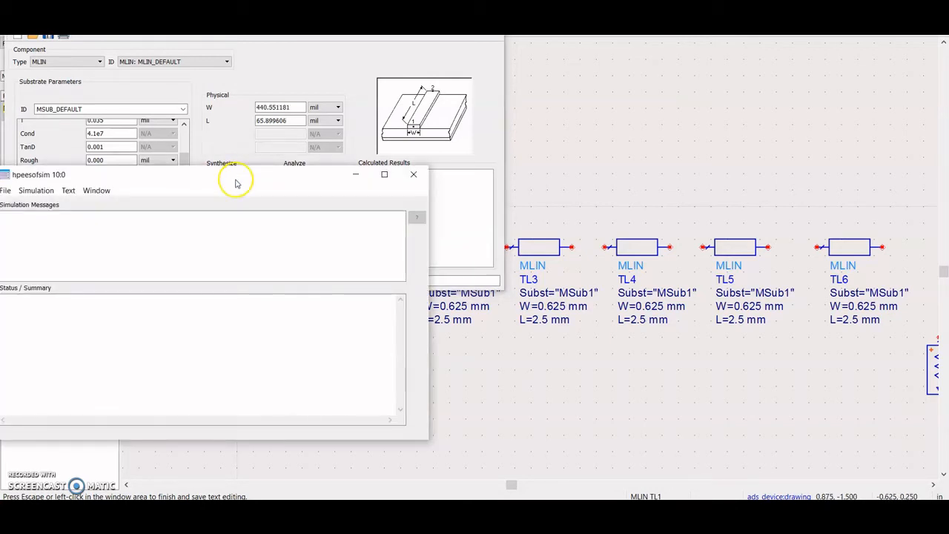
Change the physical width W and length L units to mm and synthesize the line again
{"action": "left_click", "coordinate": [332, 109]}
{"action": "left_click", "coordinate": [328, 132]}
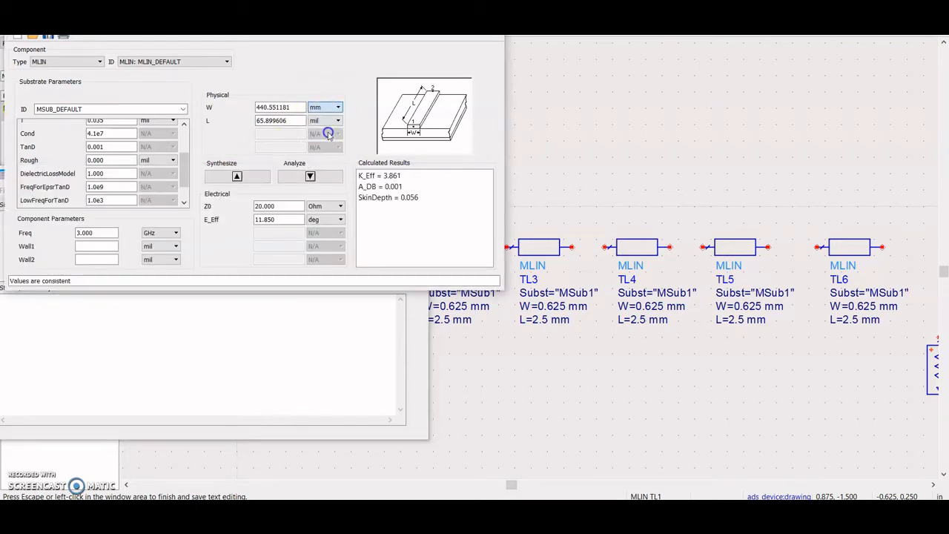
{"action": "left_click", "coordinate": [334, 121]}
{"action": "left_click", "coordinate": [327, 147]}
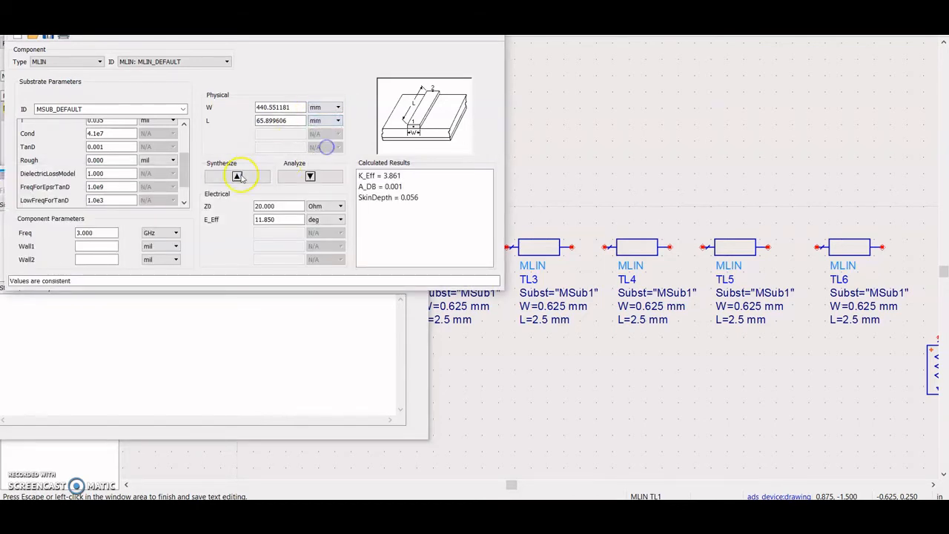
{"action": "left_click", "coordinate": [239, 176]}
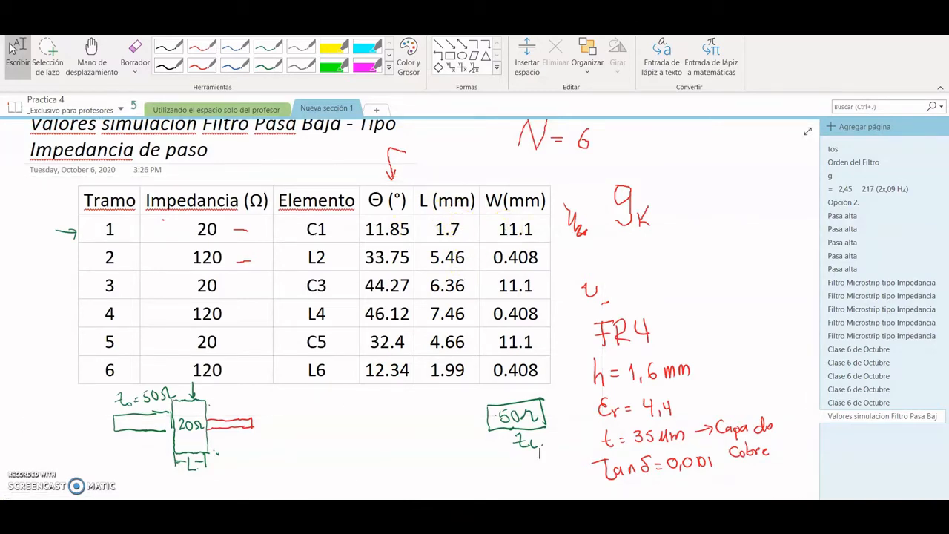
Compare the synthesized width and length in LineCalc with the table's values for section 1
{"action": "left_click", "coordinate": [414, 454]}
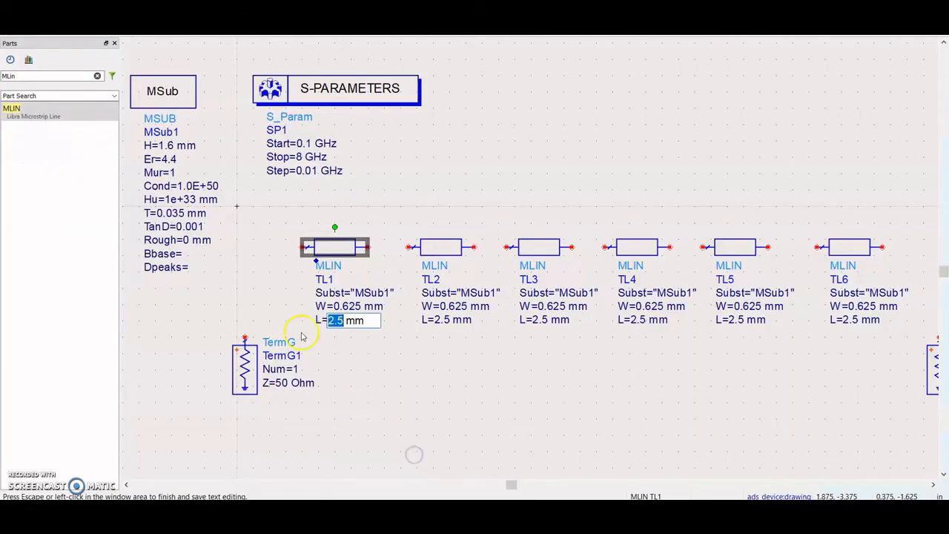
{"action": "key", "text": "F7"}
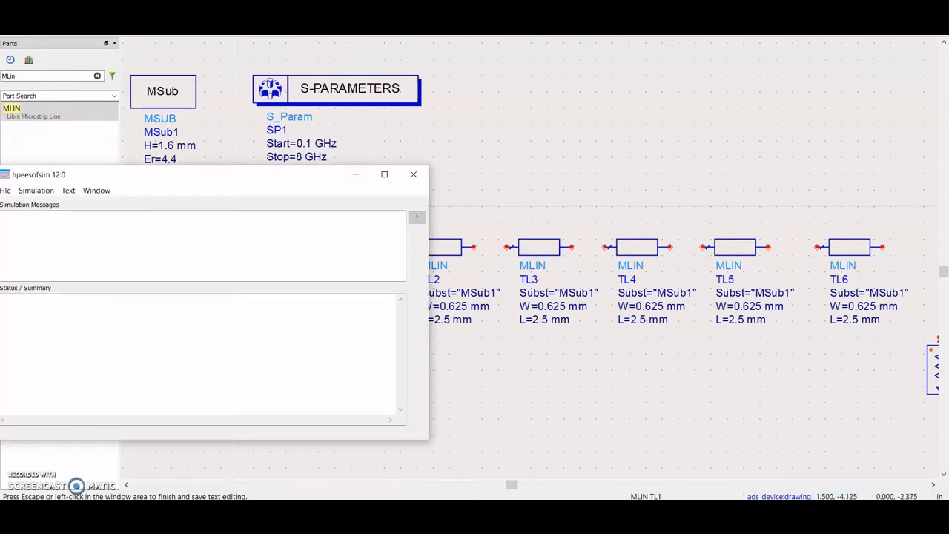
{"action": "left_click", "coordinate": [343, 464]}
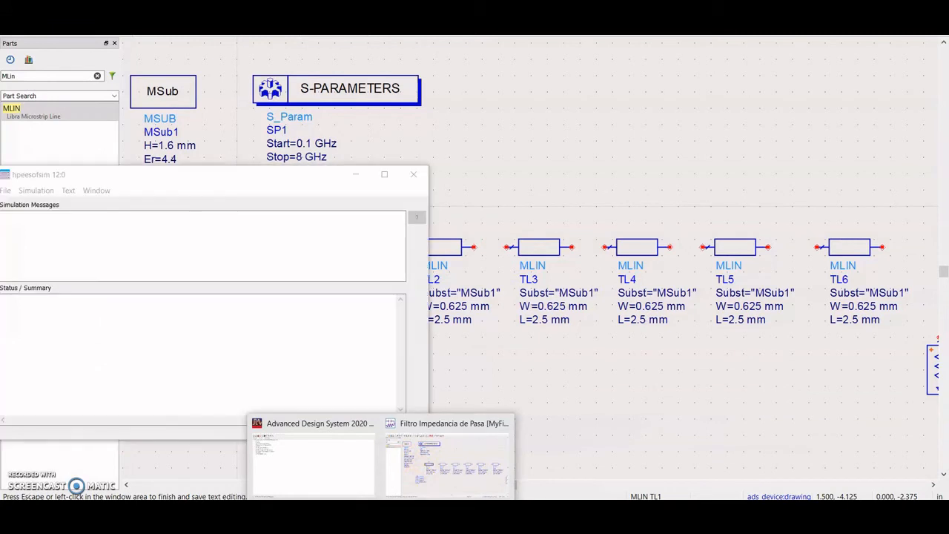
{"action": "left_click", "coordinate": [414, 511]}
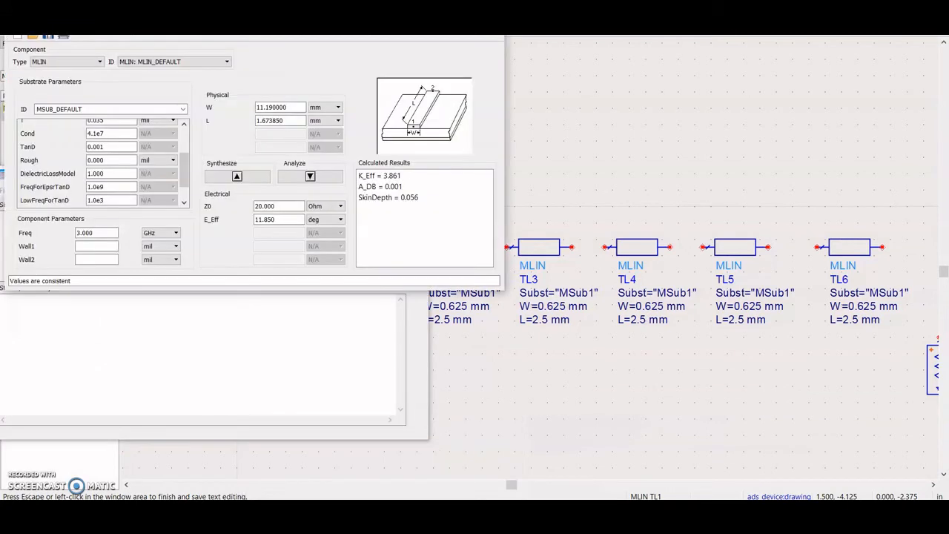
{"action": "left_click", "coordinate": [258, 120]}
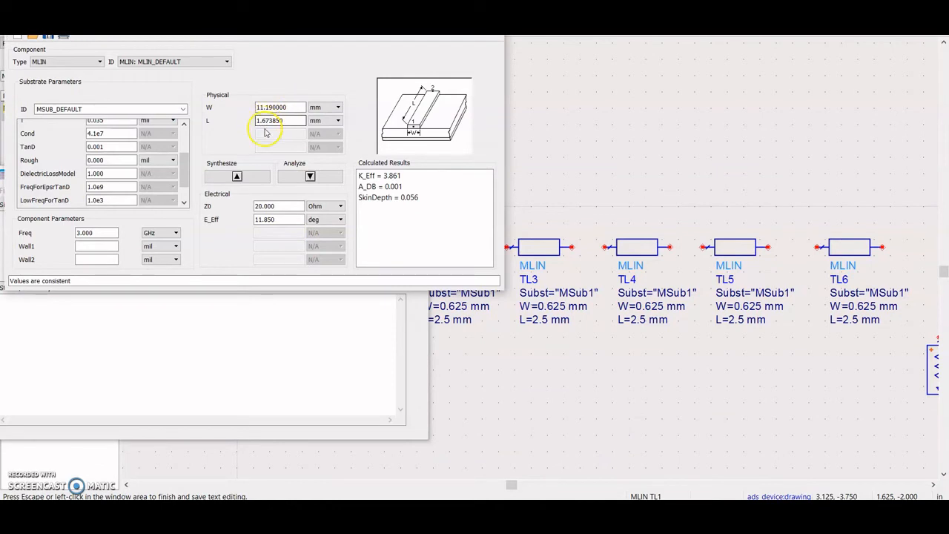
{"action": "left_click", "coordinate": [268, 107]}
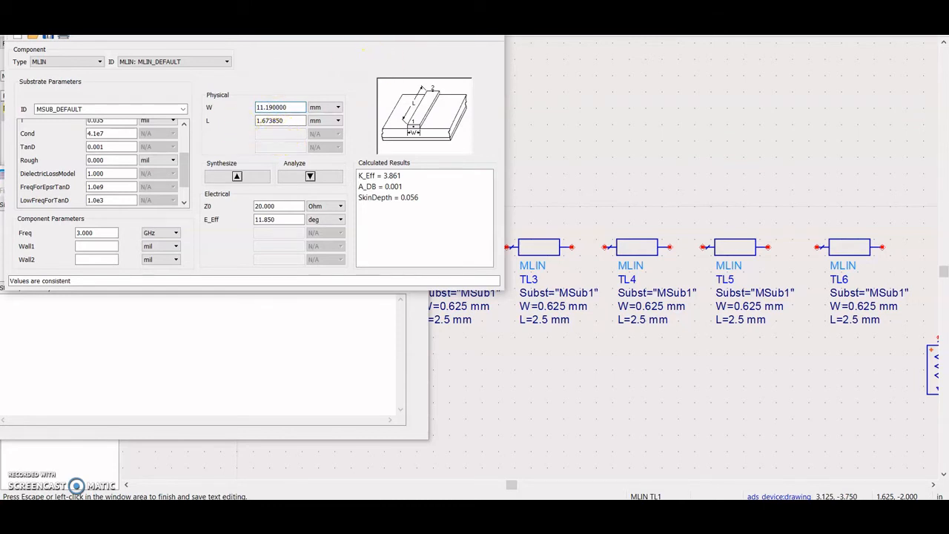
Close LineCalc without saving the component and leave TL1's open length edit in the schematic
{"action": "left_click", "coordinate": [488, 5]}
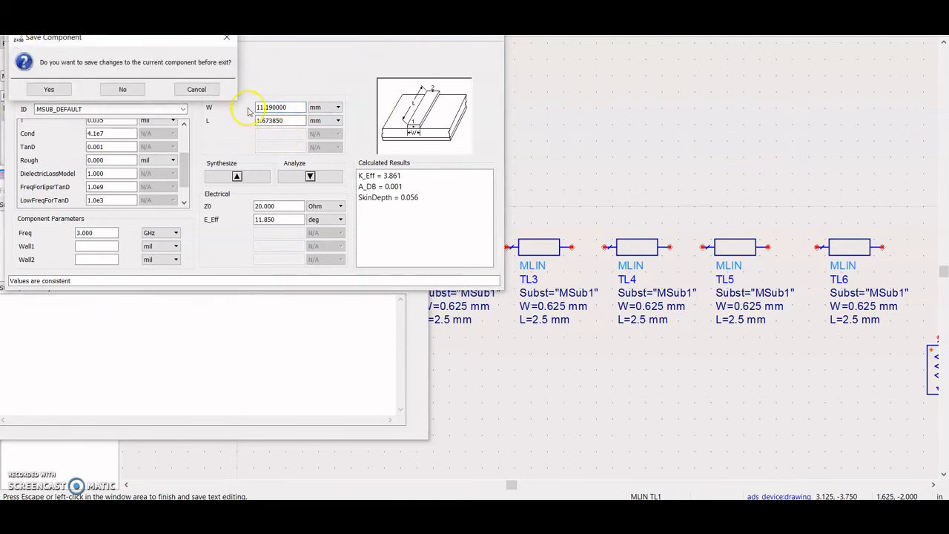
{"action": "left_click", "coordinate": [133, 89]}
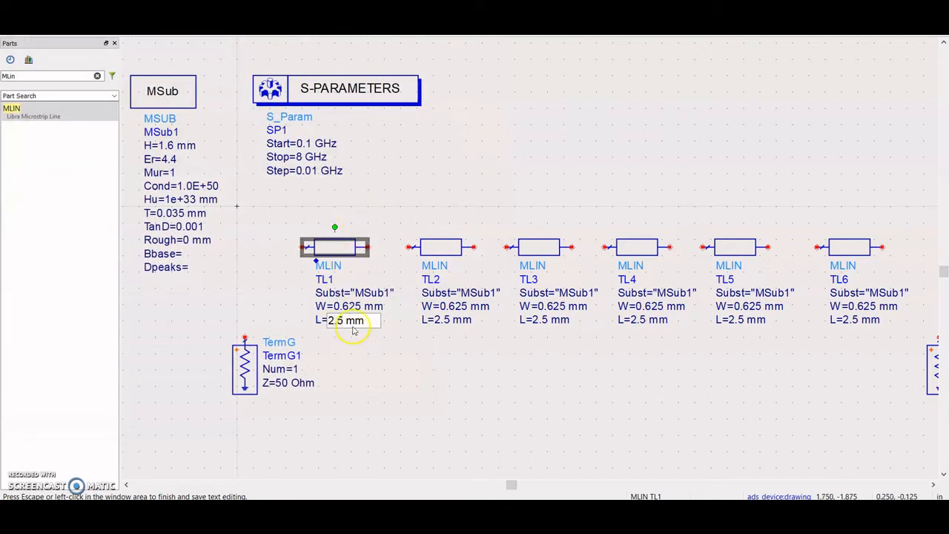
{"action": "left_click", "coordinate": [390, 396]}
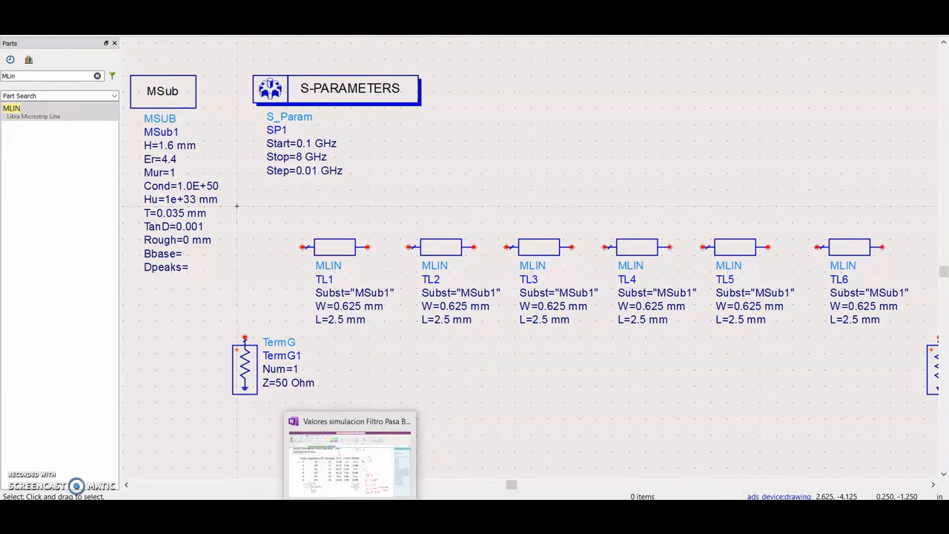
Set microstrip line TL1's width W to 11.1 mm and its length L to 1.7 mm, following the table's first section
{"action": "left_click", "coordinate": [348, 434]}
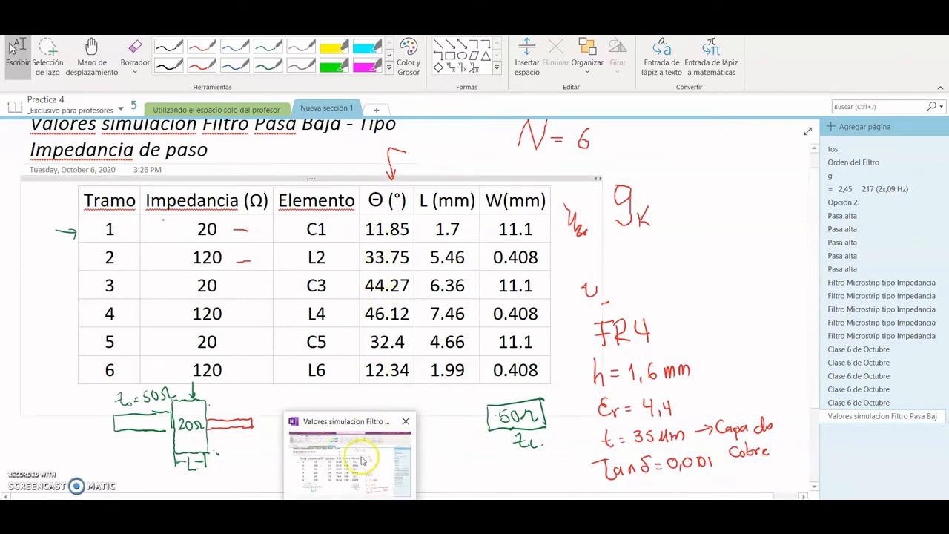
{"action": "mouse_move", "coordinate": [354, 492]}
{"action": "left_click", "coordinate": [413, 452]}
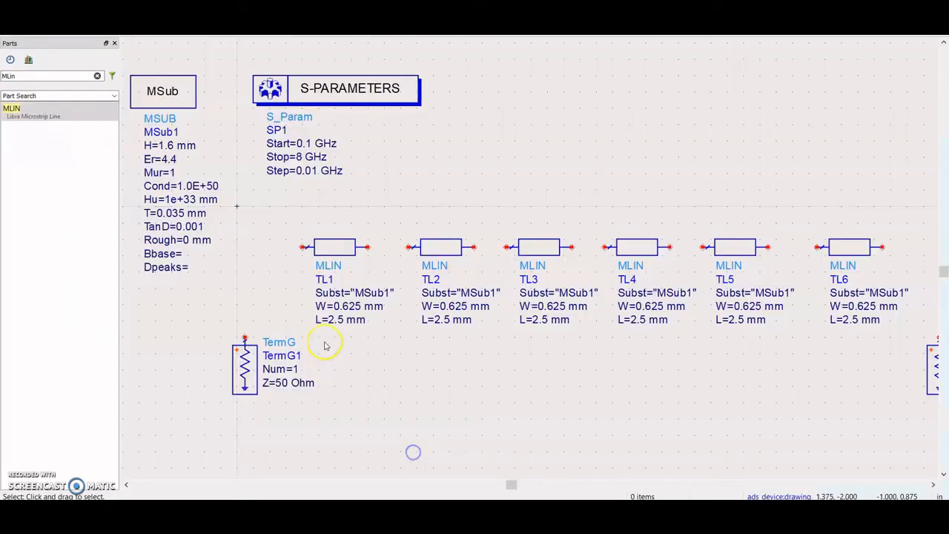
{"action": "double_click", "coordinate": [347, 307]}
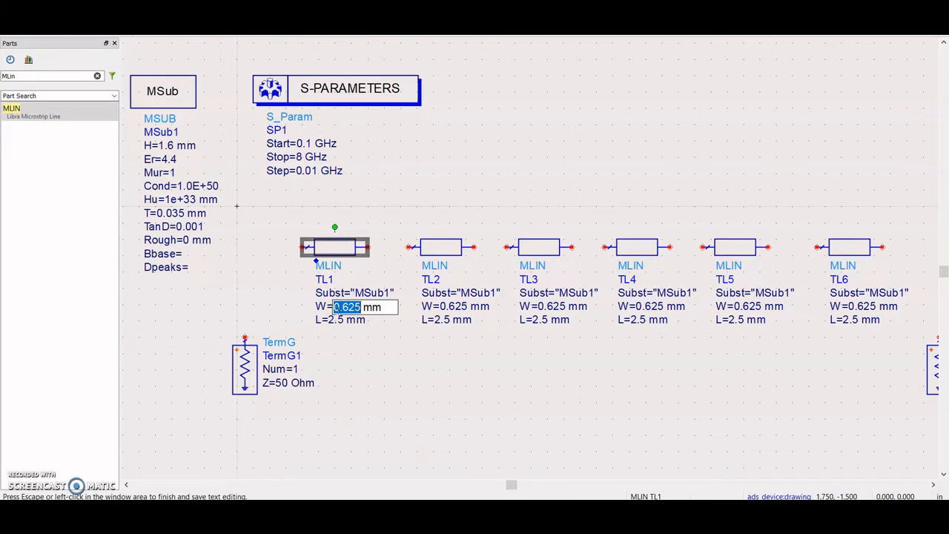
{"action": "type", "text": "11.1"}
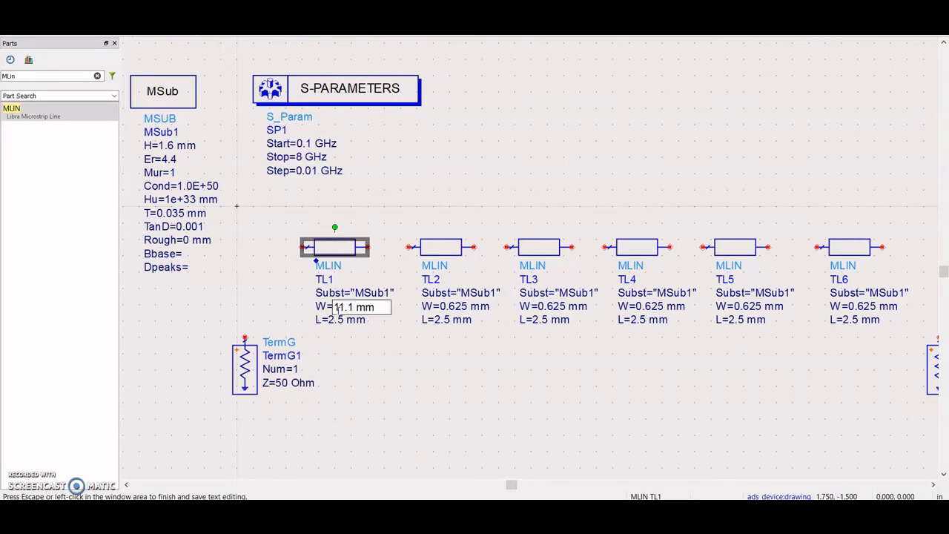
{"action": "left_click", "coordinate": [335, 320]}
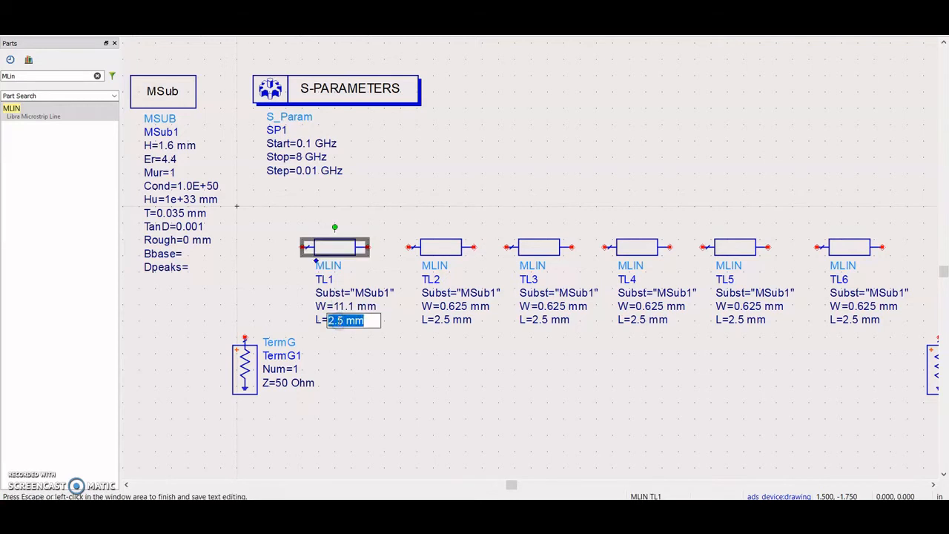
{"action": "left_click_drag", "start_coordinate": [338, 320], "coordinate": [324, 321]}
{"action": "type", "text": "1."}
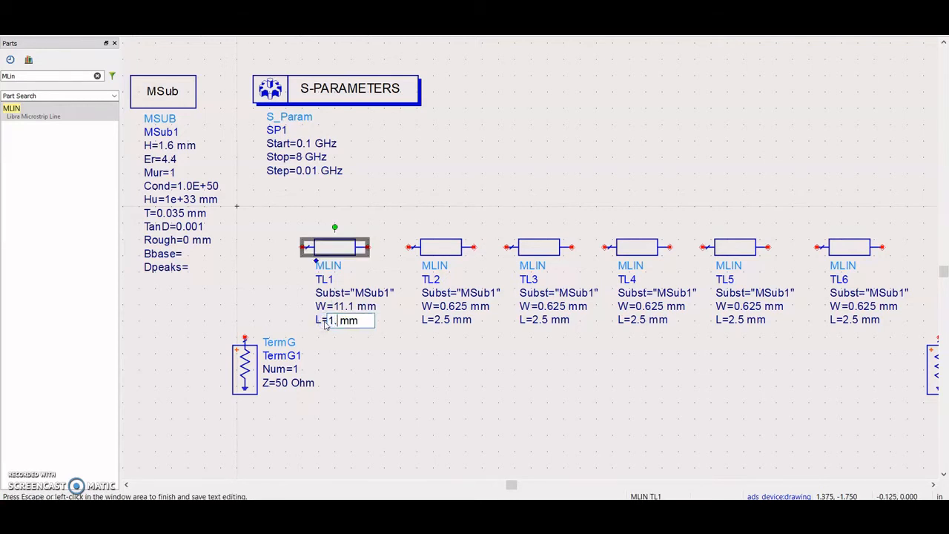
{"action": "type", "text": "7"}
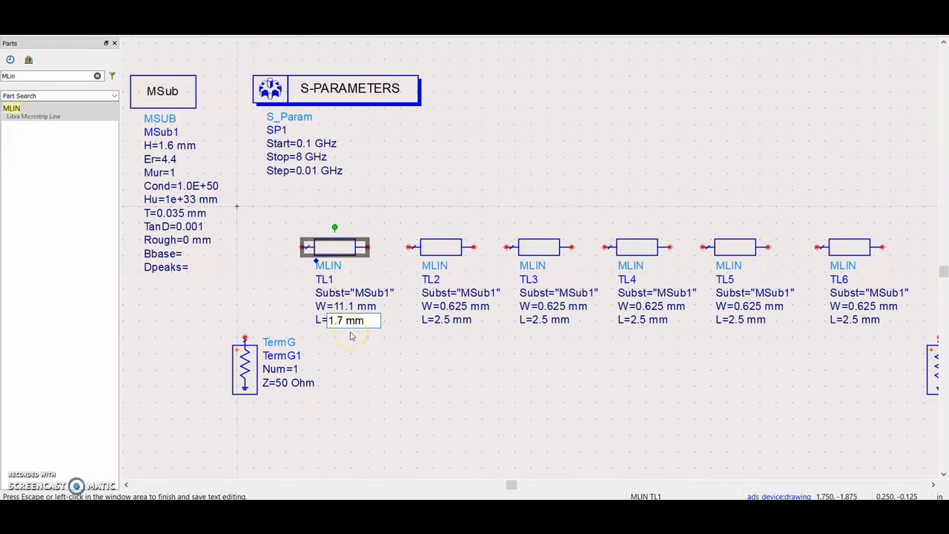
{"action": "left_click", "coordinate": [475, 329]}
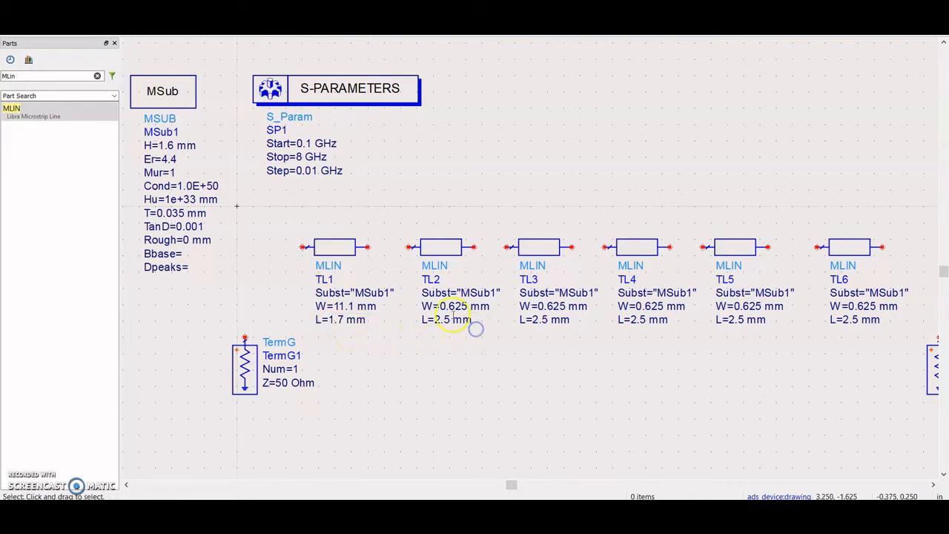
Set microstrip line TL2's width W to 0.408 mm and its length L to 5.46 mm
{"action": "double_click", "coordinate": [454, 306]}
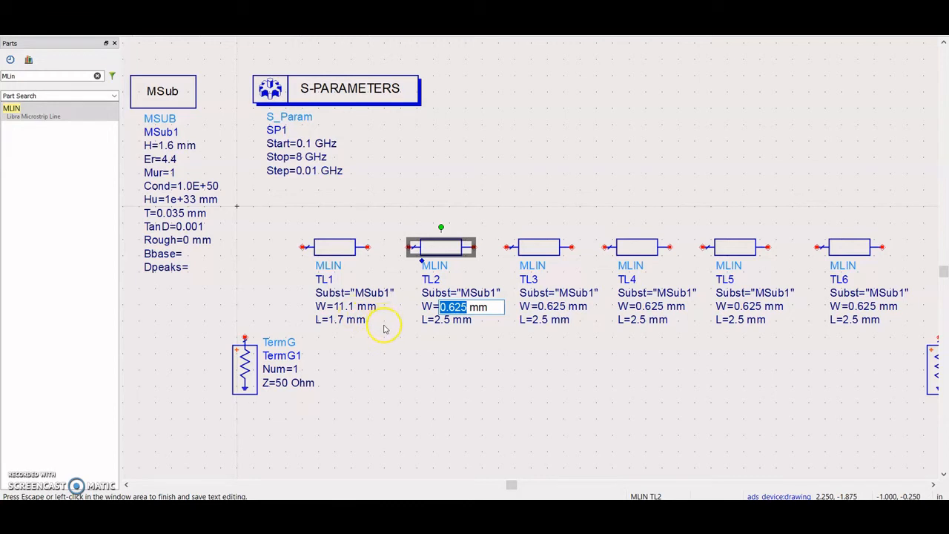
{"action": "left_click", "coordinate": [441, 338]}
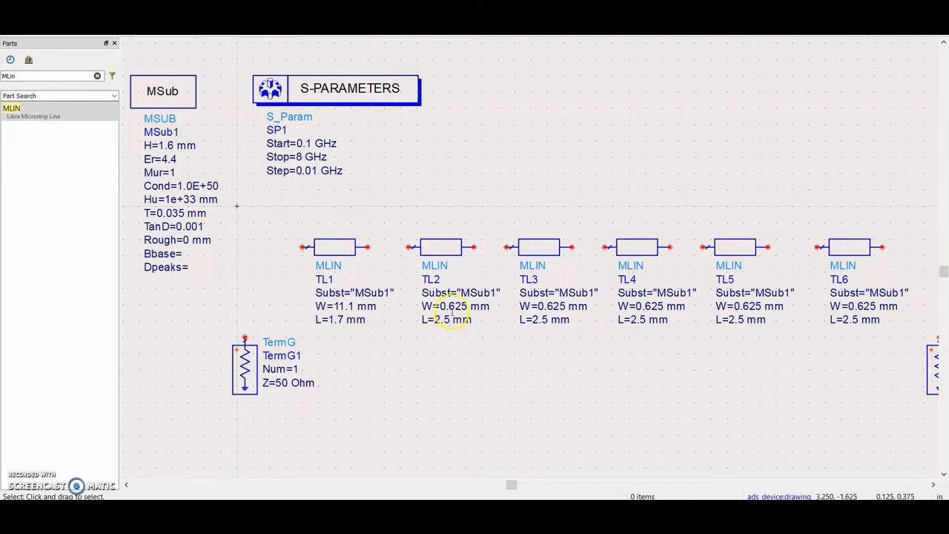
{"action": "double_click", "coordinate": [454, 306]}
{"action": "left_click", "coordinate": [433, 358]}
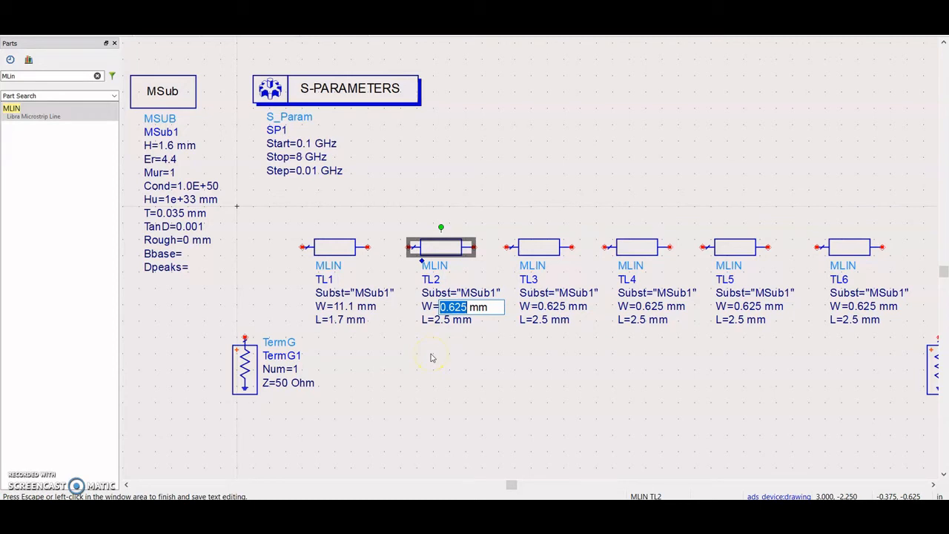
{"action": "type", "text": "0."}
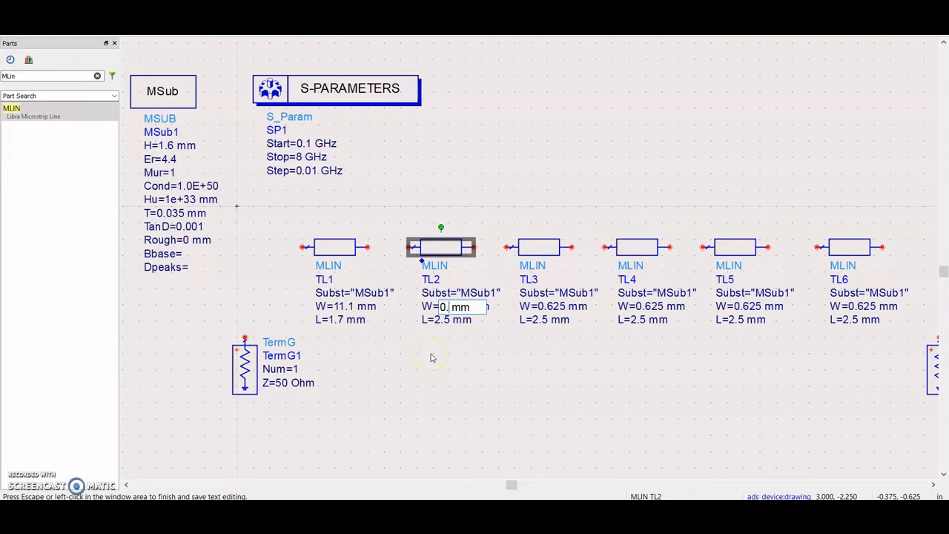
{"action": "type", "text": "408"}
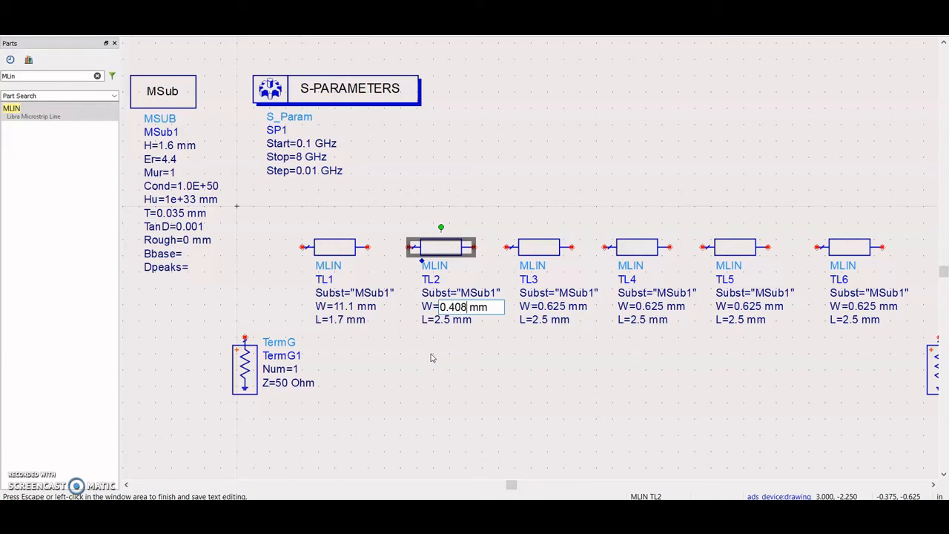
{"action": "key", "text": "BackSpace"}
{"action": "key", "text": "BackSpace"}
{"action": "type", "text": "08"}
{"action": "left_click", "coordinate": [436, 319]}
{"action": "left_click", "coordinate": [438, 321]}
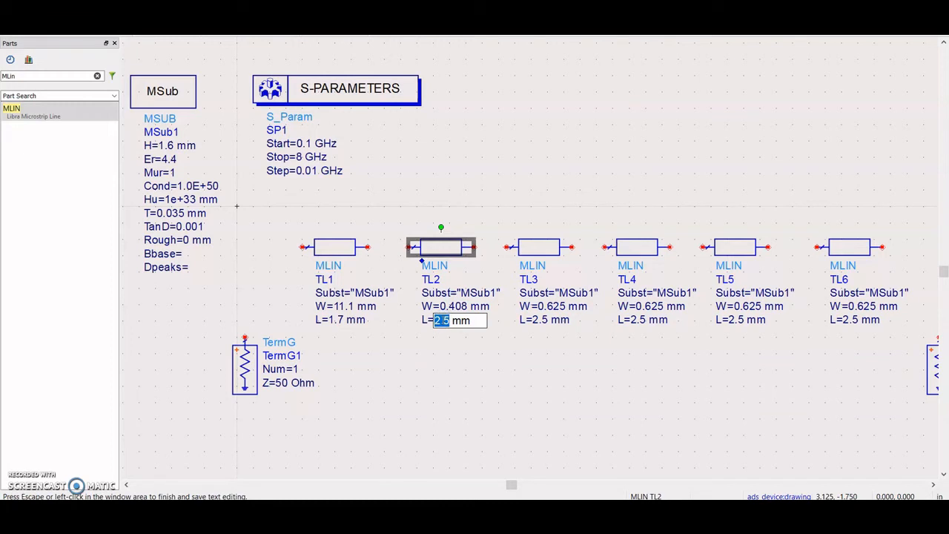
{"action": "type", "text": "5.46"}
Set the width W of microstrip lines TL3 and TL5 to 11.1 mm
{"action": "left_click", "coordinate": [545, 308]}
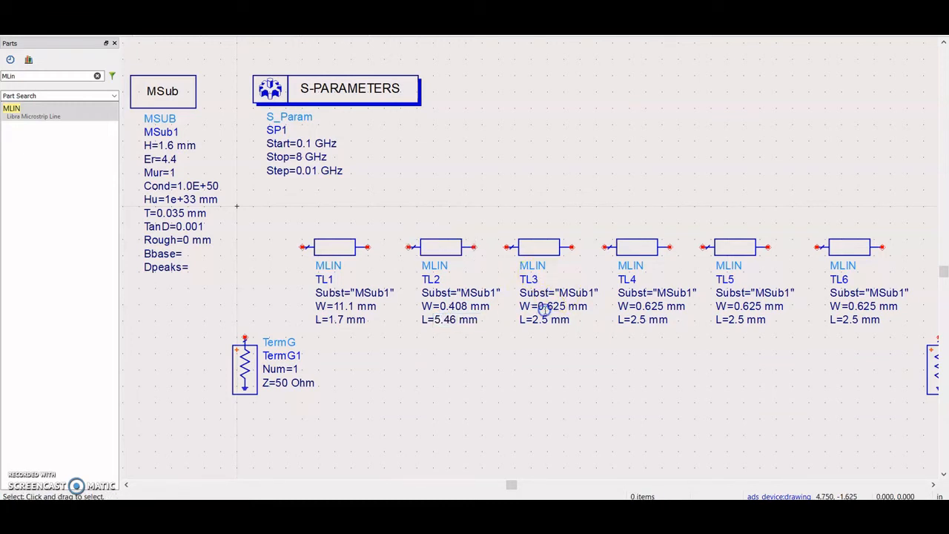
{"action": "left_click", "coordinate": [548, 307]}
{"action": "type", "text": "11.1"}
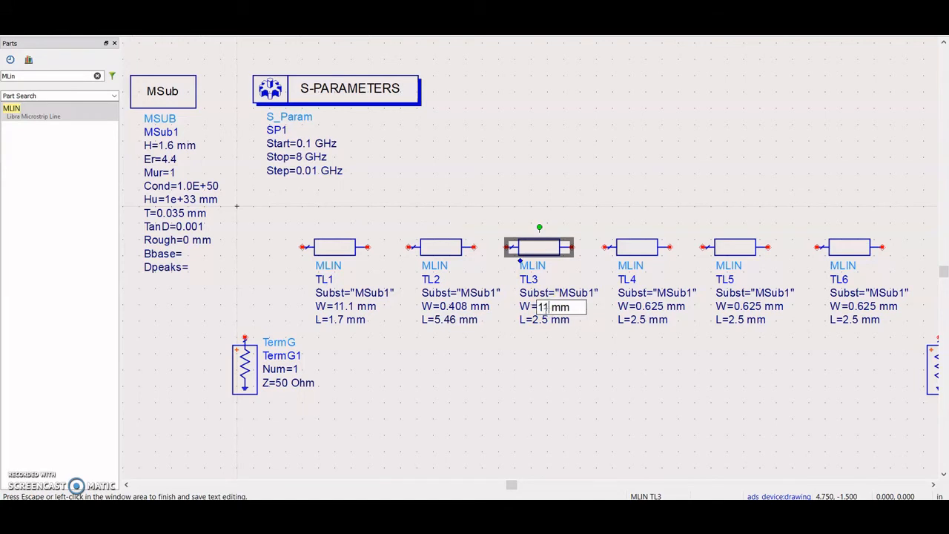
{"action": "left_click", "coordinate": [546, 314]}
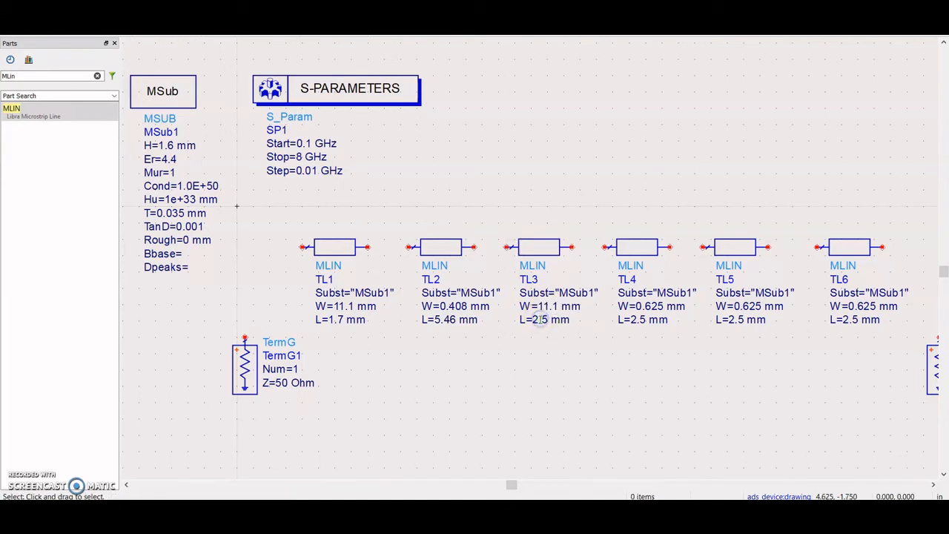
{"action": "left_click", "coordinate": [542, 310]}
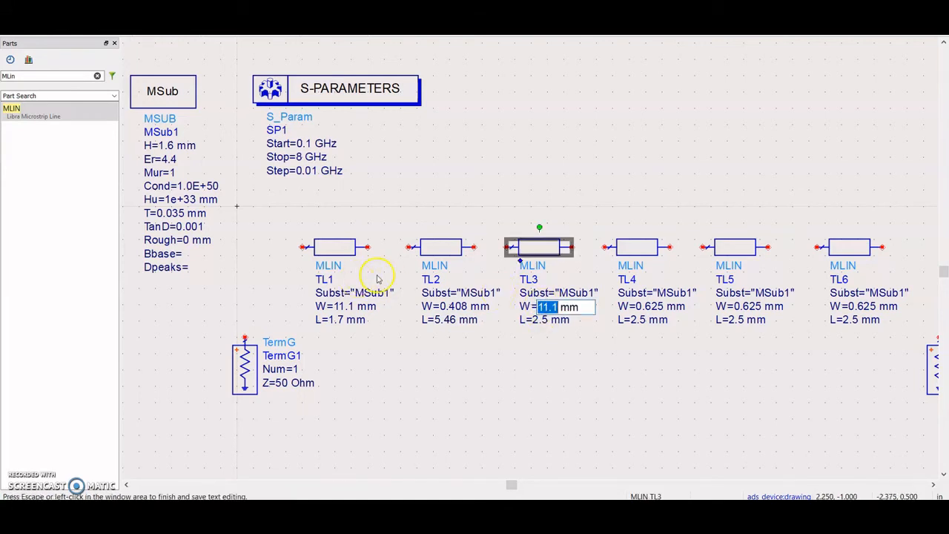
{"action": "left_click", "coordinate": [741, 305]}
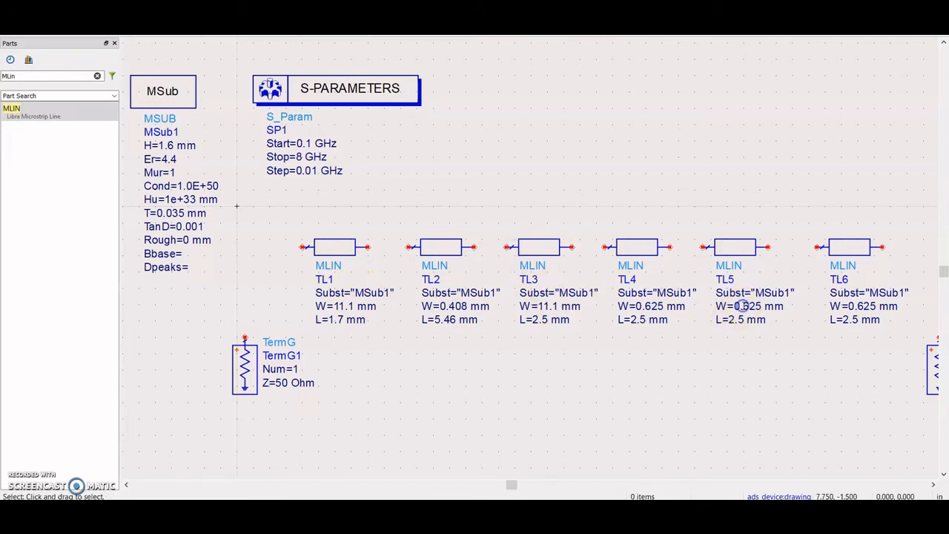
{"action": "left_click", "coordinate": [742, 306]}
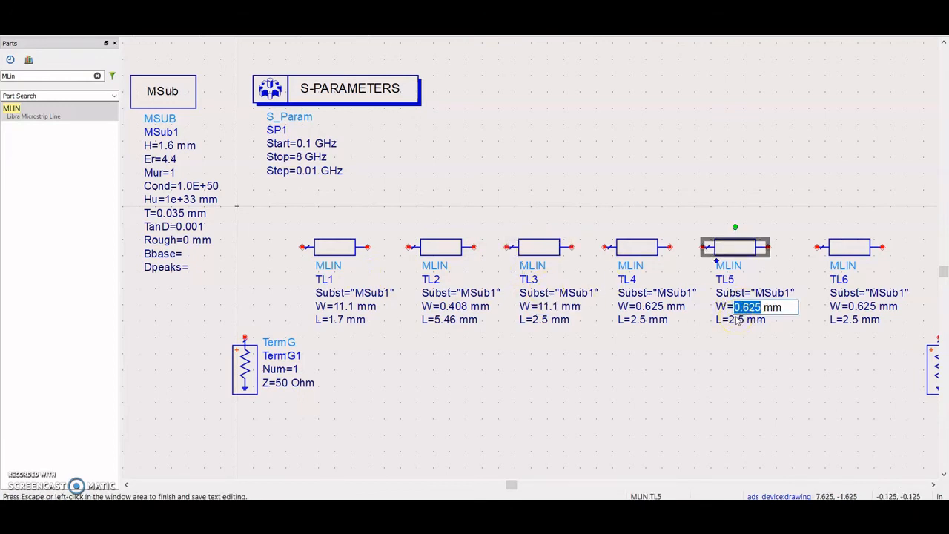
{"action": "type", "text": "11.1"}
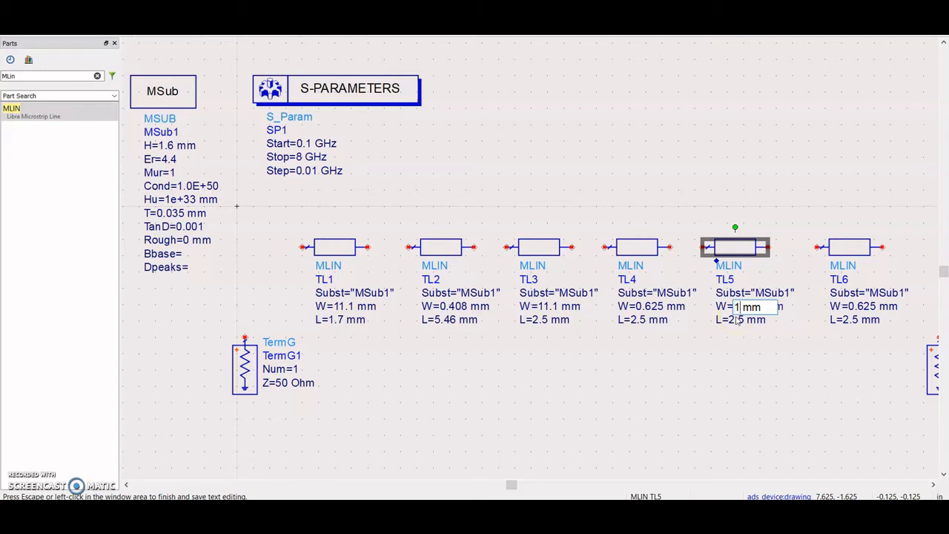
{"action": "left_click", "coordinate": [728, 323]}
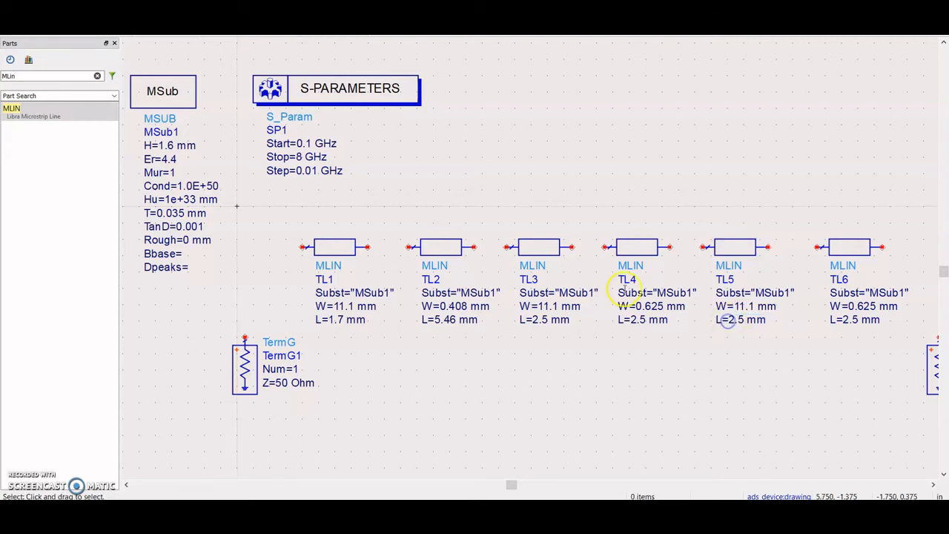
Set the width W of microstrip lines TL4 and TL6 to 0.408 mm
{"action": "left_click", "coordinate": [627, 314]}
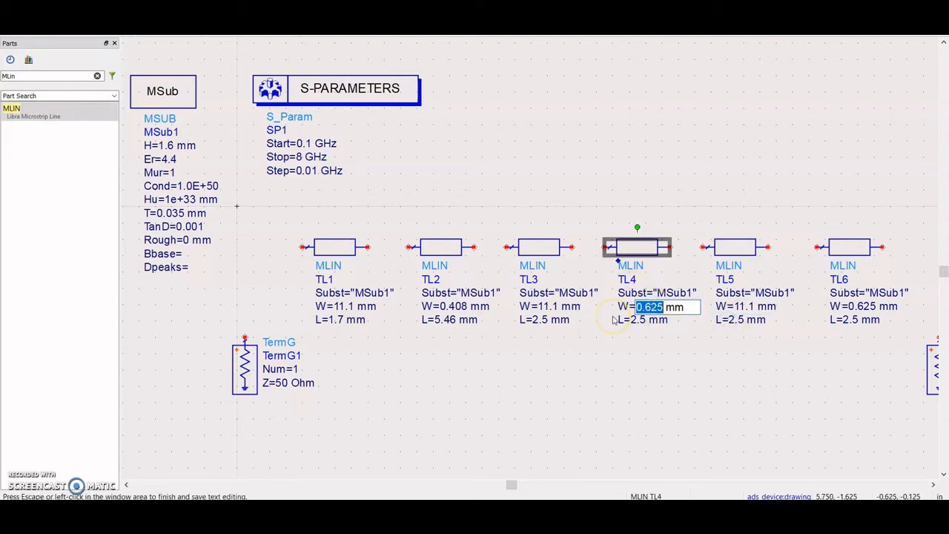
{"action": "type", "text": "0.408"}
{"action": "left_click", "coordinate": [739, 357]}
{"action": "double_click", "coordinate": [864, 307]}
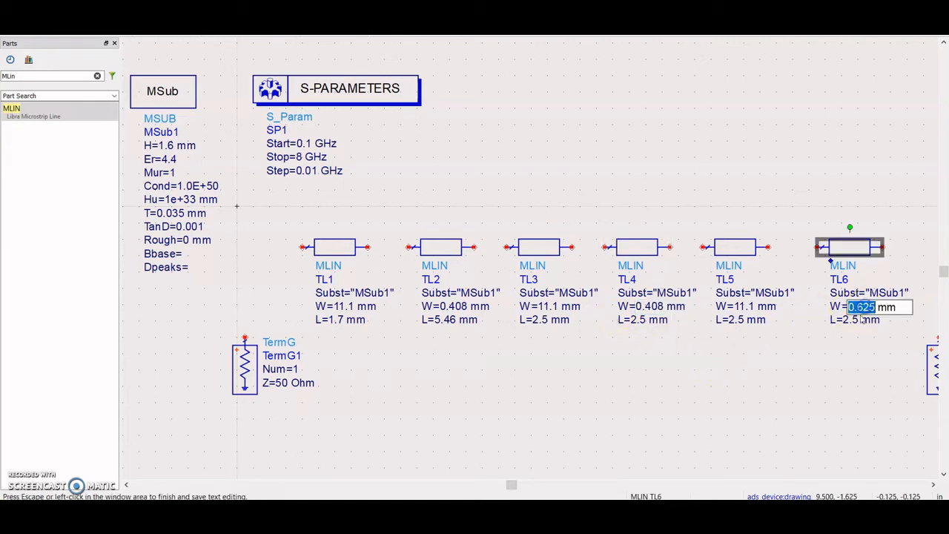
{"action": "key", "text": "BackSpace"}
{"action": "type", "text": "0.408"}
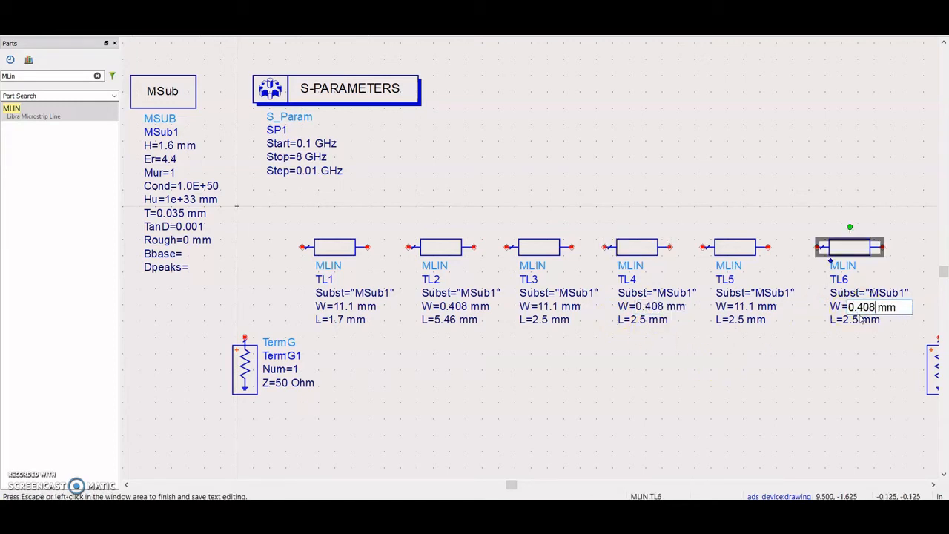
{"action": "left_click", "coordinate": [589, 346]}
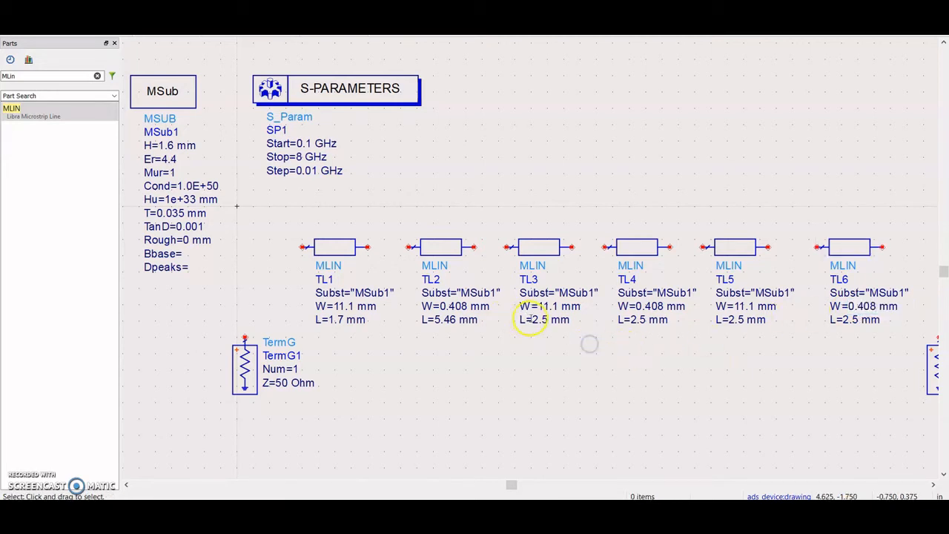
Set the length L of microstrip line TL3 to 6.36 mm and of TL4 to 7.46 mm
{"action": "double_click", "coordinate": [539, 321]}
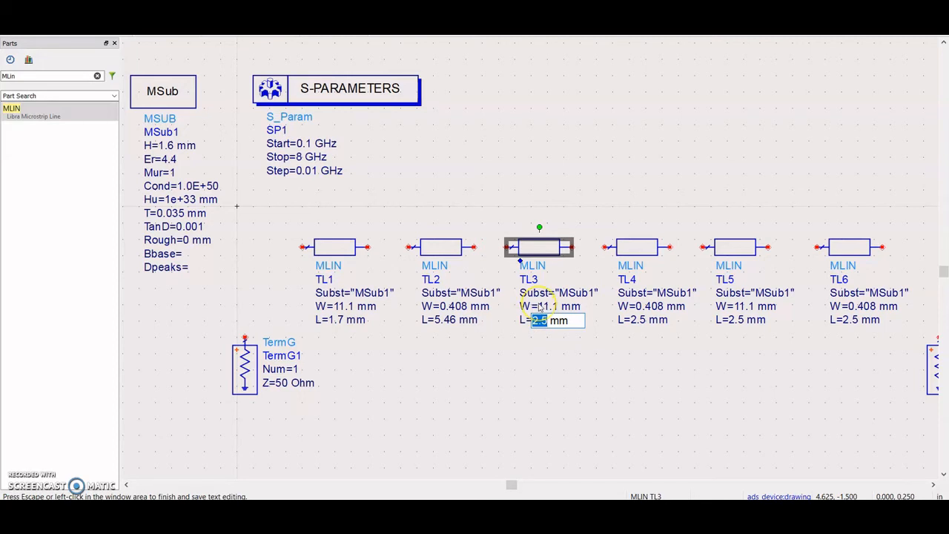
{"action": "type", "text": "6.36"}
{"action": "left_click", "coordinate": [636, 320]}
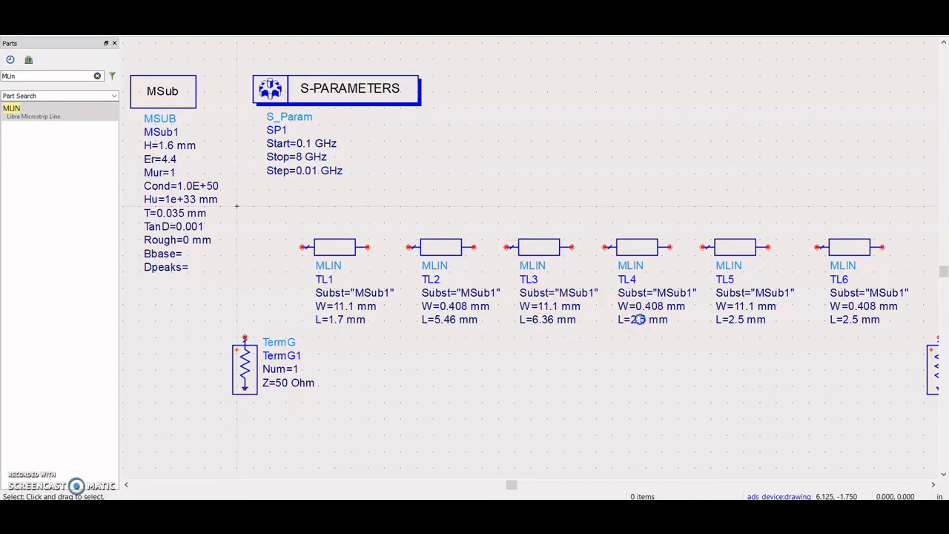
{"action": "left_click", "coordinate": [638, 319]}
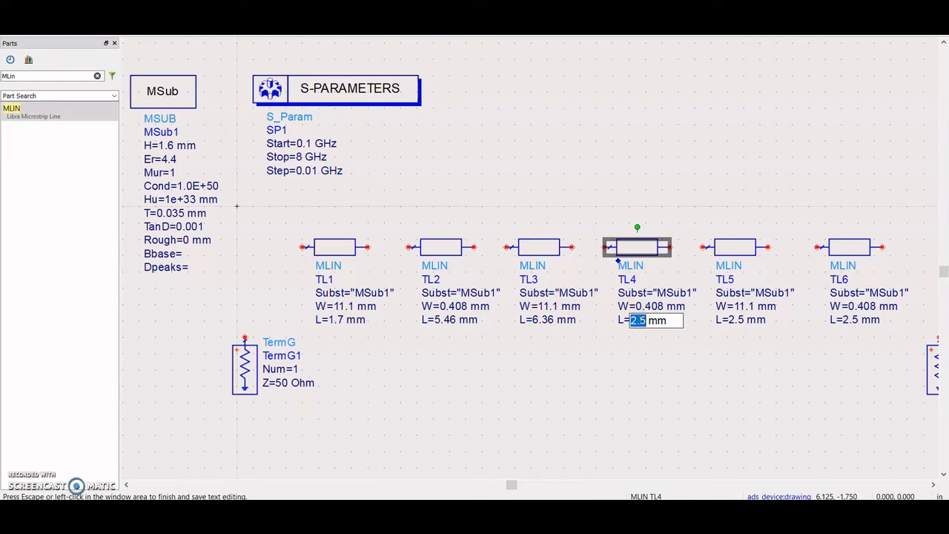
{"action": "type", "text": "7.46"}
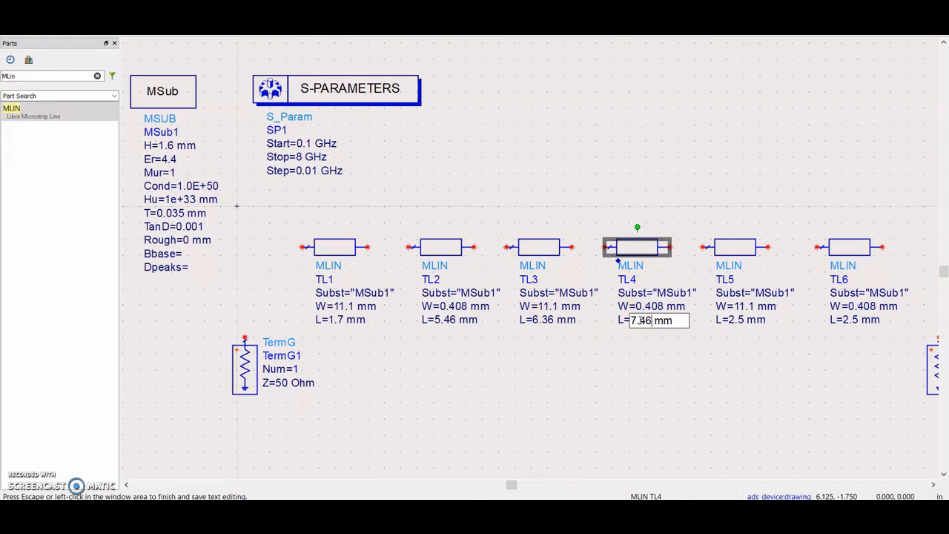
Set the length L of microstrip line TL5 to 4.66 mm and of TL6 to 1.99 mm
{"action": "left_click", "coordinate": [732, 319]}
{"action": "left_click", "coordinate": [736, 320]}
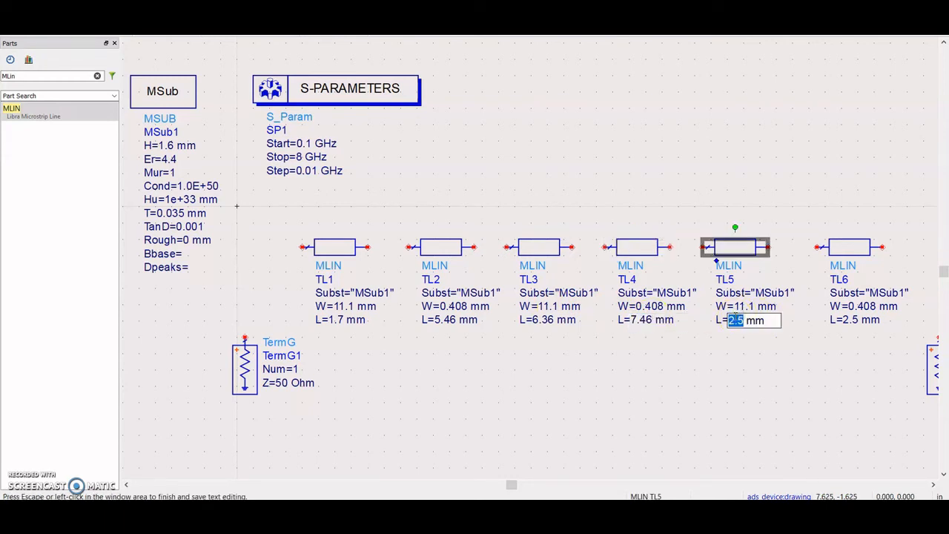
{"action": "type", "text": "4.66"}
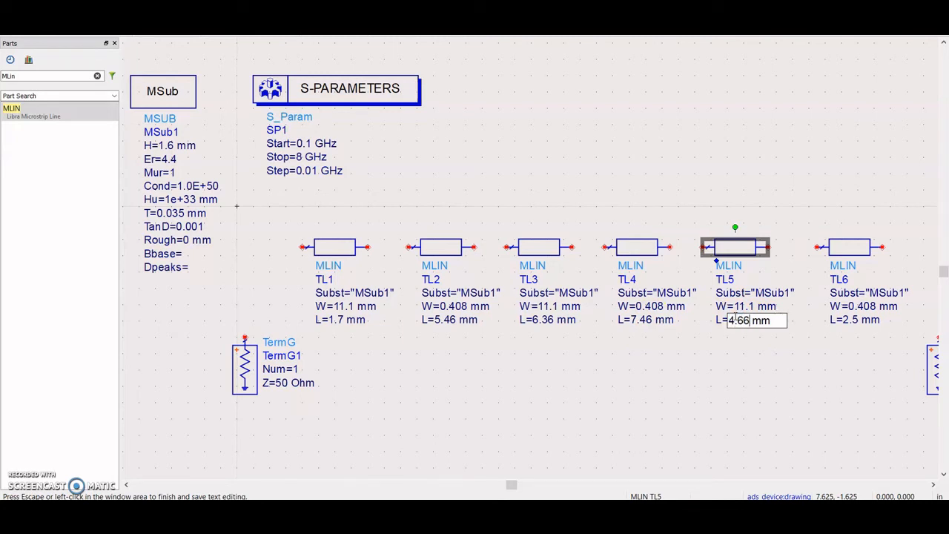
{"action": "left_click", "coordinate": [845, 320]}
{"action": "left_click", "coordinate": [850, 319]}
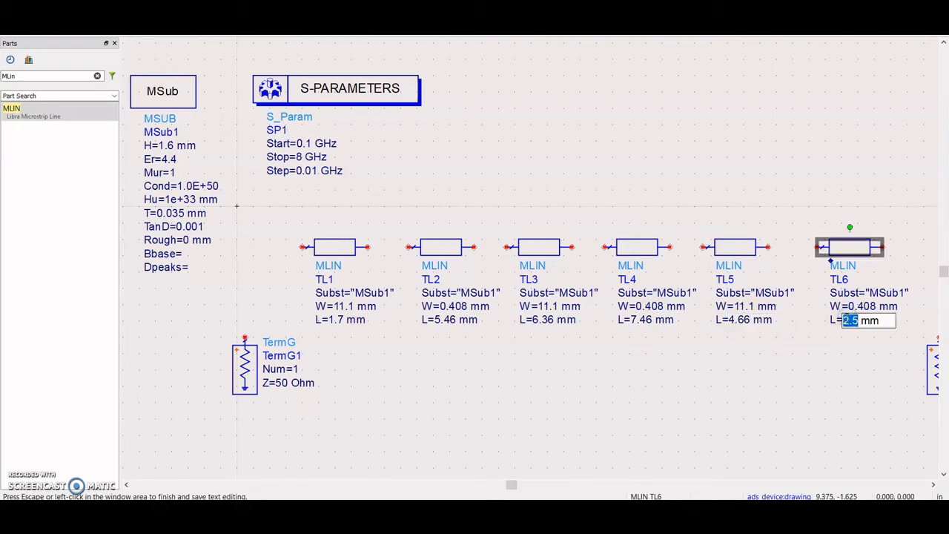
{"action": "type", "text": "1.99"}
{"action": "left_click", "coordinate": [782, 371]}
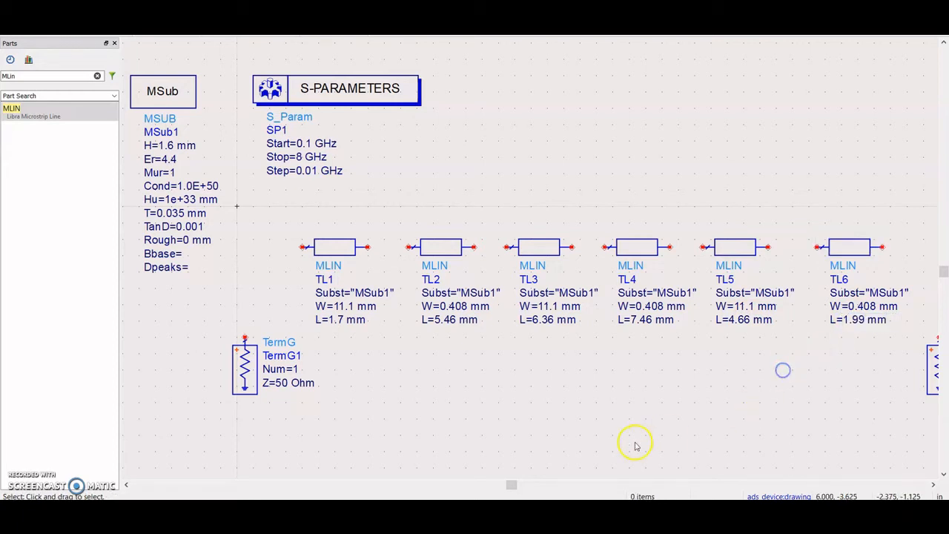
Wire TermG1 to the input of TL1 and connect TL1, TL2 and TL3 in series
{"action": "left_click_drag", "start_coordinate": [512, 486], "coordinate": [539, 486]}
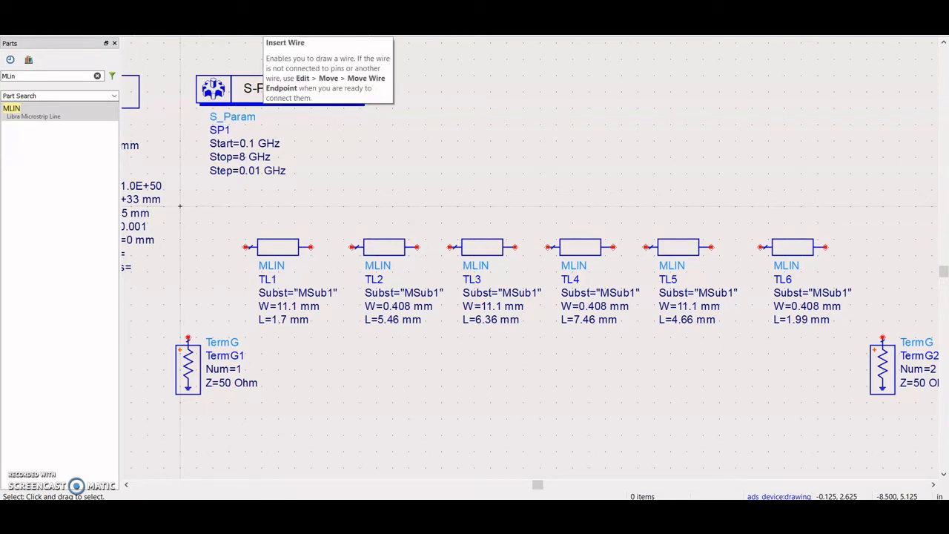
{"action": "left_click", "coordinate": [263, 24]}
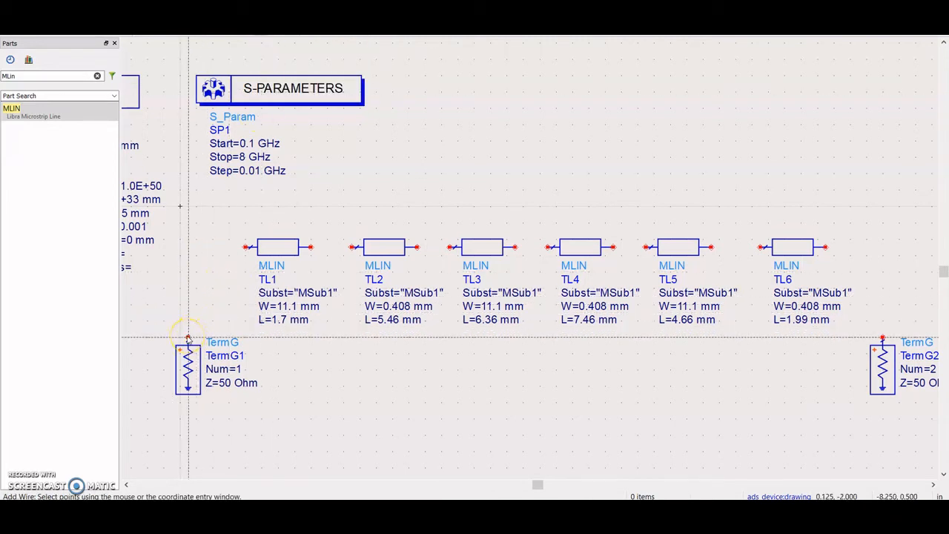
{"action": "left_click", "coordinate": [246, 247]}
{"action": "left_click", "coordinate": [309, 248]}
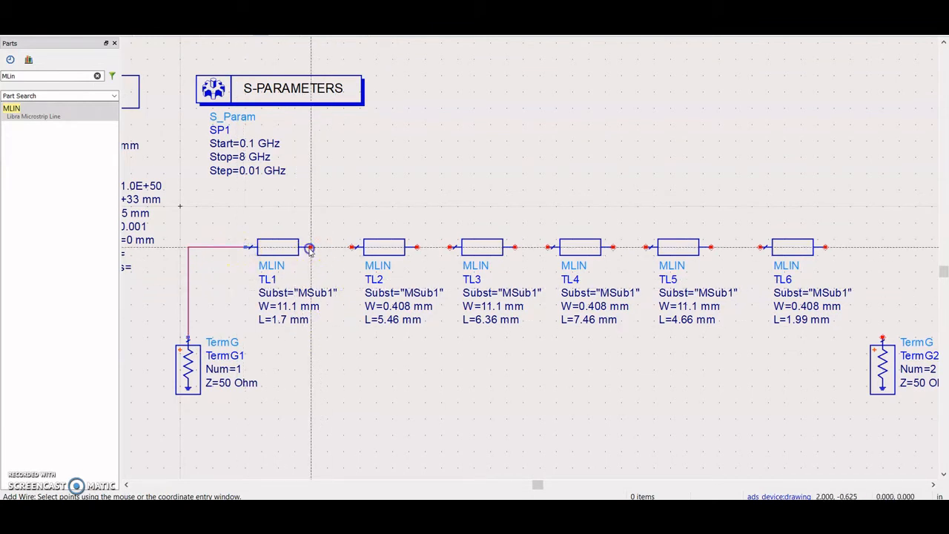
{"action": "left_click", "coordinate": [353, 248]}
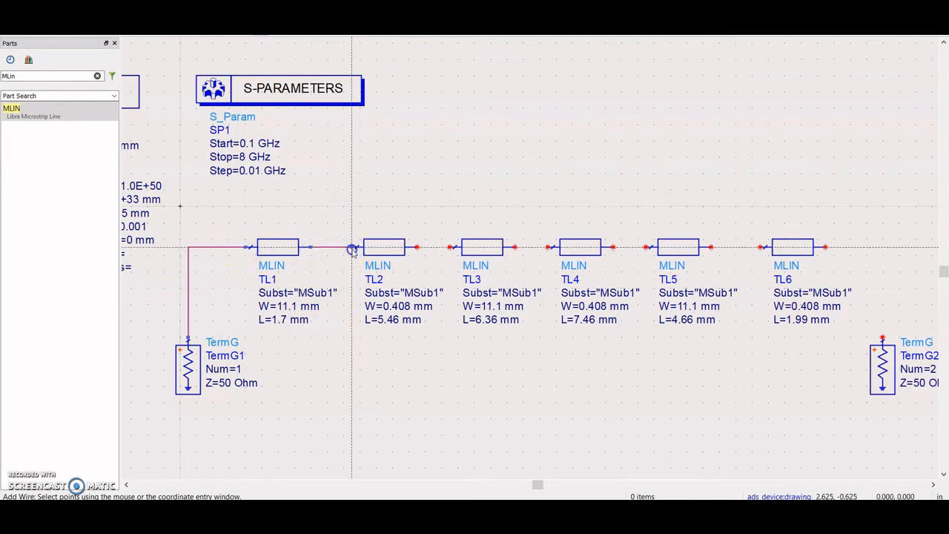
{"action": "left_click", "coordinate": [417, 248]}
{"action": "left_click", "coordinate": [450, 248]}
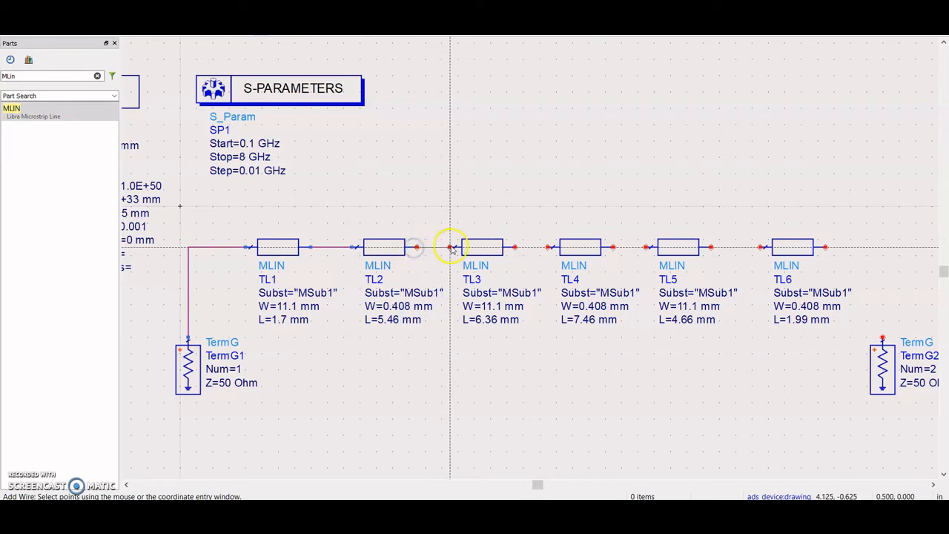
Wire TL3, TL4, TL5 and TL6 in series and connect TL6's output to TermG2
{"action": "left_click", "coordinate": [515, 248]}
{"action": "left_click", "coordinate": [548, 248]}
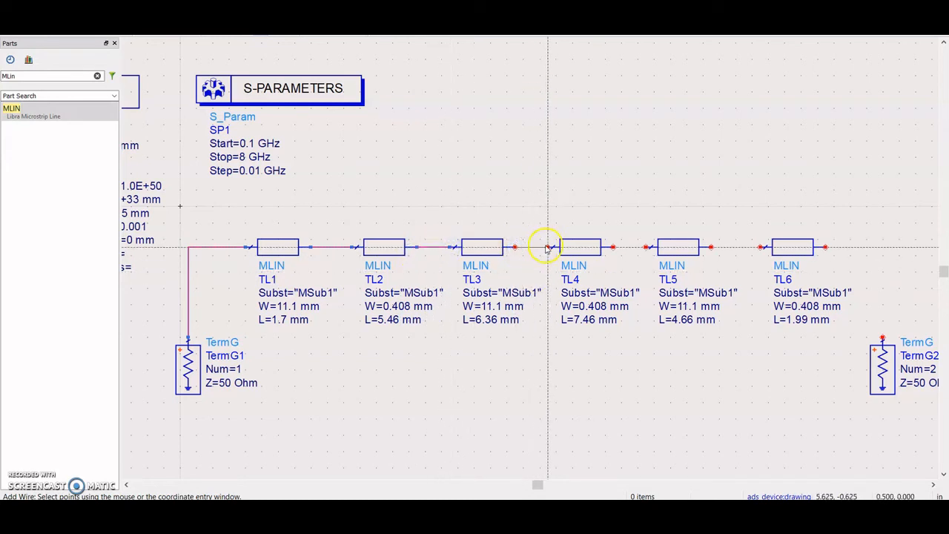
{"action": "left_click", "coordinate": [612, 247]}
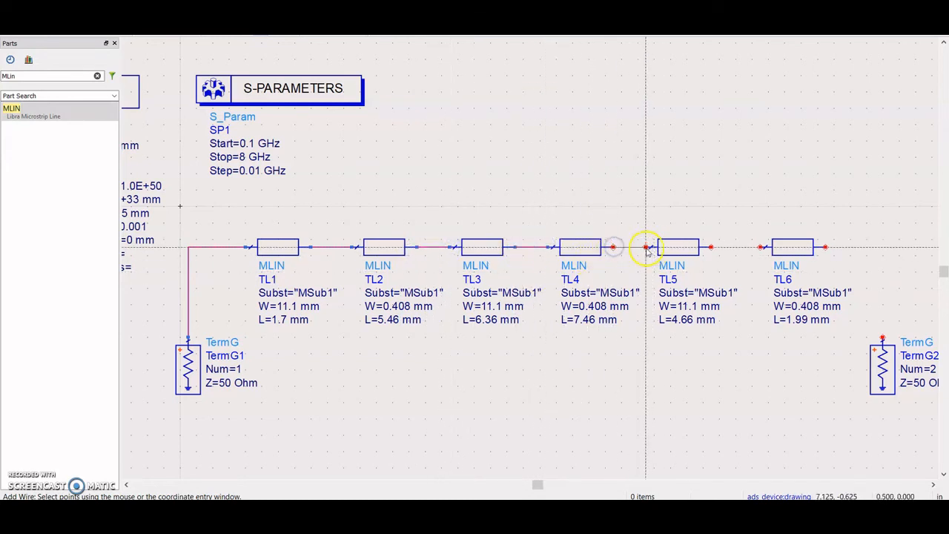
{"action": "left_click", "coordinate": [646, 248]}
{"action": "left_click", "coordinate": [711, 248]}
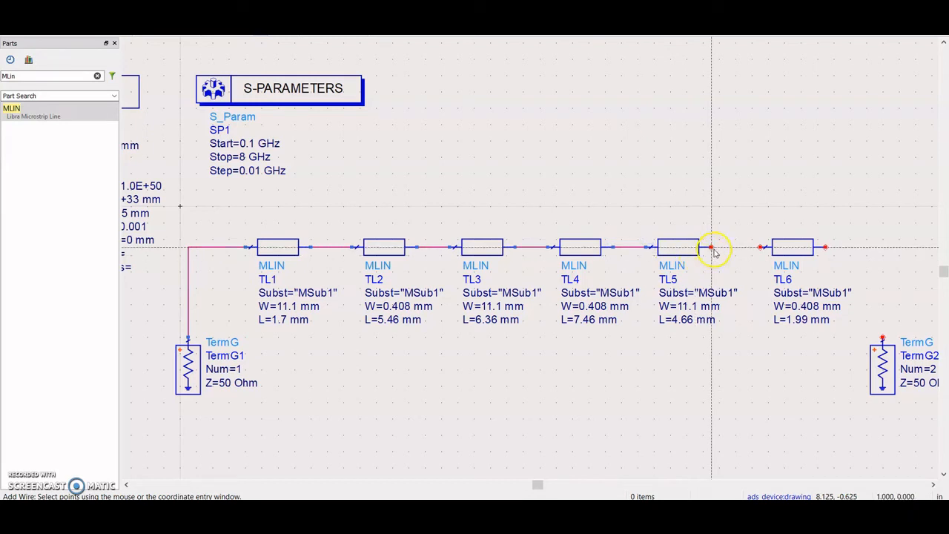
{"action": "left_click", "coordinate": [761, 248]}
{"action": "left_click", "coordinate": [825, 248]}
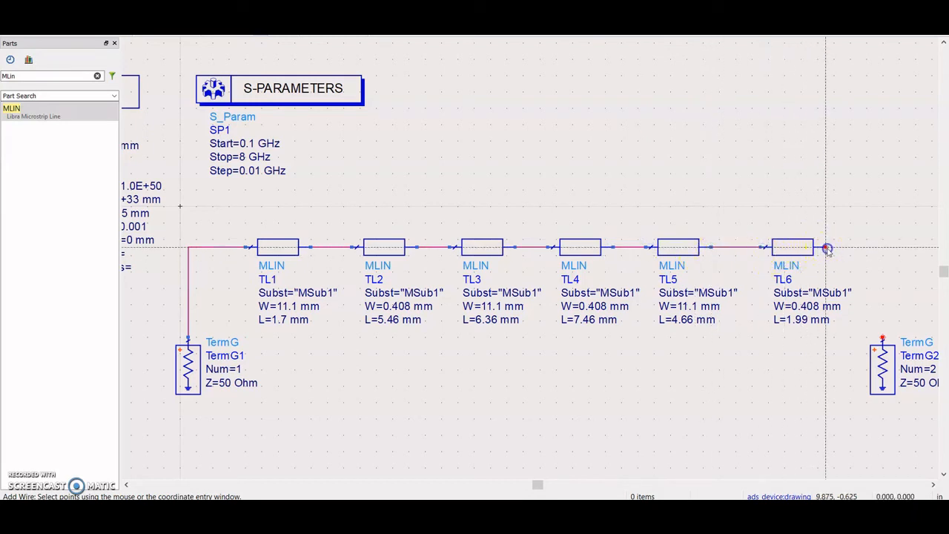
{"action": "left_click", "coordinate": [883, 338]}
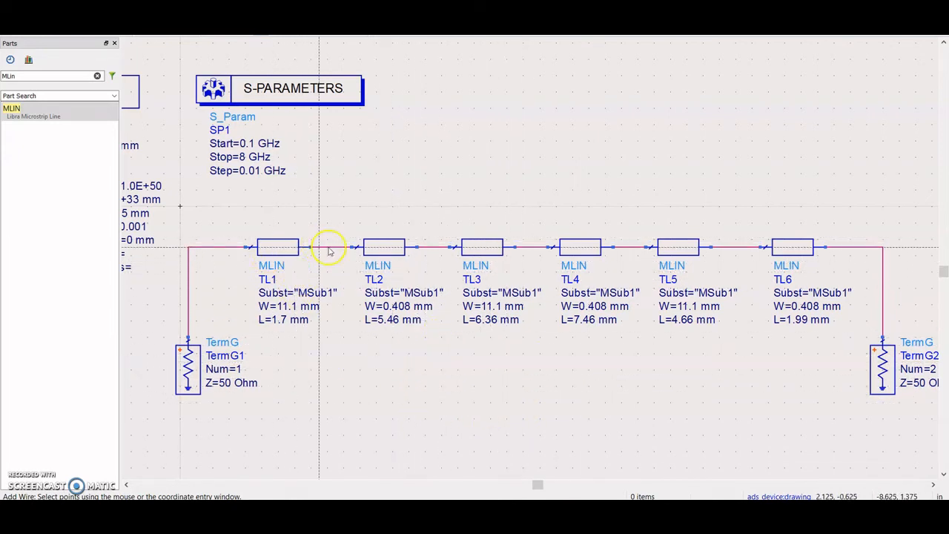
{"action": "key", "text": "Escape"}
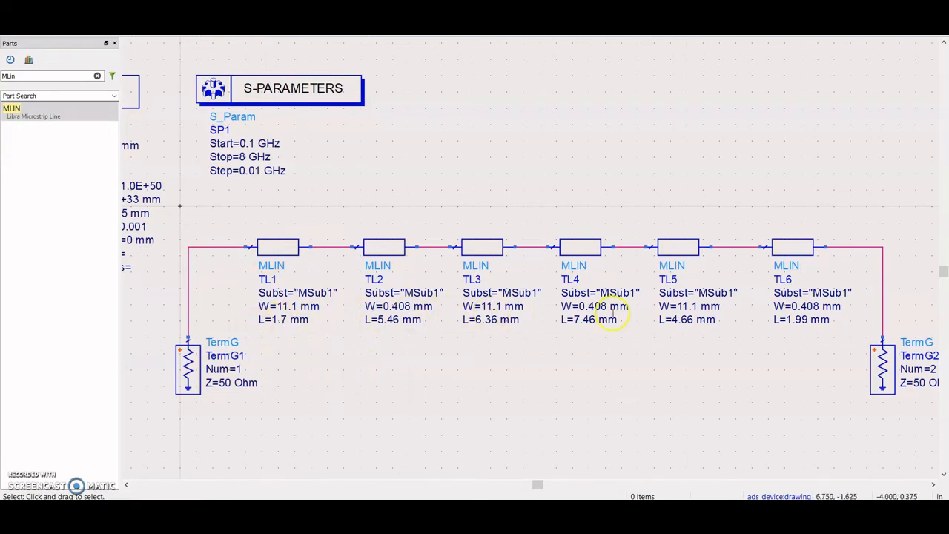
{"action": "scroll", "coordinate": [504, 296], "scroll_direction": "down", "scroll_amount": 1}
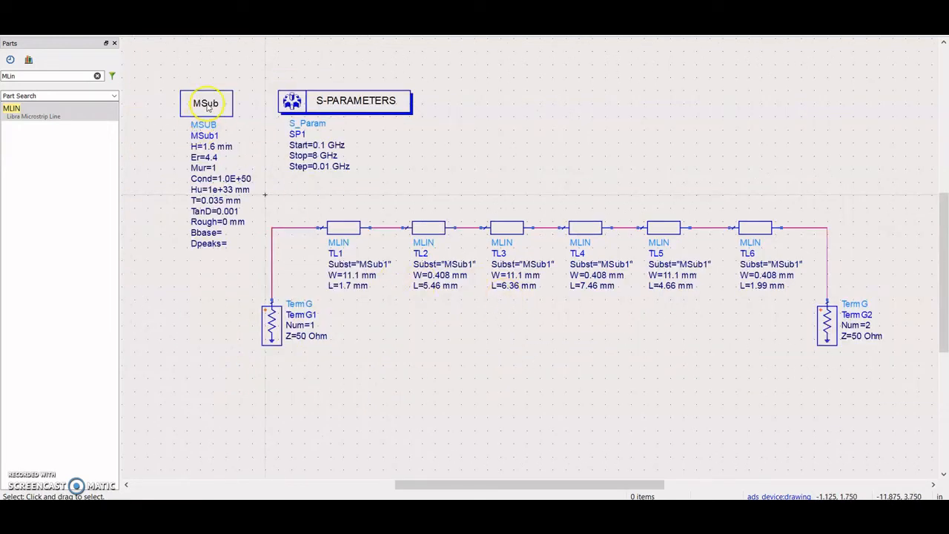
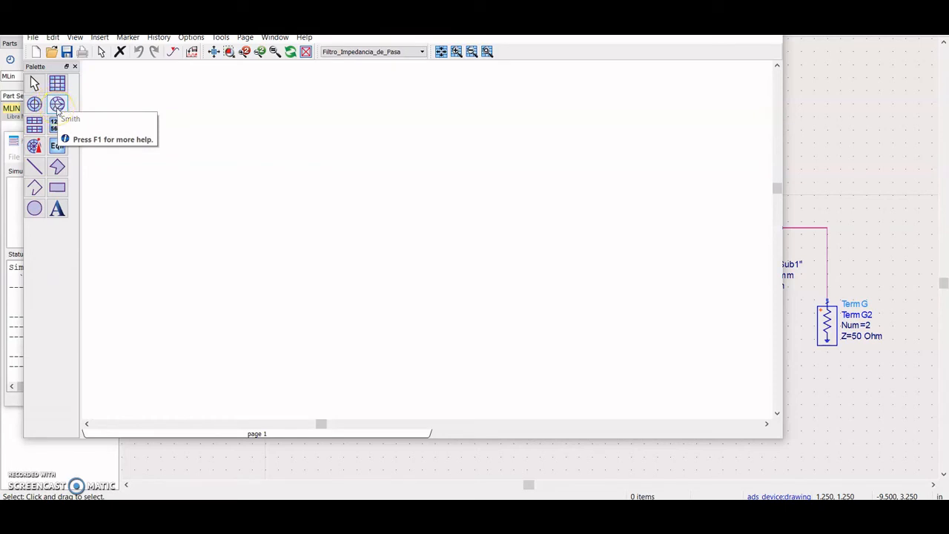
Insert a rectangular plot near the page's upper-left corner showing S(2,1) in dB from the Filtro_Impedancia_de_Pasa dataset
{"action": "left_click", "coordinate": [57, 84]}
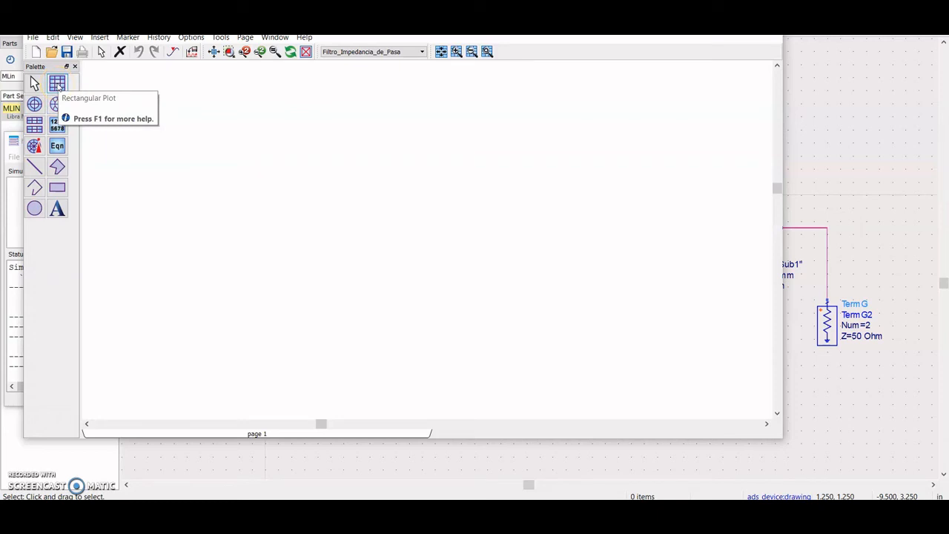
{"action": "left_click", "coordinate": [178, 110]}
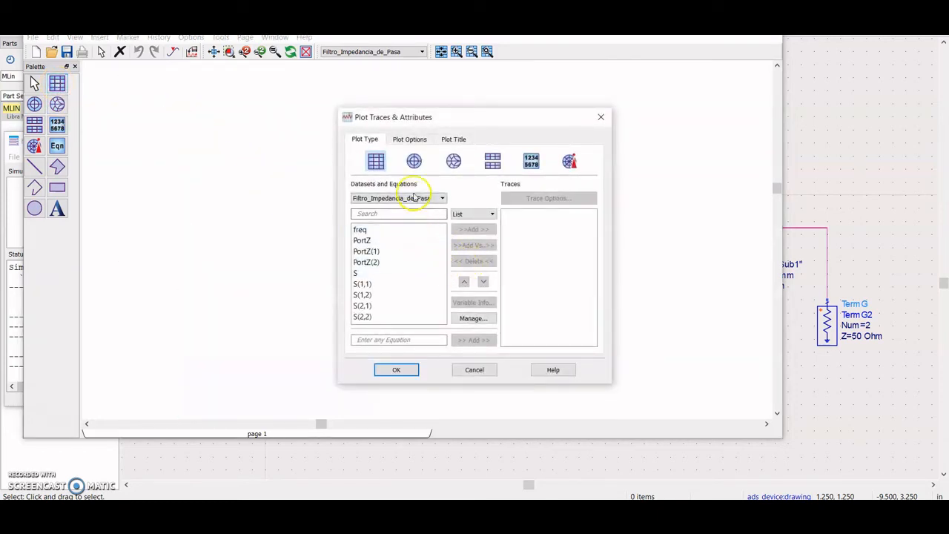
{"action": "left_click", "coordinate": [376, 295]}
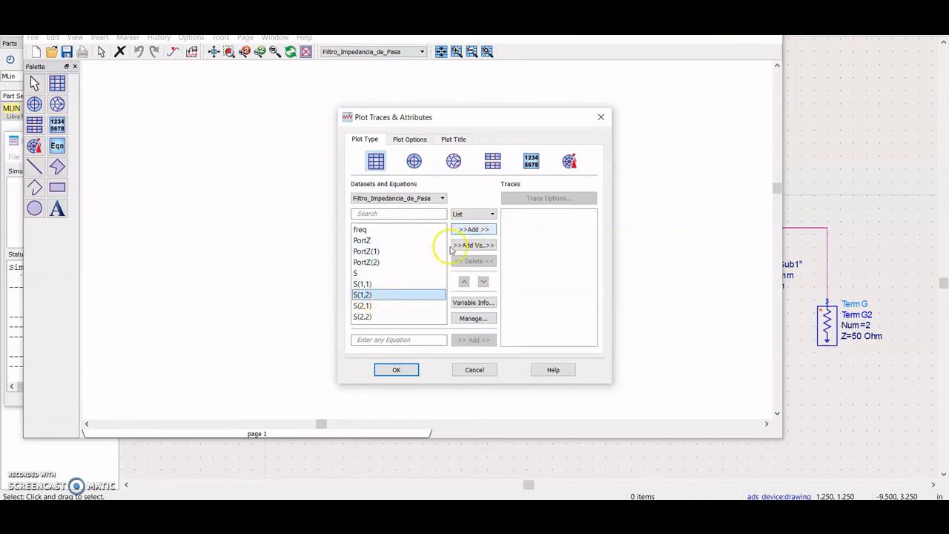
{"action": "left_click", "coordinate": [375, 306]}
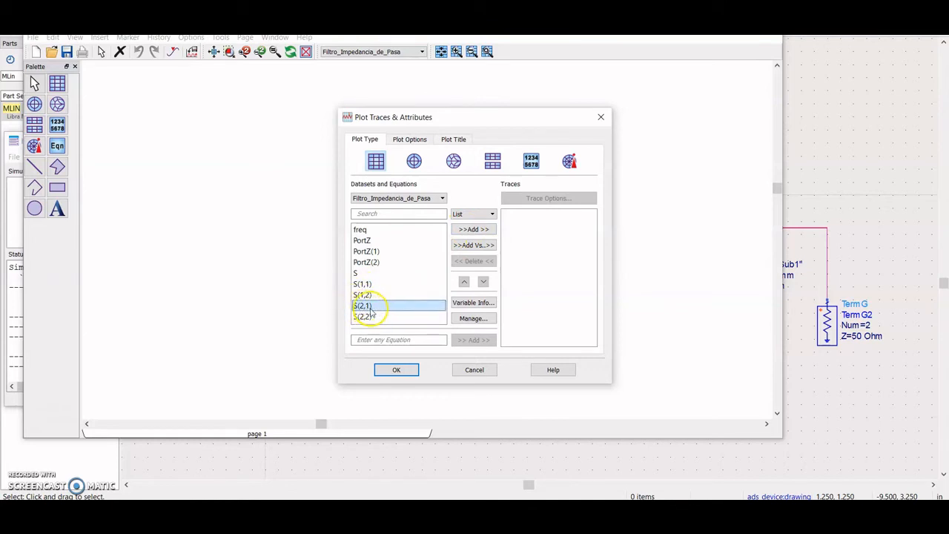
{"action": "left_click", "coordinate": [470, 230]}
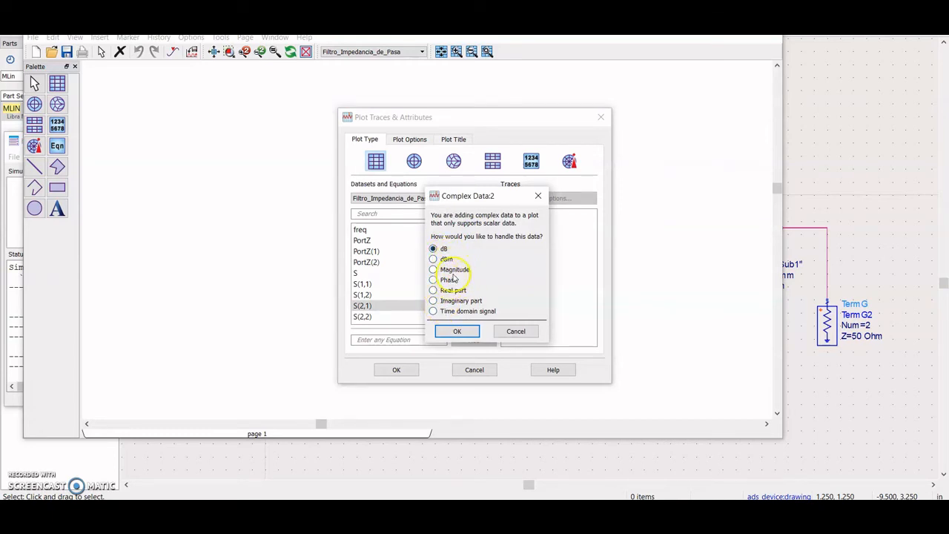
{"action": "left_click", "coordinate": [456, 330]}
{"action": "left_click", "coordinate": [398, 371]}
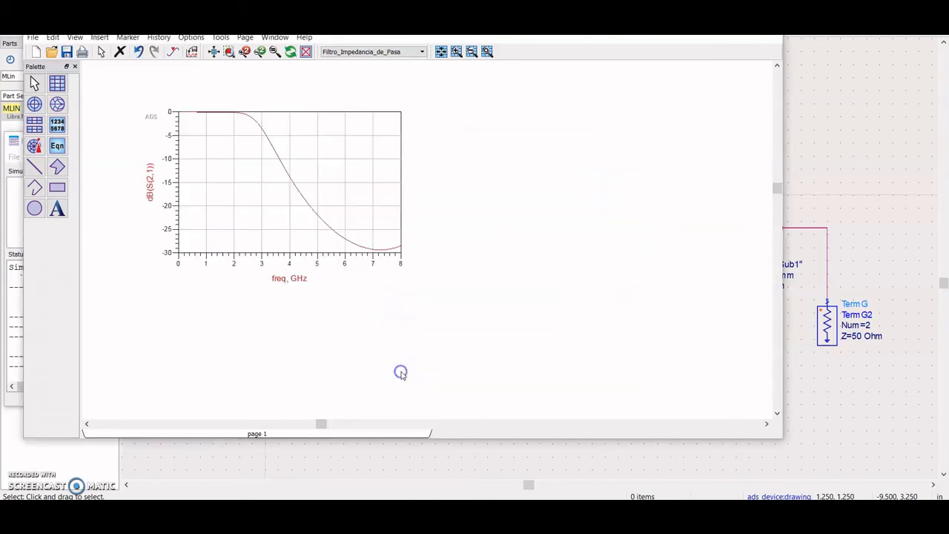
Maximize the data display window and enlarge the dB(S(2,1)) plot to fill most of the page
{"action": "left_click", "coordinate": [399, 255]}
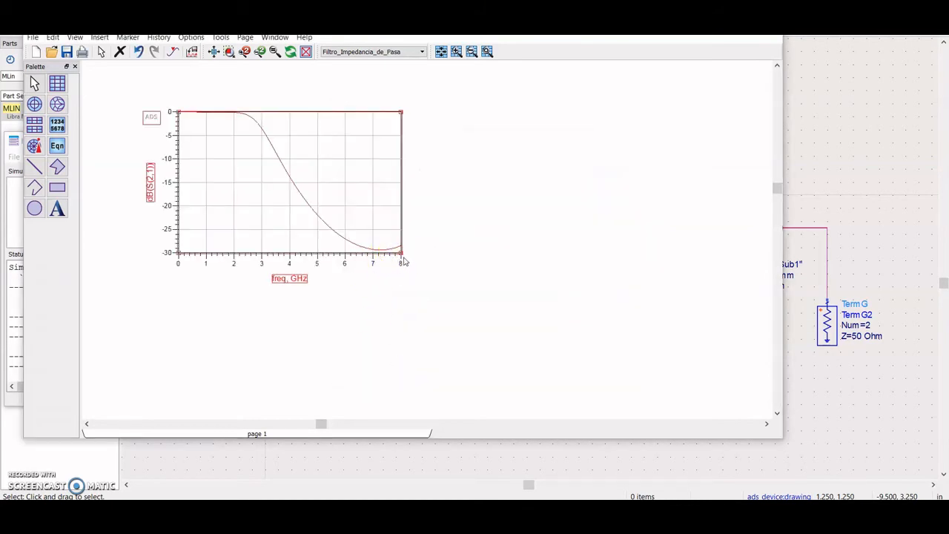
{"action": "mouse_move", "coordinate": [400, 255]}
{"action": "left_mouse_down"}
{"action": "mouse_move", "coordinate": [469, 301]}
{"action": "mouse_move", "coordinate": [416, 249]}
{"action": "left_mouse_up"}
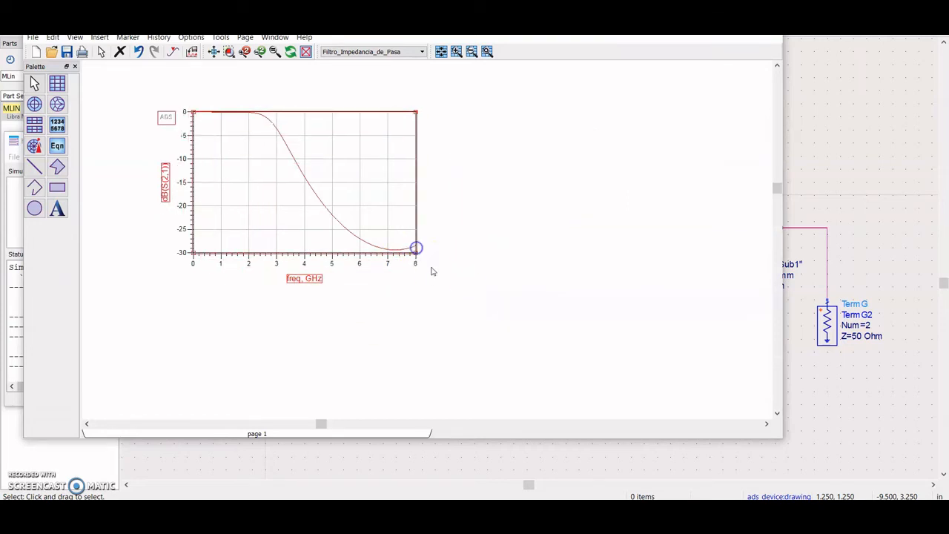
{"action": "left_click", "coordinate": [440, 281]}
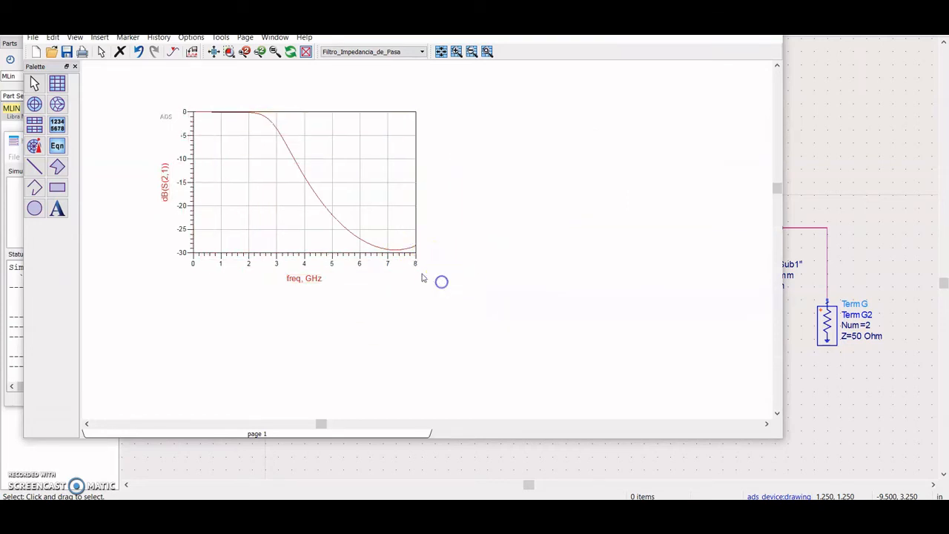
{"action": "left_click", "coordinate": [407, 232]}
{"action": "left_click_drag", "start_coordinate": [416, 110], "coordinate": [441, 106]}
{"action": "left_click", "coordinate": [375, 126]}
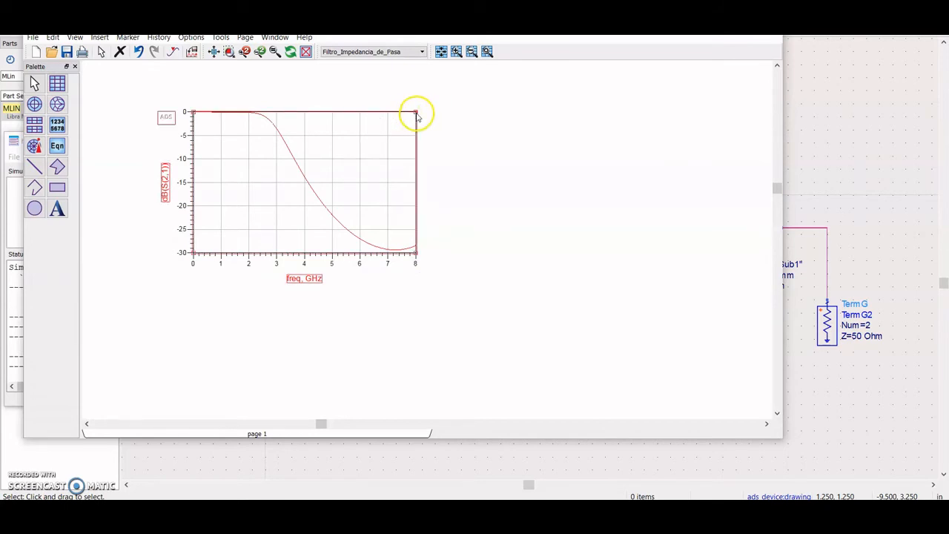
{"action": "left_click", "coordinate": [734, 25]}
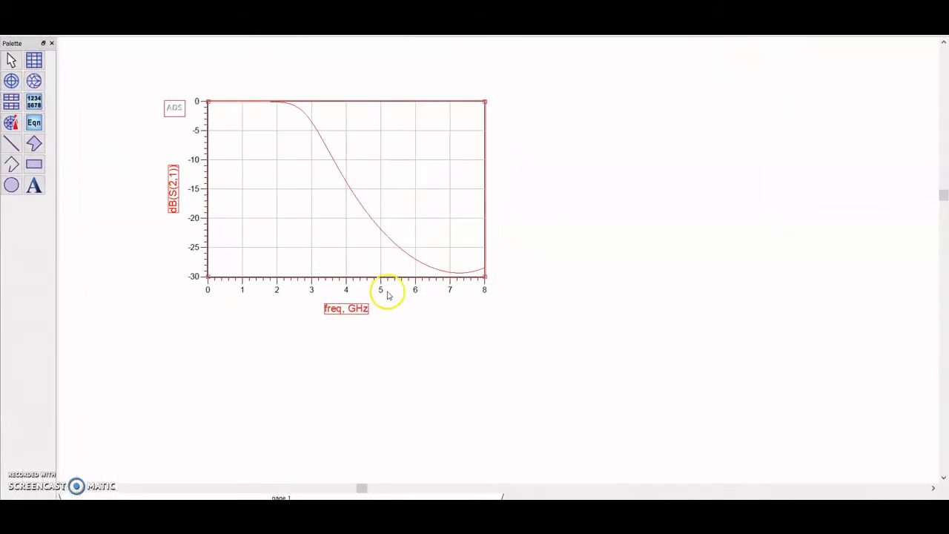
{"action": "right_click", "coordinate": [393, 273]}
{"action": "left_click", "coordinate": [330, 253]}
{"action": "left_click", "coordinate": [250, 336]}
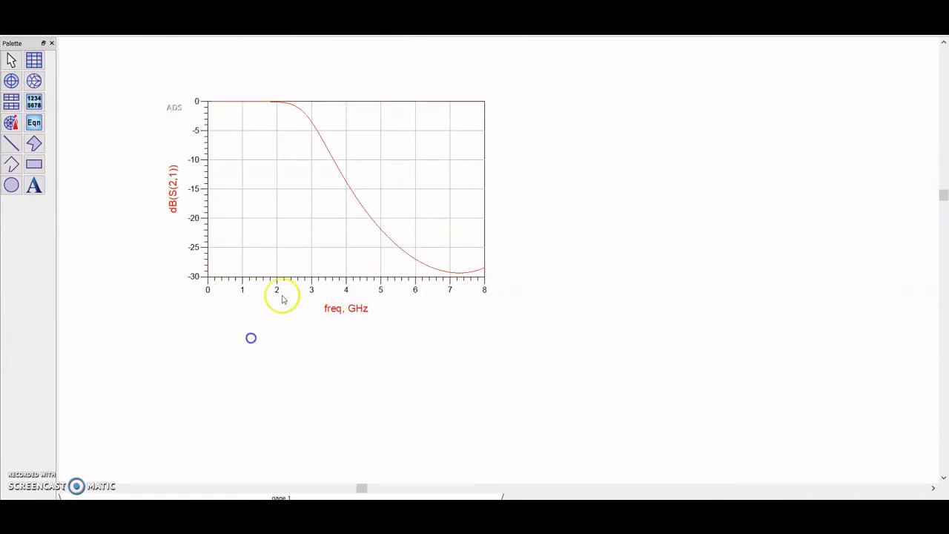
{"action": "left_click", "coordinate": [309, 253]}
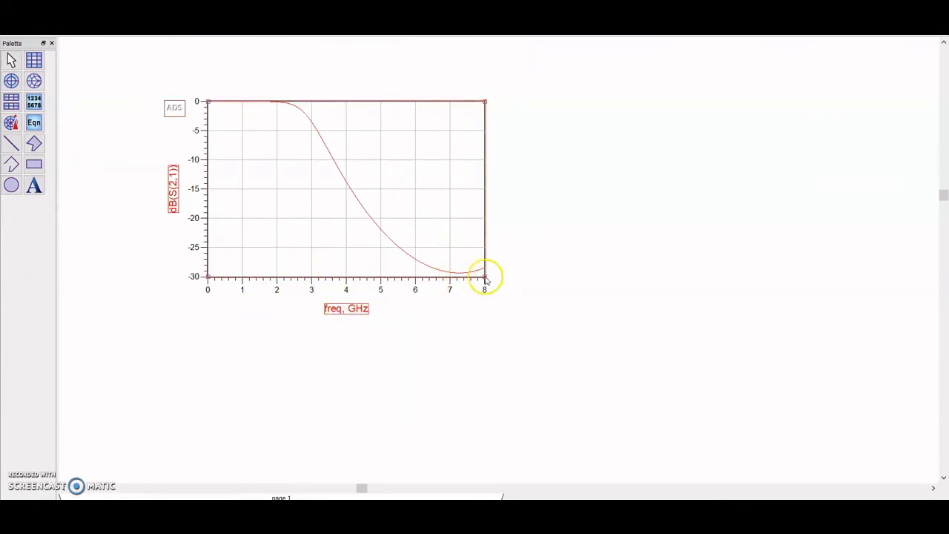
{"action": "left_click_drag", "start_coordinate": [485, 277], "coordinate": [826, 434]}
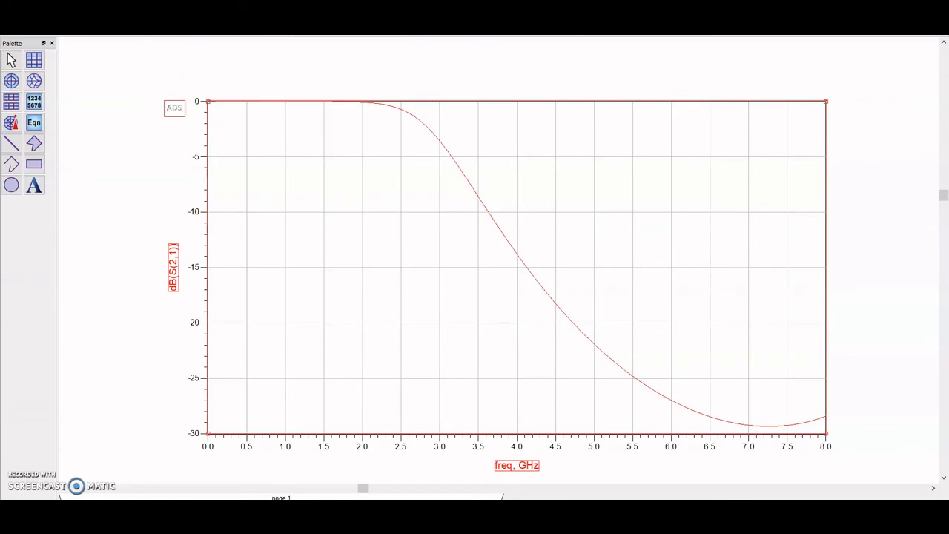
Place a marker on the dB(S(2,1)) trace at about 2.98 GHz
{"action": "left_click", "coordinate": [156, 35]}
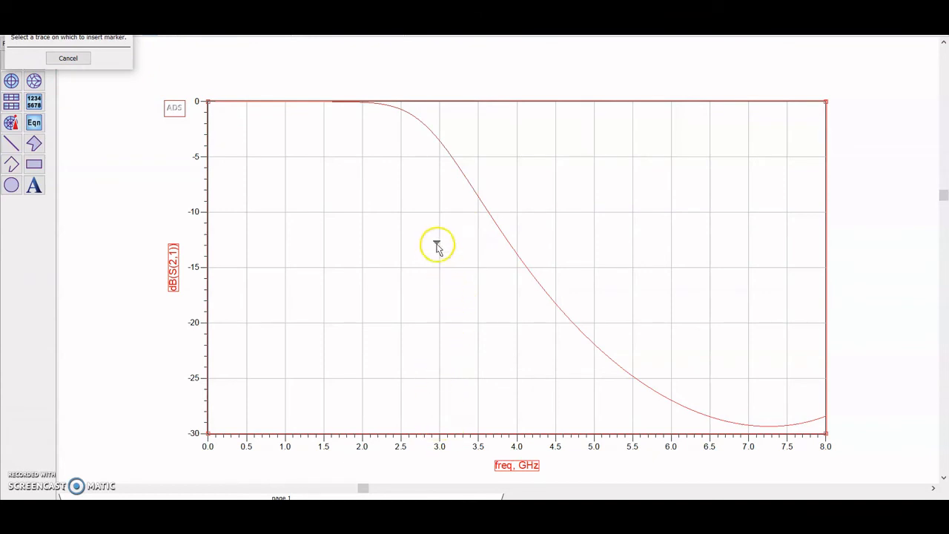
{"action": "left_click", "coordinate": [440, 143]}
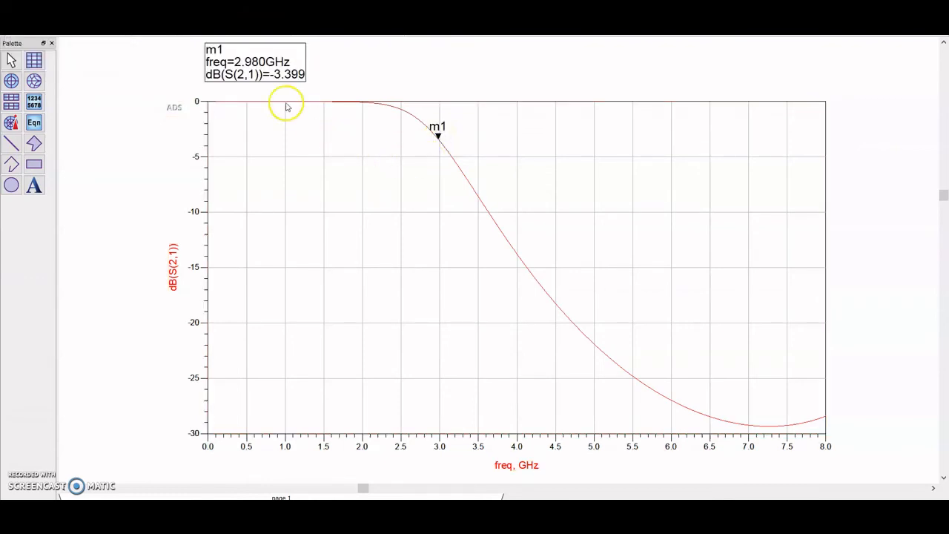
{"action": "left_click", "coordinate": [274, 66]}
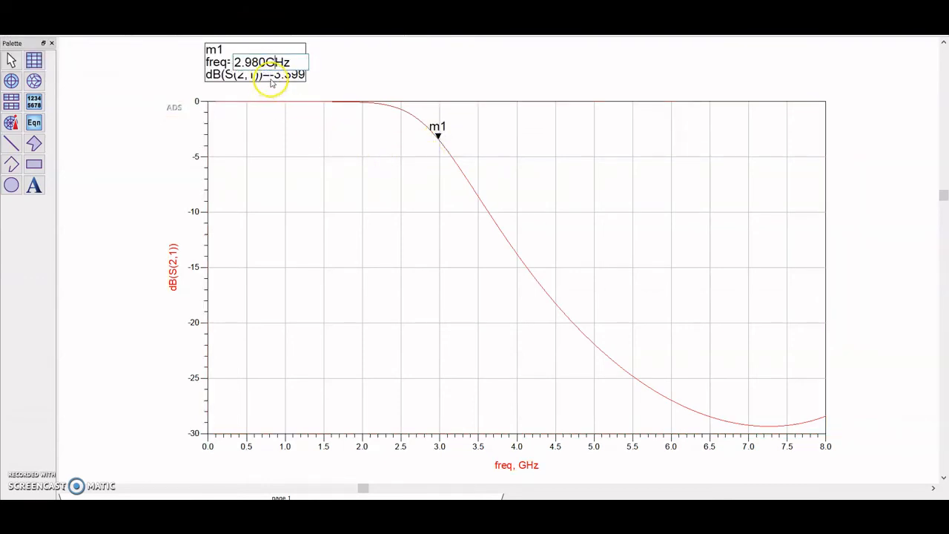
{"action": "left_click", "coordinate": [338, 64]}
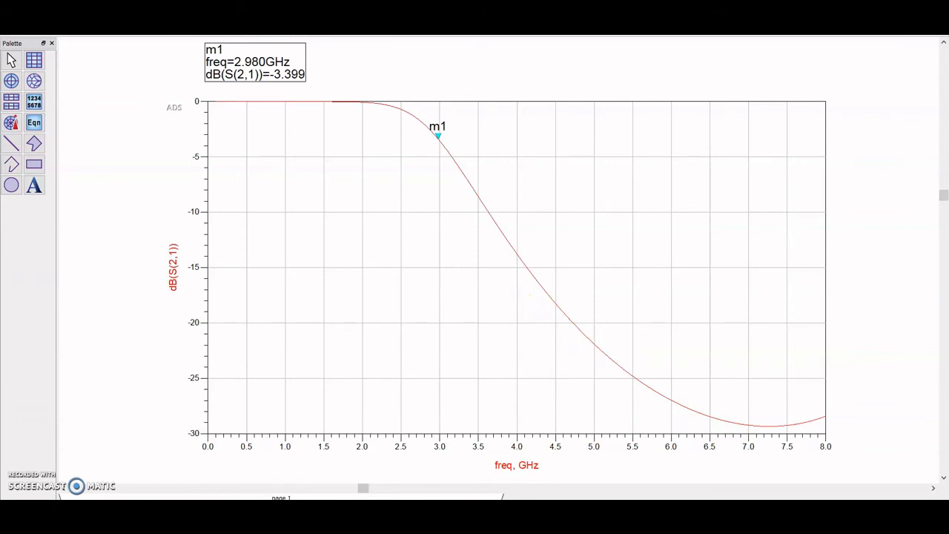
Return to the filter schematic, search the parts for Var and place a VAR variables component beside the S-parameters controller
{"action": "mouse_move", "coordinate": [366, 482]}
{"action": "left_click", "coordinate": [426, 457]}
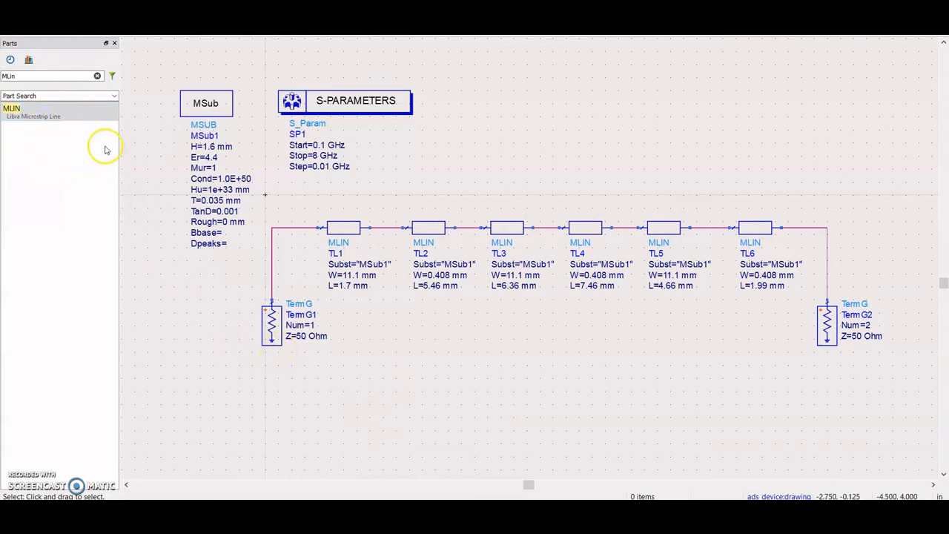
{"action": "left_click", "coordinate": [97, 76]}
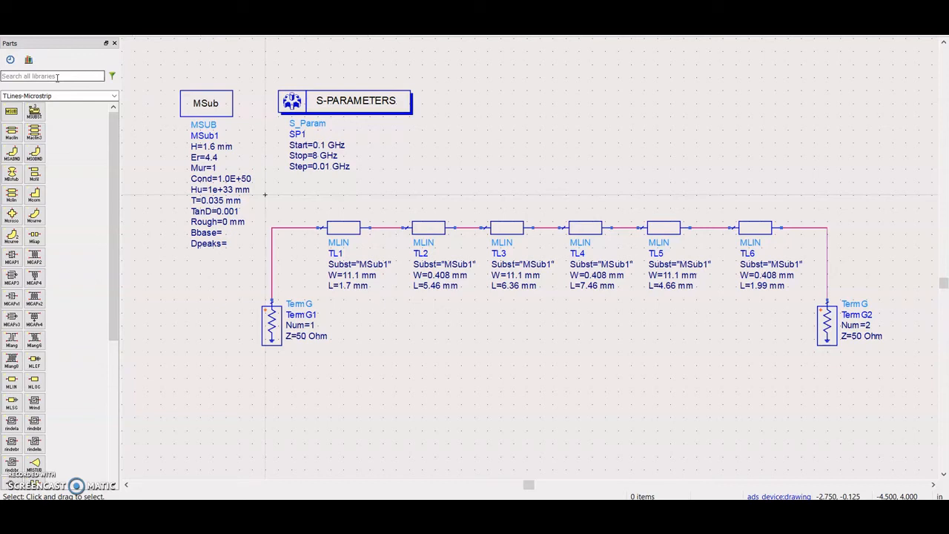
{"action": "type", "text": "Var"}
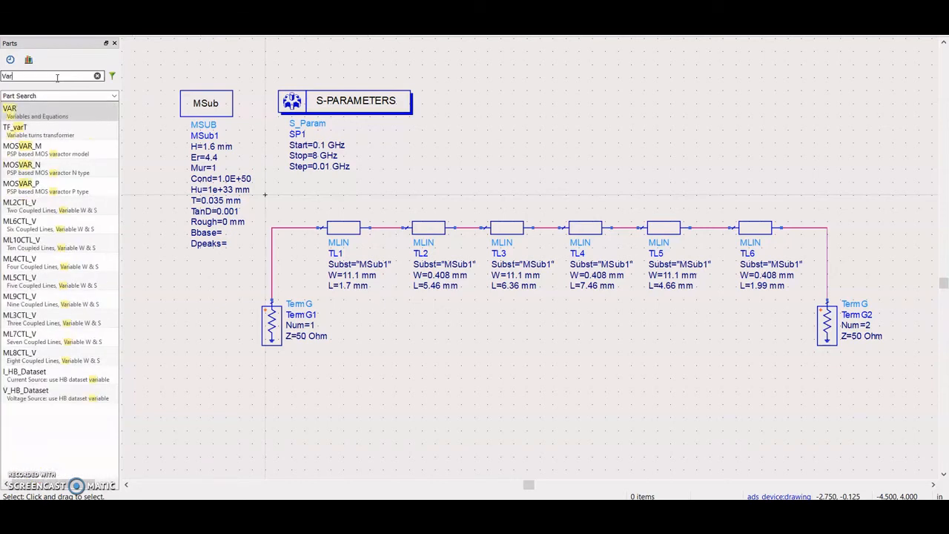
{"action": "left_click", "coordinate": [54, 108]}
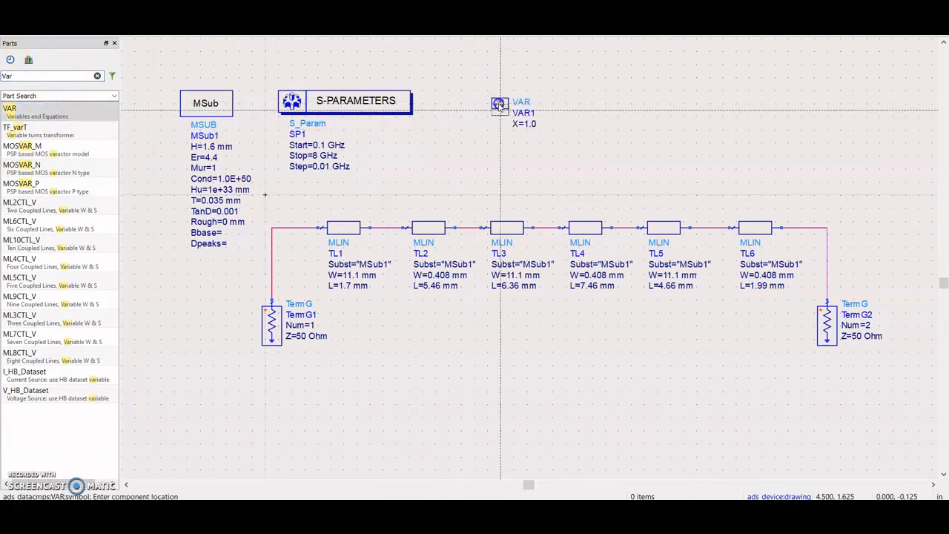
{"action": "left_click", "coordinate": [499, 104]}
{"action": "key", "text": "Escape"}
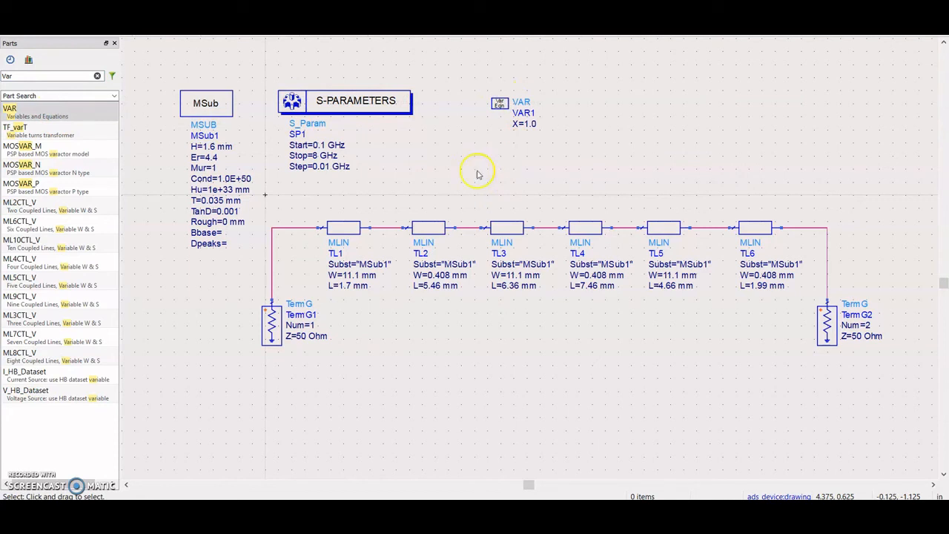
{"action": "left_click", "coordinate": [346, 277]}
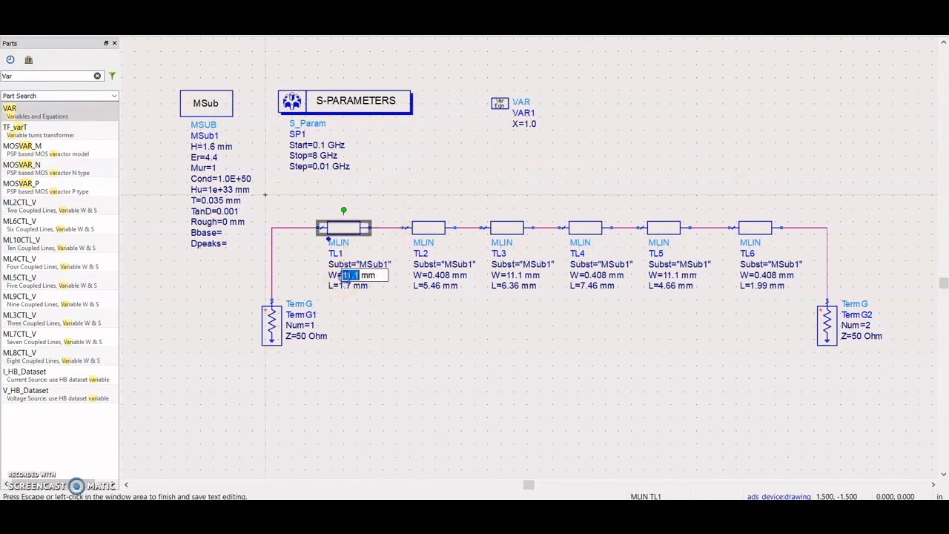
{"action": "left_click", "coordinate": [364, 312]}
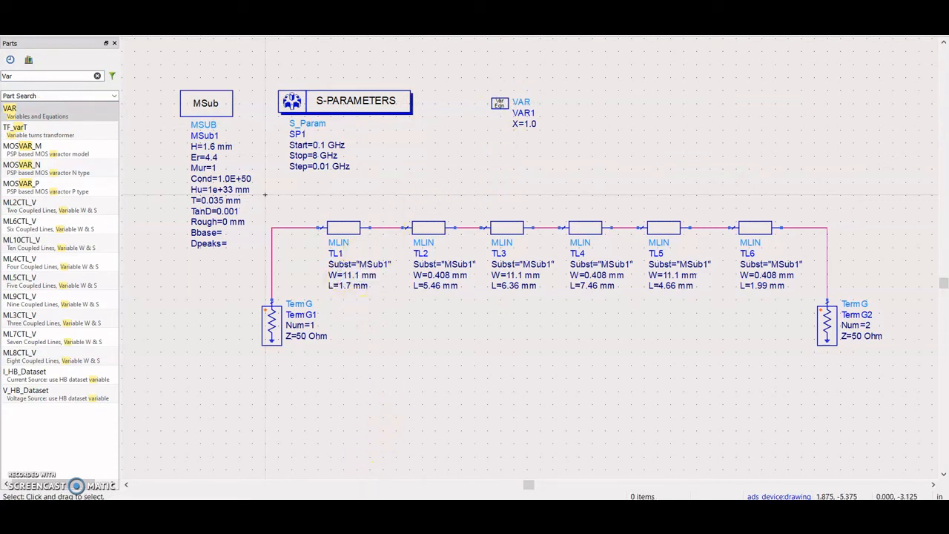
Switch to the OneNote notes and box the 11.1 mm widths of sections 1, 3 and 5 in blue ink
{"action": "left_click", "coordinate": [358, 510]}
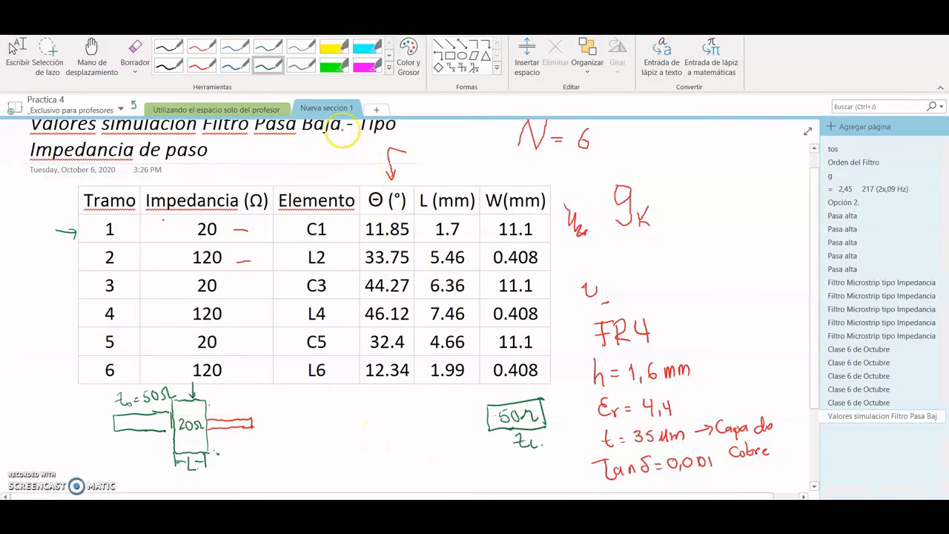
{"action": "left_click", "coordinate": [234, 67]}
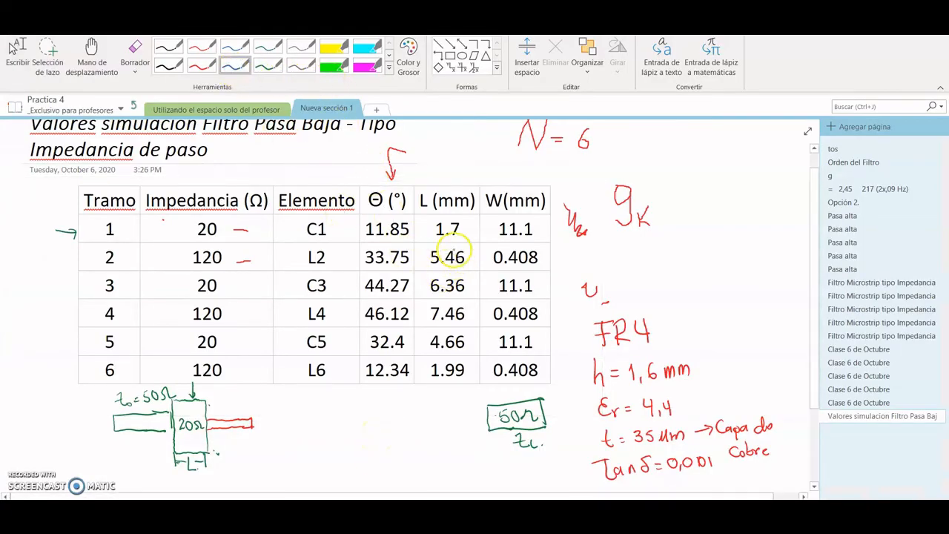
{"action": "left_click_drag", "start_coordinate": [489, 232], "coordinate": [488, 235]}
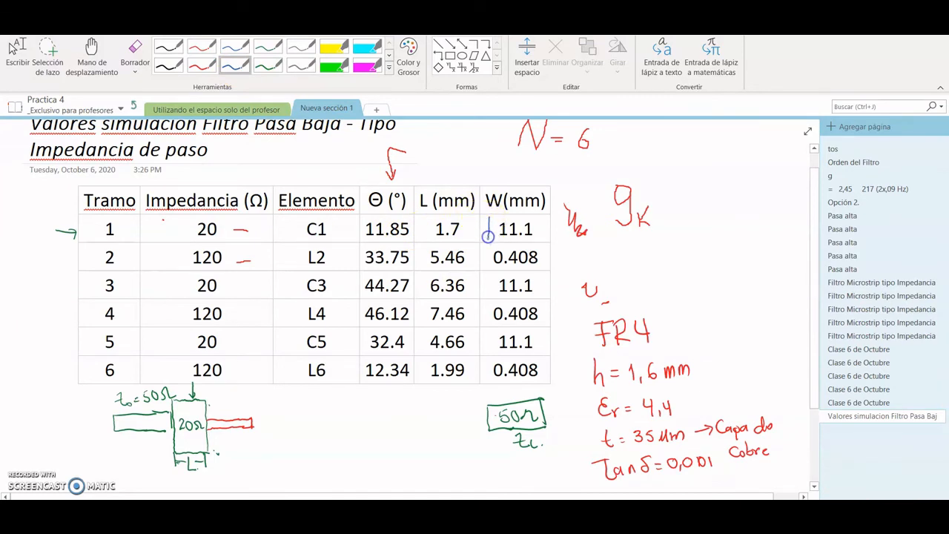
{"action": "left_click_drag", "start_coordinate": [547, 219], "coordinate": [489, 218]}
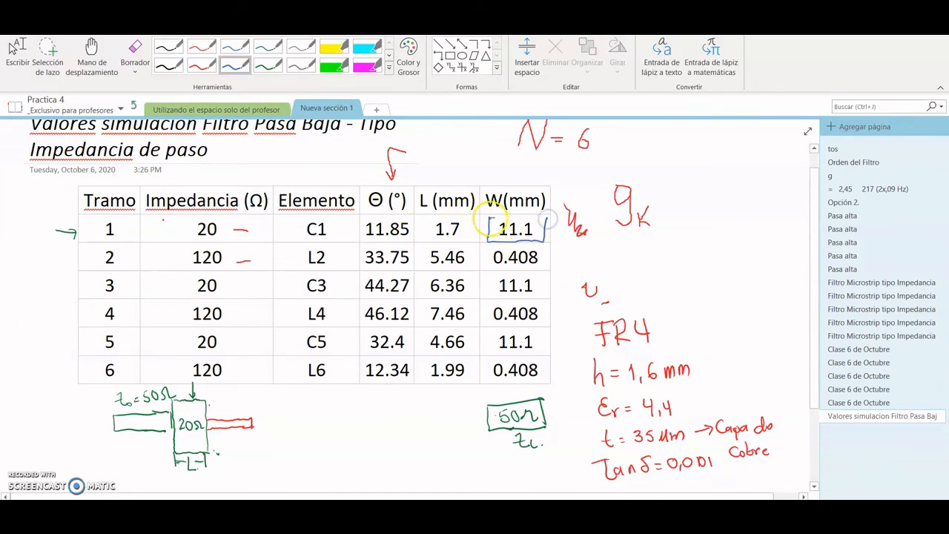
{"action": "mouse_move", "coordinate": [494, 277]}
{"action": "left_mouse_down"}
{"action": "mouse_move", "coordinate": [494, 295]}
{"action": "mouse_move", "coordinate": [538, 274]}
{"action": "mouse_move", "coordinate": [537, 293]}
{"action": "left_mouse_up"}
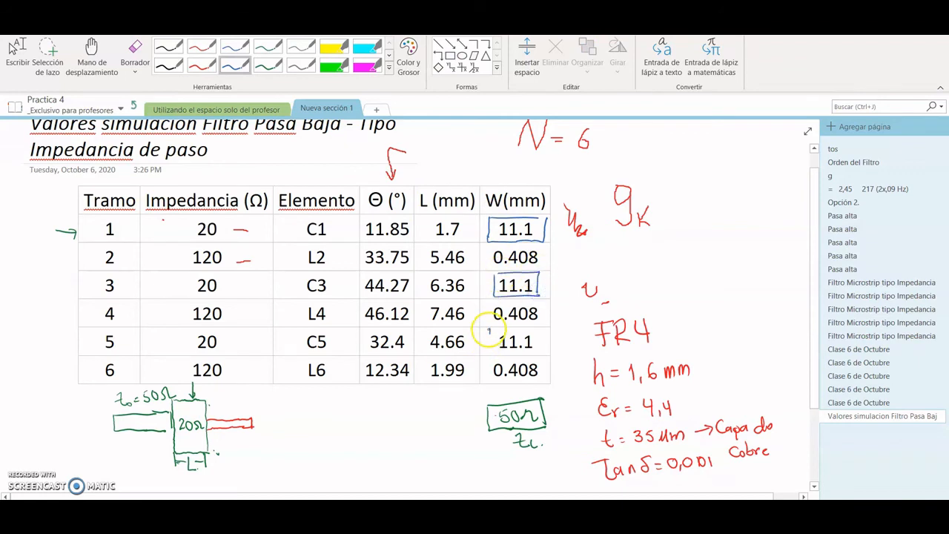
{"action": "mouse_move", "coordinate": [489, 332]}
{"action": "left_mouse_down"}
{"action": "mouse_move", "coordinate": [538, 331]}
{"action": "mouse_move", "coordinate": [537, 351]}
{"action": "left_mouse_up"}
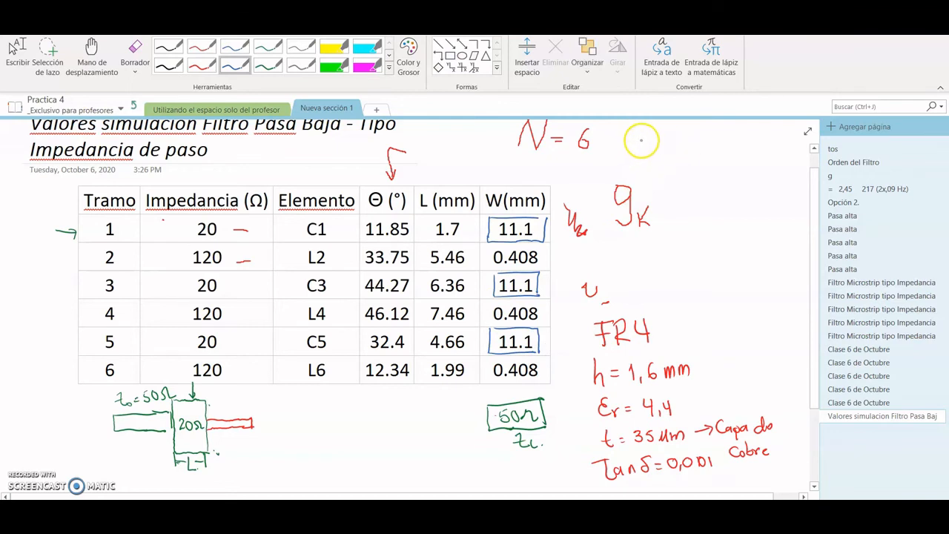
Handwrite "Wc = 11,1 mm" in blue ink beside N = 6 above the notes
{"action": "mouse_move", "coordinate": [647, 133]}
{"action": "left_mouse_down"}
{"action": "mouse_move", "coordinate": [655, 158]}
{"action": "mouse_move", "coordinate": [665, 136]}
{"action": "left_mouse_up"}
{"action": "mouse_move", "coordinate": [671, 149]}
{"action": "left_mouse_down"}
{"action": "mouse_move", "coordinate": [673, 133]}
{"action": "mouse_move", "coordinate": [690, 167]}
{"action": "left_mouse_up"}
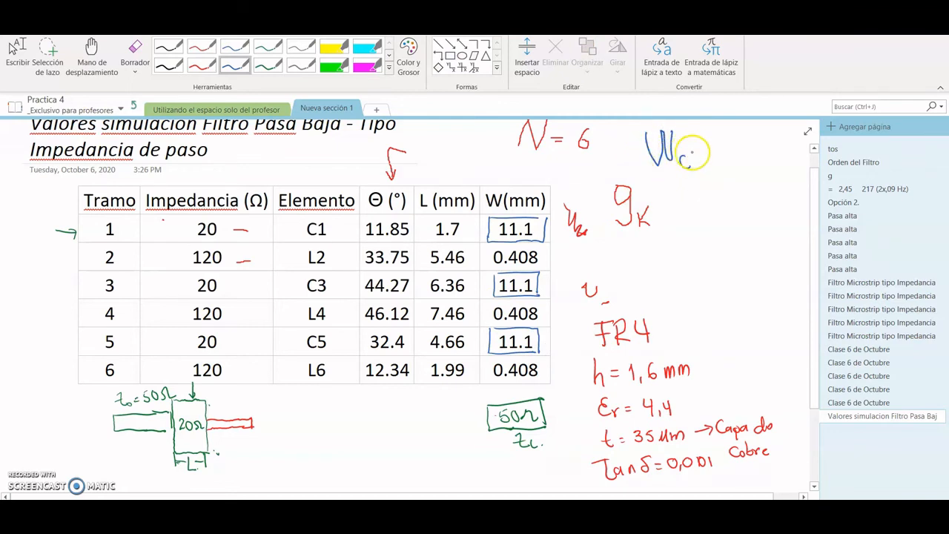
{"action": "left_click_drag", "start_coordinate": [694, 147], "coordinate": [707, 146]}
{"action": "left_click_drag", "start_coordinate": [695, 153], "coordinate": [719, 152]}
{"action": "mouse_move", "coordinate": [721, 139]}
{"action": "left_mouse_down"}
{"action": "mouse_move", "coordinate": [722, 158]}
{"action": "mouse_move", "coordinate": [737, 160]}
{"action": "left_mouse_up"}
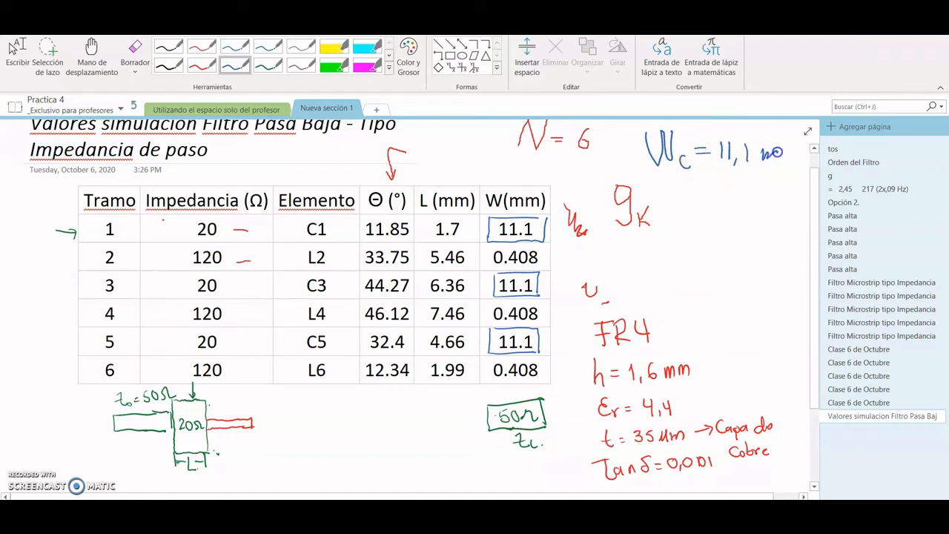
{"action": "left_click", "coordinate": [714, 383]}
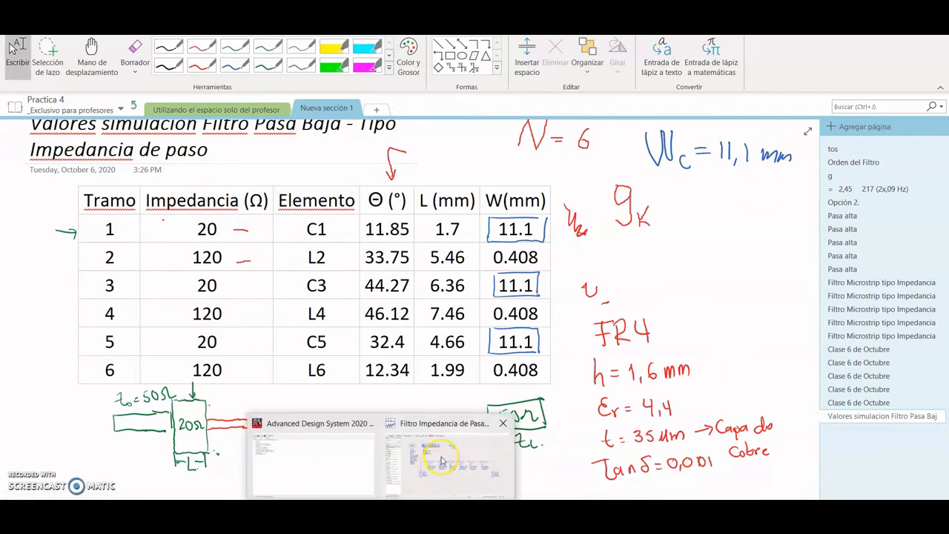
Switch back to the filter schematic in ADS and set the widths of lines TL1, TL3 and TL5 to Wc mm
{"action": "left_click", "coordinate": [430, 455]}
{"action": "left_click", "coordinate": [524, 121]}
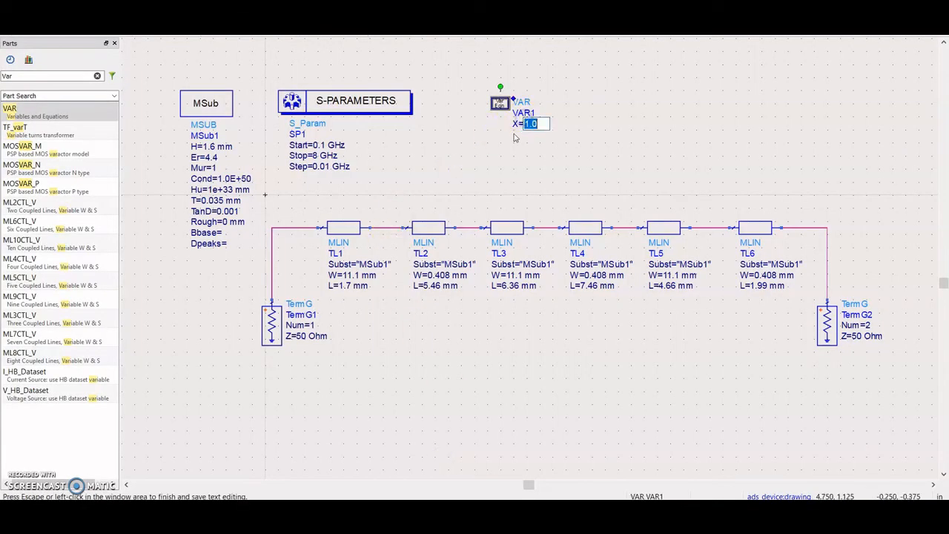
{"action": "left_click", "coordinate": [368, 277]}
{"action": "left_click", "coordinate": [352, 275]}
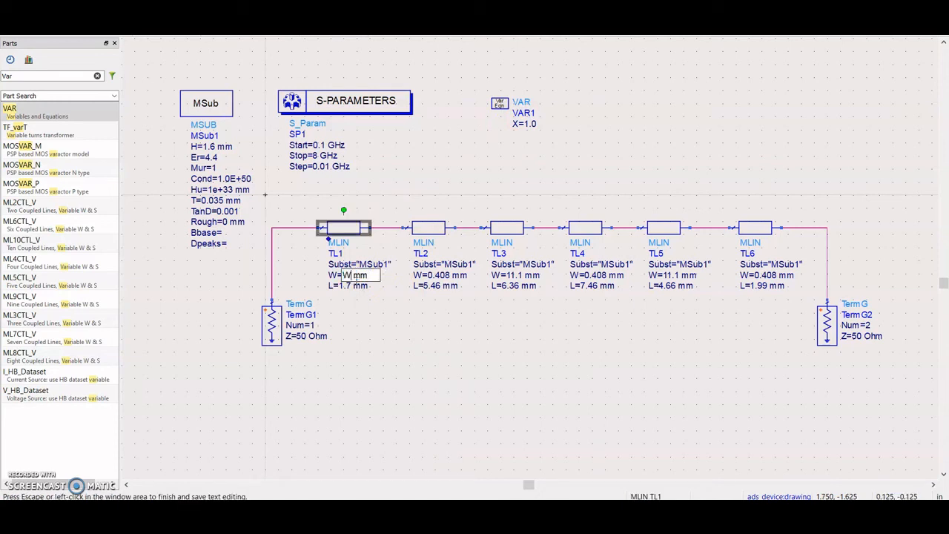
{"action": "left_click", "coordinate": [512, 275]}
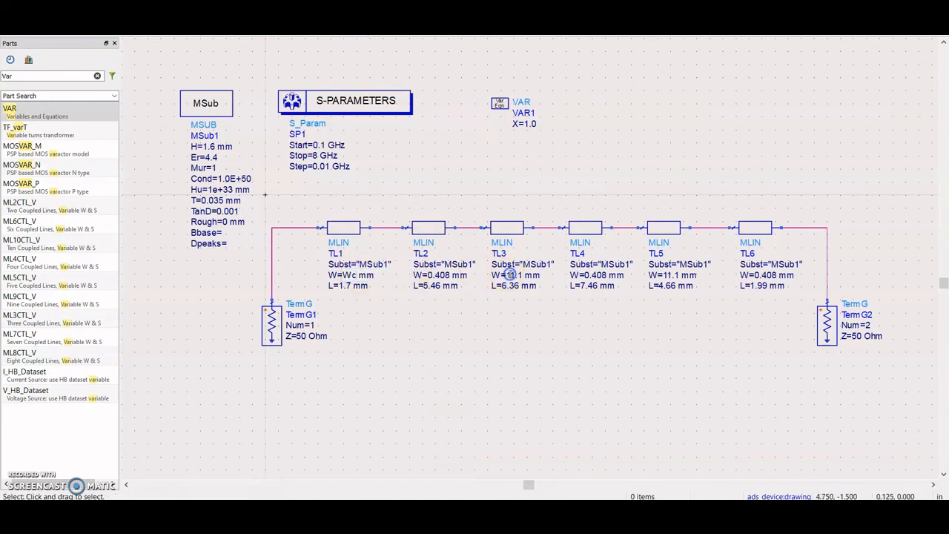
{"action": "left_click", "coordinate": [512, 275]}
{"action": "type", "text": "Wc"}
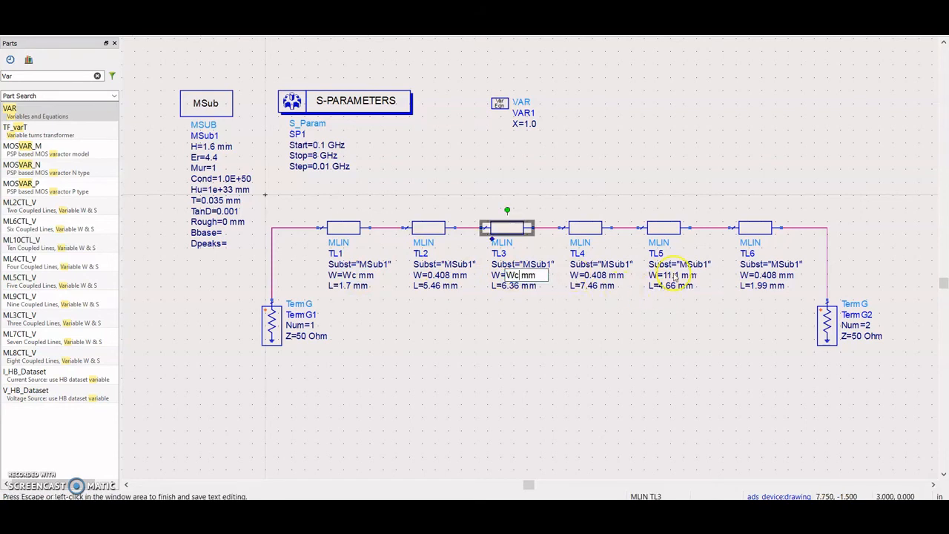
{"action": "left_click", "coordinate": [673, 276]}
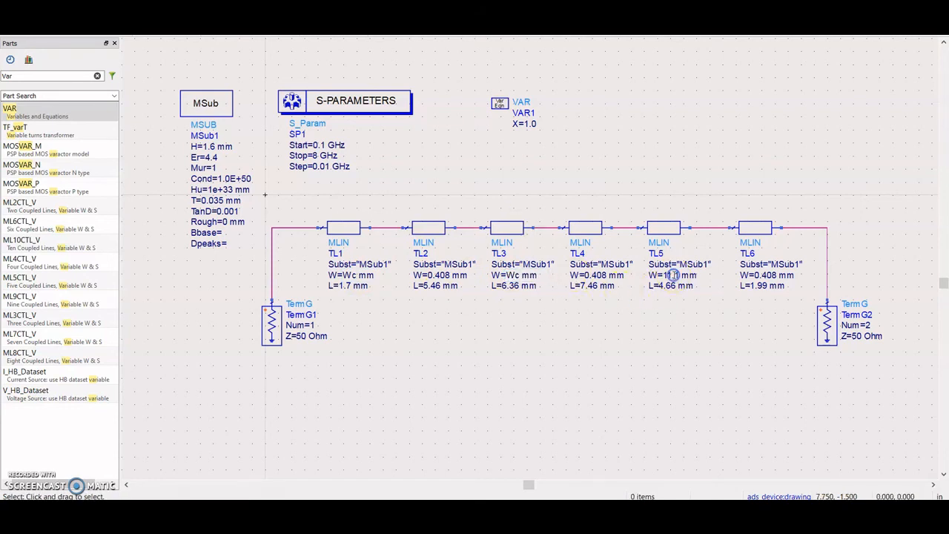
{"action": "left_click", "coordinate": [671, 275]}
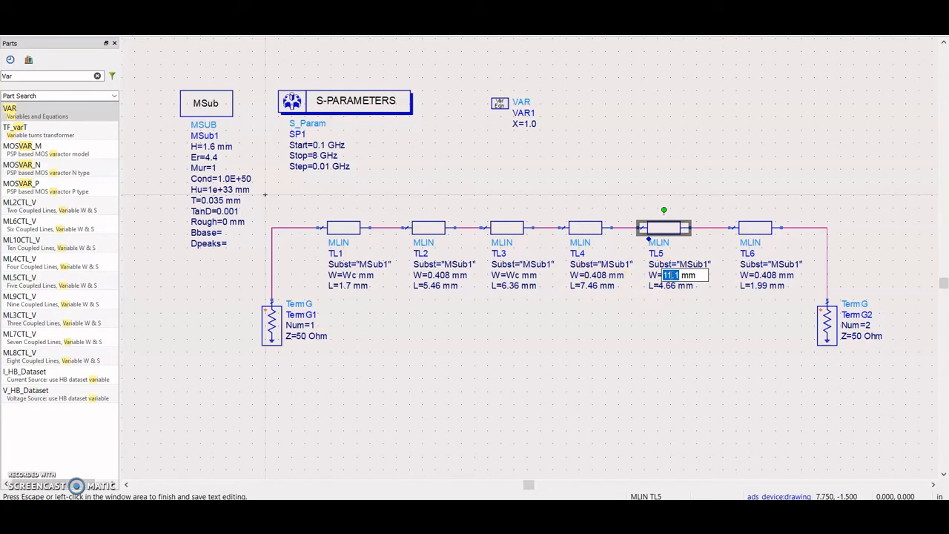
{"action": "left_click", "coordinate": [568, 149]}
Edit the VAR1 component to add the variable Wc with value 11.1 and remove the default variable X
{"action": "left_click", "coordinate": [523, 112]}
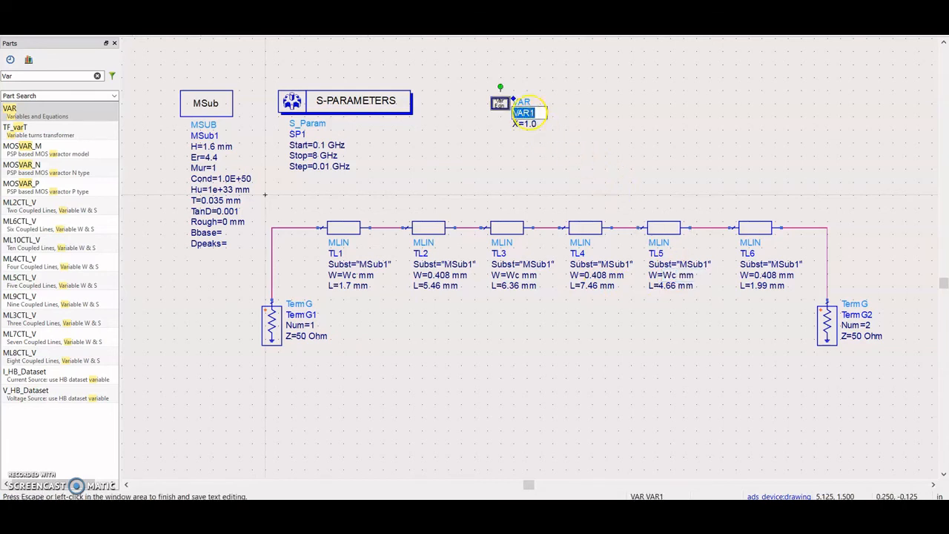
{"action": "left_click", "coordinate": [500, 104]}
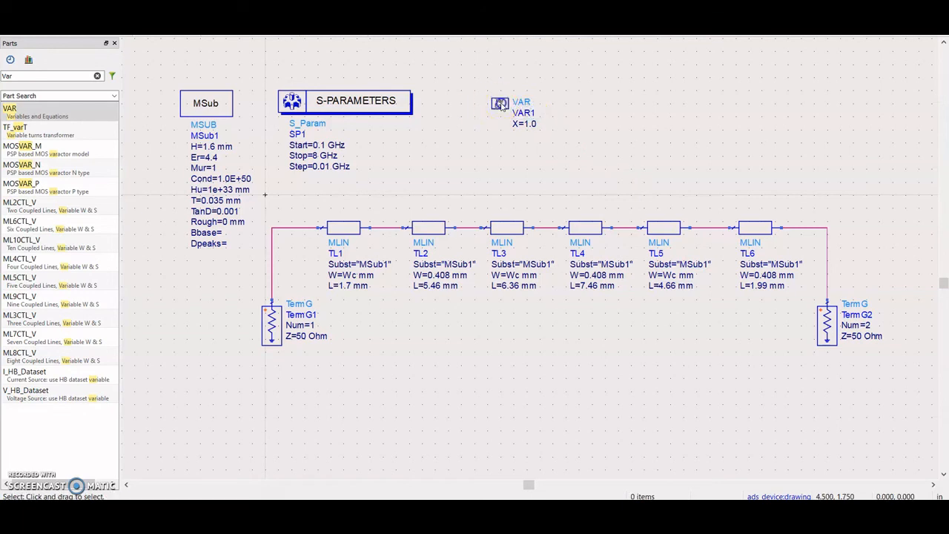
{"action": "double_click", "coordinate": [501, 104]}
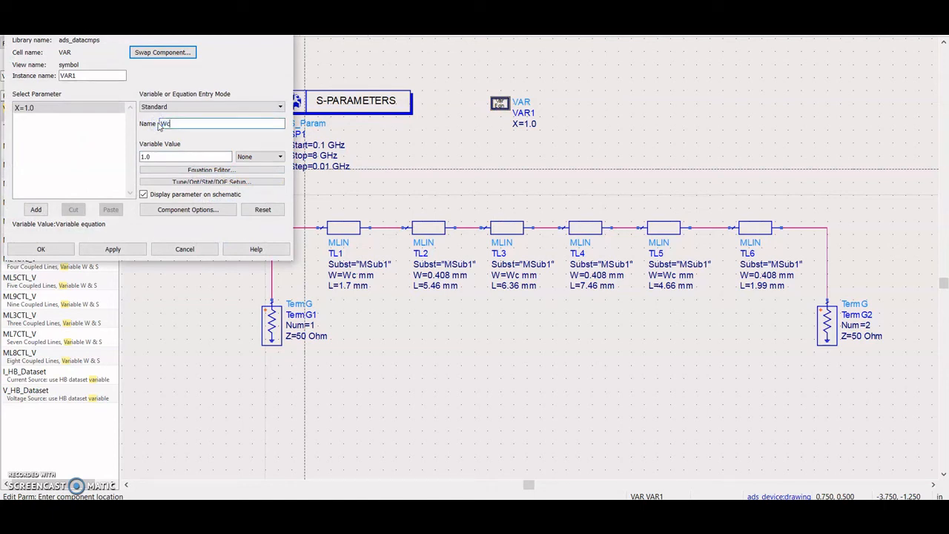
{"action": "left_click", "coordinate": [159, 157]}
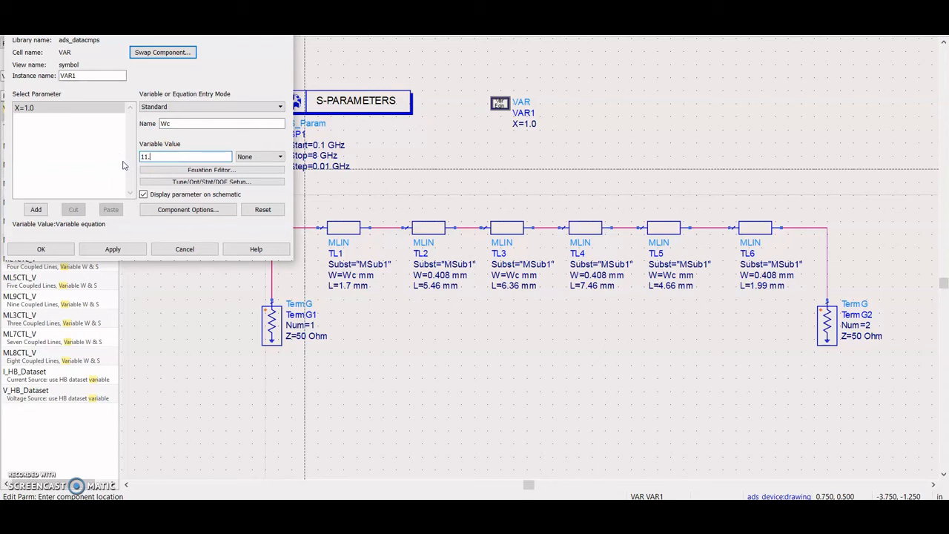
{"action": "left_click", "coordinate": [38, 210]}
{"action": "left_click", "coordinate": [28, 108]}
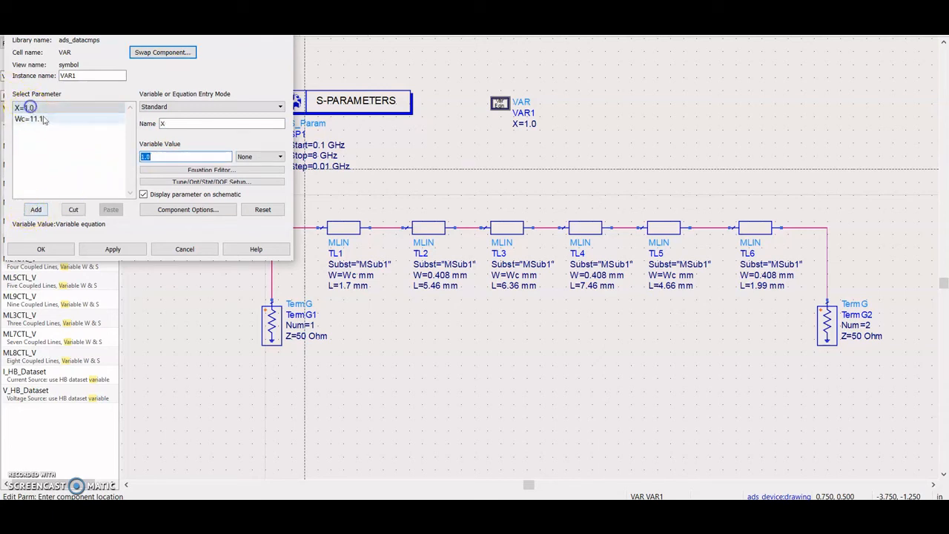
{"action": "left_click", "coordinate": [74, 210]}
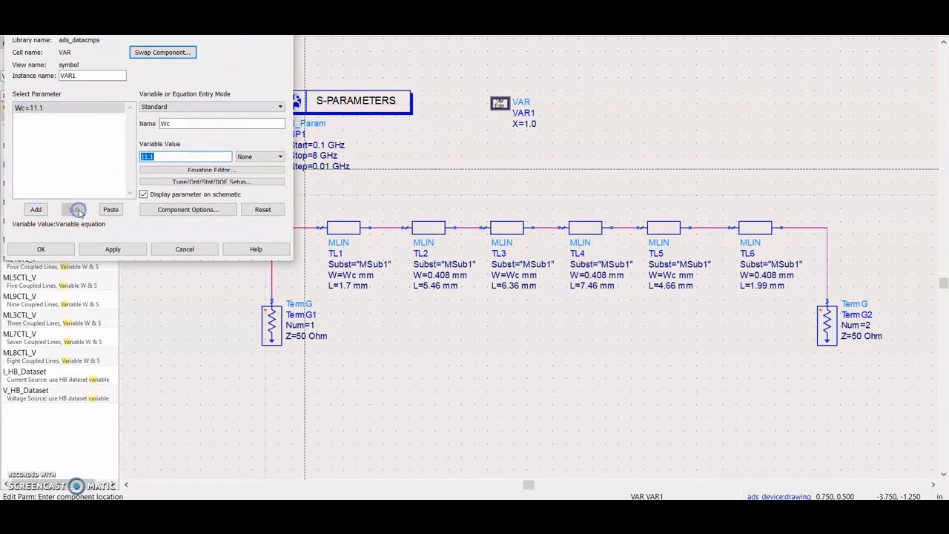
{"action": "left_click", "coordinate": [51, 110]}
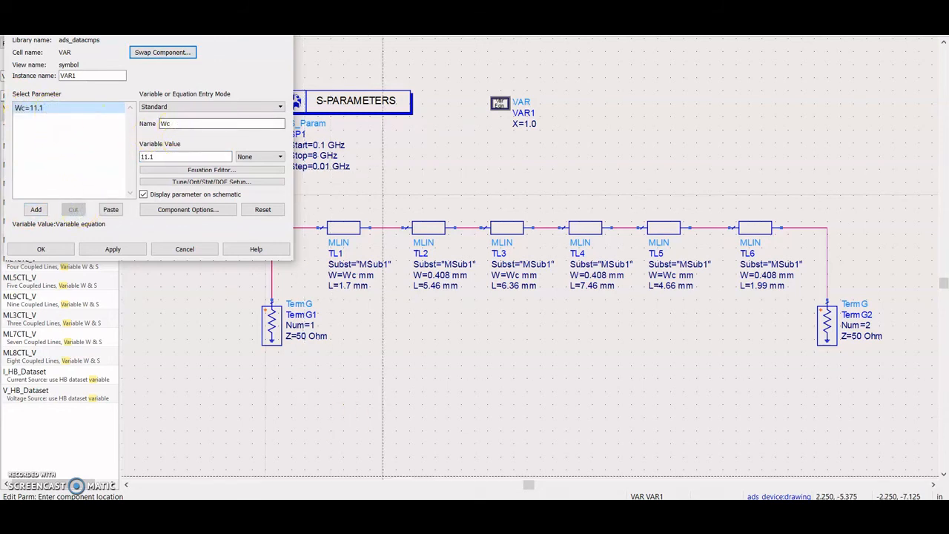
Switch to the OneNote notes and box the 0.408 mm widths of sections 2, 4 and 6 in red ink
{"action": "left_click", "coordinate": [366, 509]}
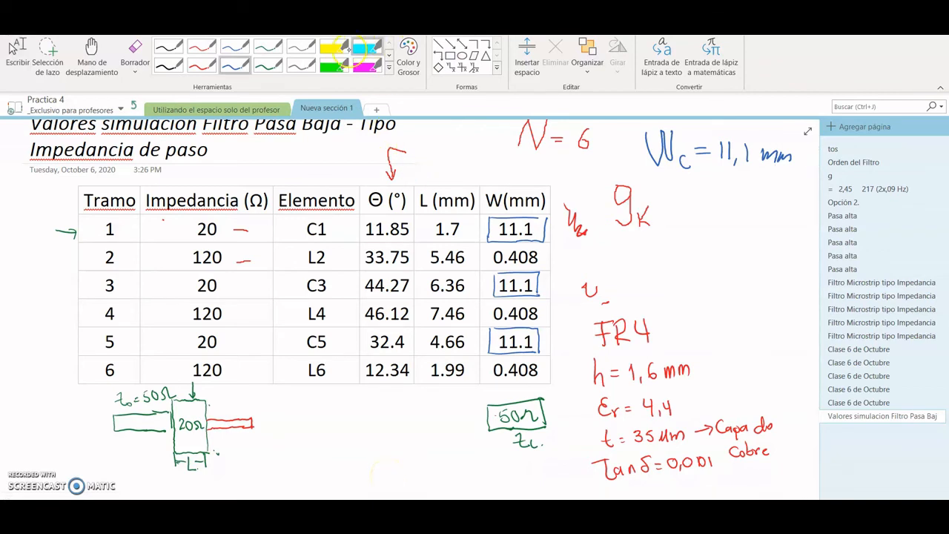
{"action": "left_click", "coordinate": [203, 66]}
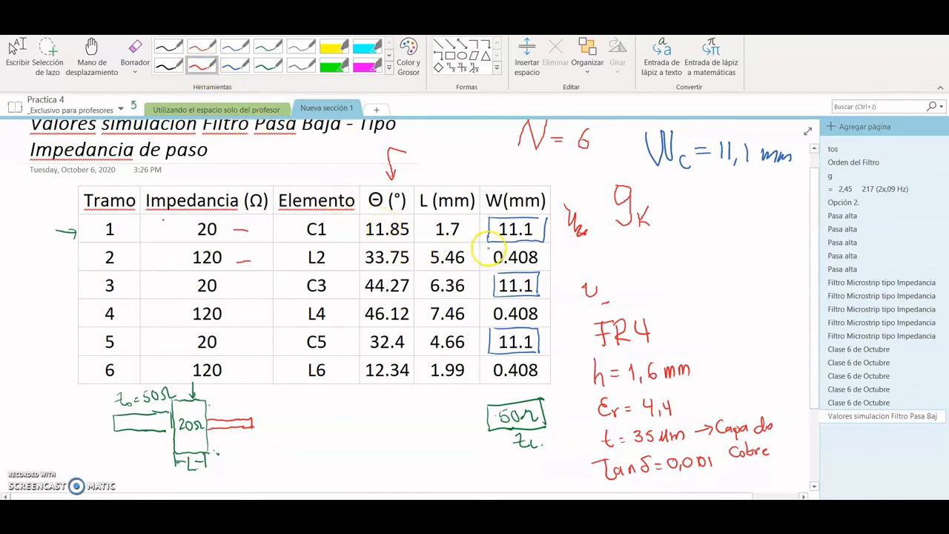
{"action": "mouse_move", "coordinate": [492, 270]}
{"action": "left_mouse_down"}
{"action": "mouse_move", "coordinate": [532, 267]}
{"action": "mouse_move", "coordinate": [534, 252]}
{"action": "mouse_move", "coordinate": [543, 269]}
{"action": "left_mouse_up"}
{"action": "mouse_move", "coordinate": [492, 300]}
{"action": "left_mouse_down"}
{"action": "mouse_move", "coordinate": [492, 325]}
{"action": "mouse_move", "coordinate": [535, 302]}
{"action": "mouse_move", "coordinate": [494, 325]}
{"action": "left_mouse_up"}
{"action": "mouse_move", "coordinate": [490, 360]}
{"action": "left_mouse_down"}
{"action": "mouse_move", "coordinate": [491, 377]}
{"action": "mouse_move", "coordinate": [541, 356]}
{"action": "left_mouse_up"}
{"action": "left_click_drag", "start_coordinate": [540, 376], "coordinate": [538, 358]}
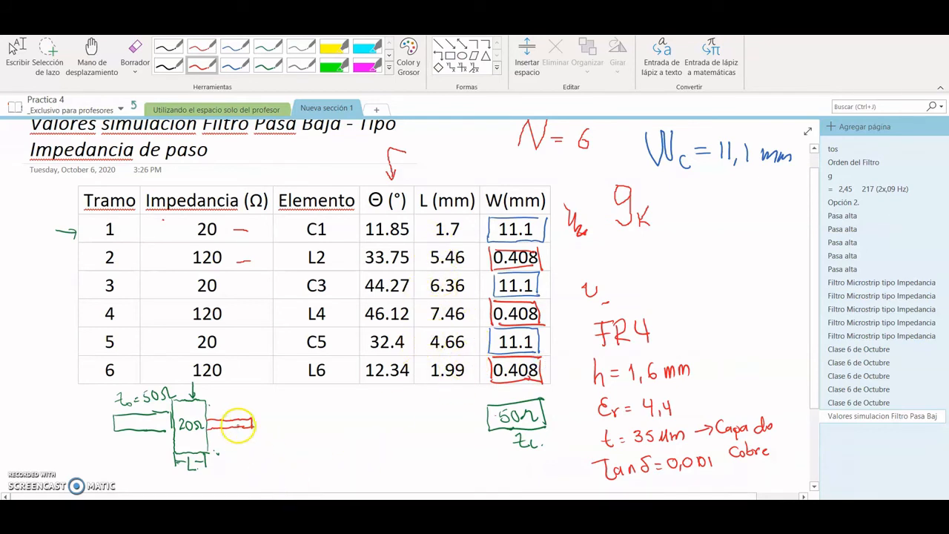
Handwrite in red below the table that W depends on "Zo" and "sustrato", grouped by a brace, and dot the impedance values
{"action": "mouse_move", "coordinate": [286, 394]}
{"action": "left_mouse_down"}
{"action": "mouse_move", "coordinate": [298, 404]}
{"action": "mouse_move", "coordinate": [313, 395]}
{"action": "mouse_move", "coordinate": [346, 407]}
{"action": "mouse_move", "coordinate": [358, 435]}
{"action": "left_mouse_up"}
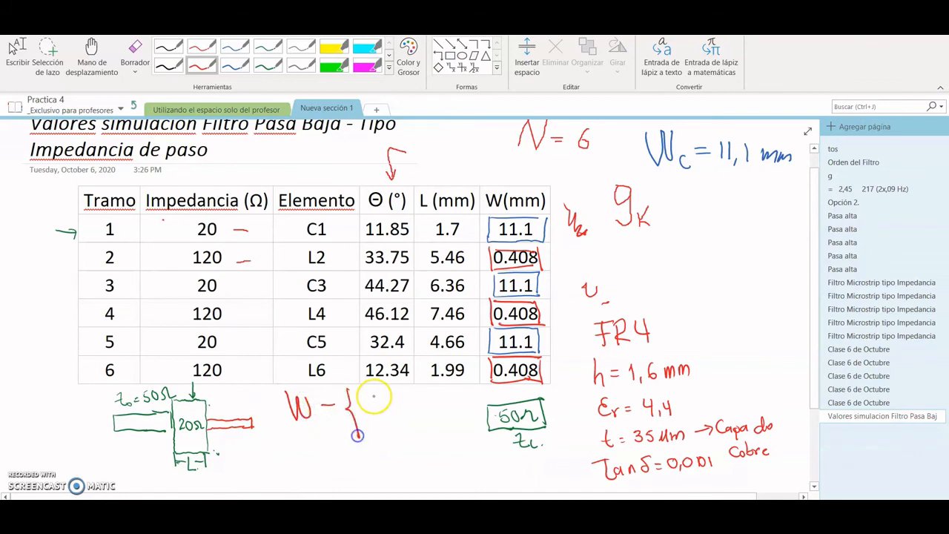
{"action": "left_click_drag", "start_coordinate": [361, 391], "coordinate": [371, 403]}
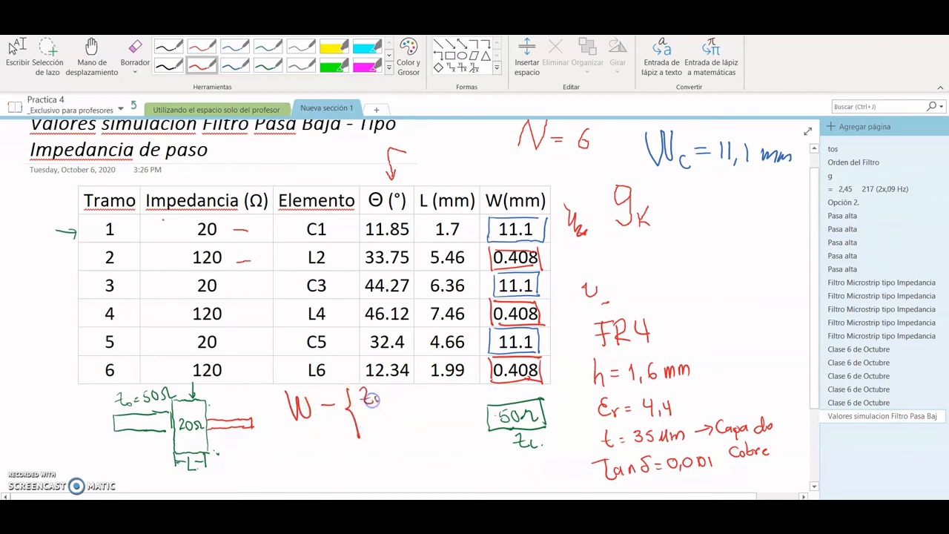
{"action": "left_click", "coordinate": [223, 226]}
{"action": "left_click", "coordinate": [231, 286]}
{"action": "left_click", "coordinate": [235, 326]}
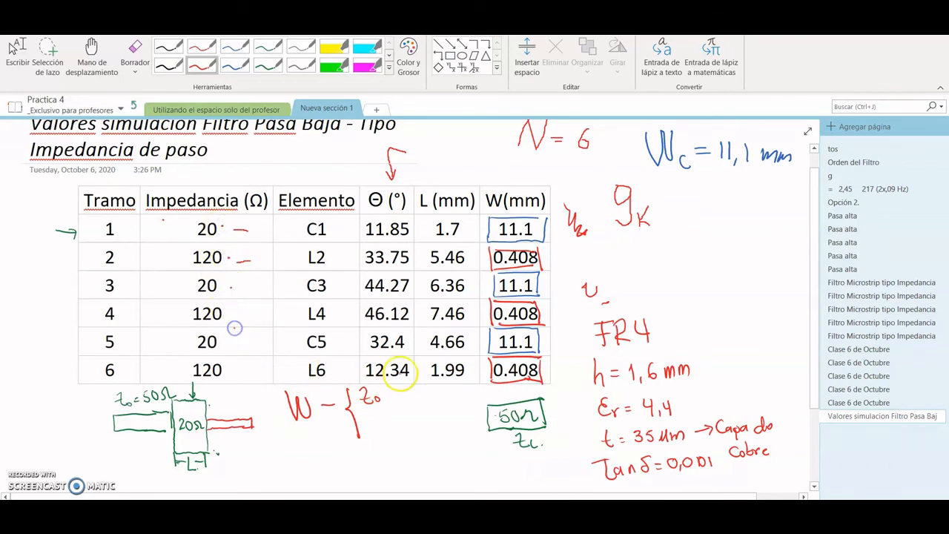
{"action": "left_click_drag", "start_coordinate": [374, 415], "coordinate": [430, 410]}
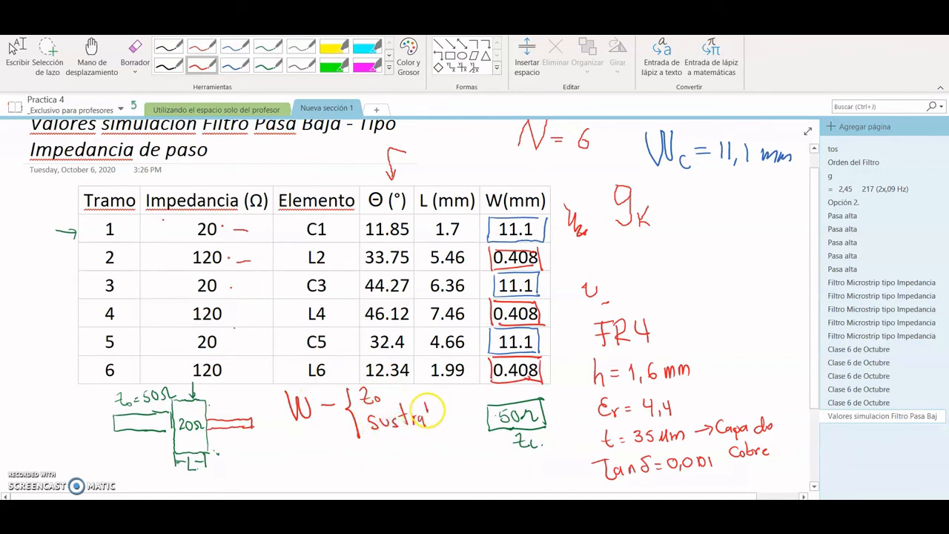
{"action": "left_click", "coordinate": [448, 418]}
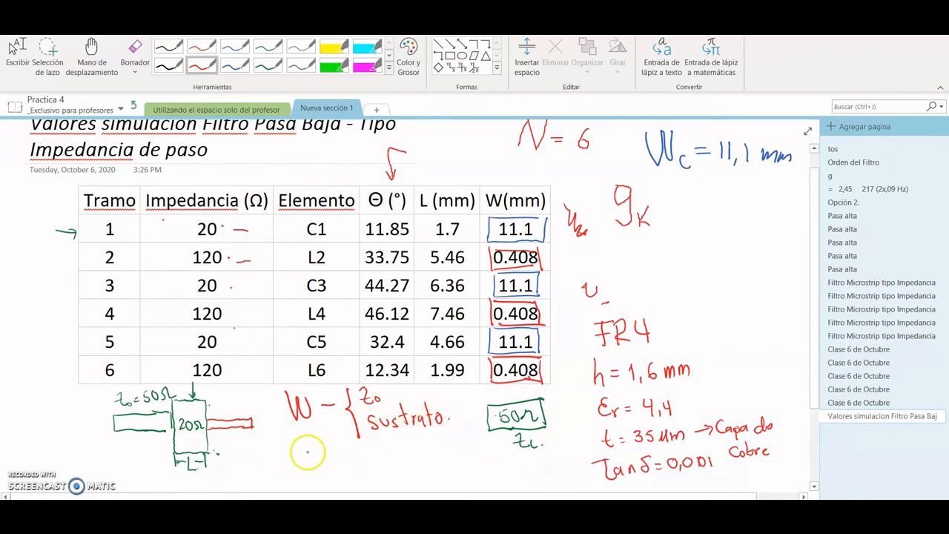
Handwrite the length formula "L = θ°/β" with an arrow from β in red ink beneath the W note
{"action": "left_click_drag", "start_coordinate": [310, 449], "coordinate": [319, 470]}
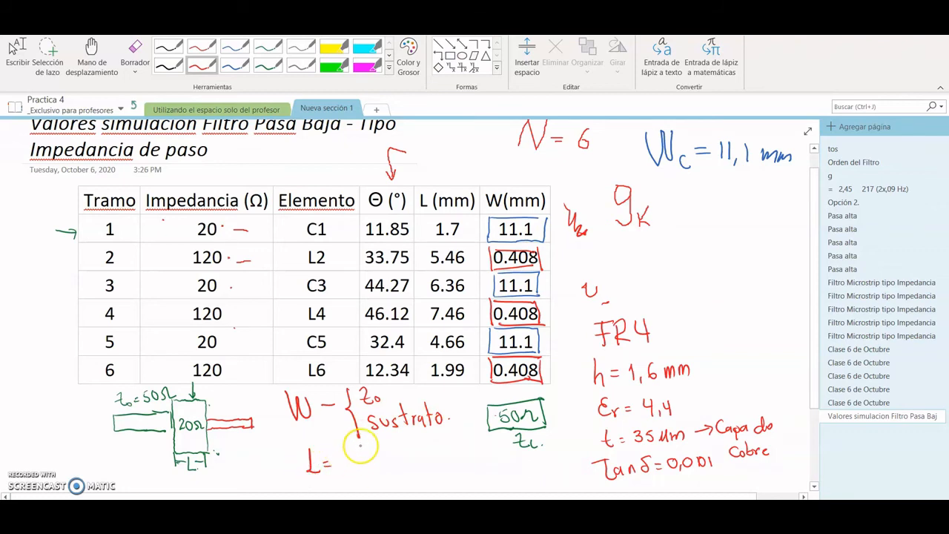
{"action": "mouse_move", "coordinate": [358, 449]}
{"action": "left_mouse_down"}
{"action": "mouse_move", "coordinate": [380, 461]}
{"action": "mouse_move", "coordinate": [362, 486]}
{"action": "mouse_move", "coordinate": [402, 472]}
{"action": "left_mouse_up"}
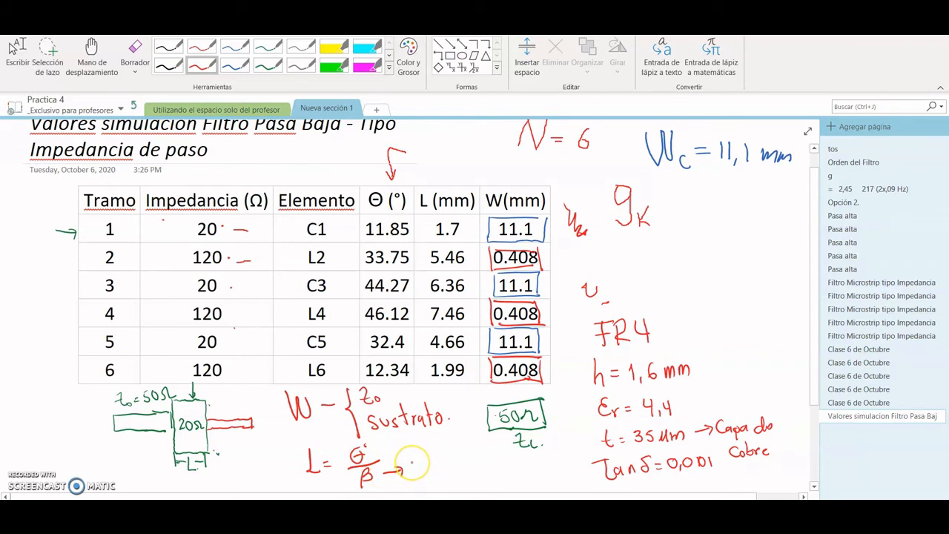
{"action": "key", "text": "Escape"}
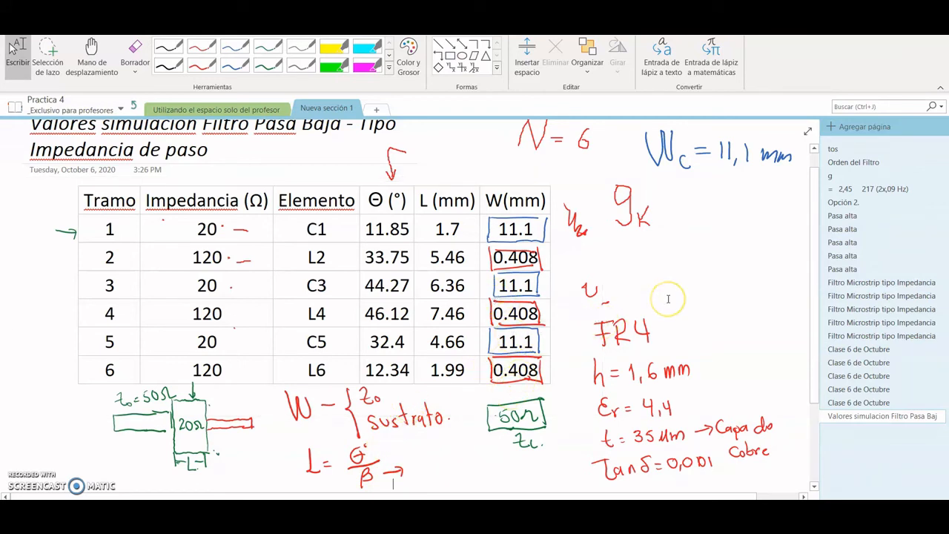
Handwrite "Wl = 0,408 mm" in green ink below the Wc note
{"action": "left_click", "coordinate": [265, 66]}
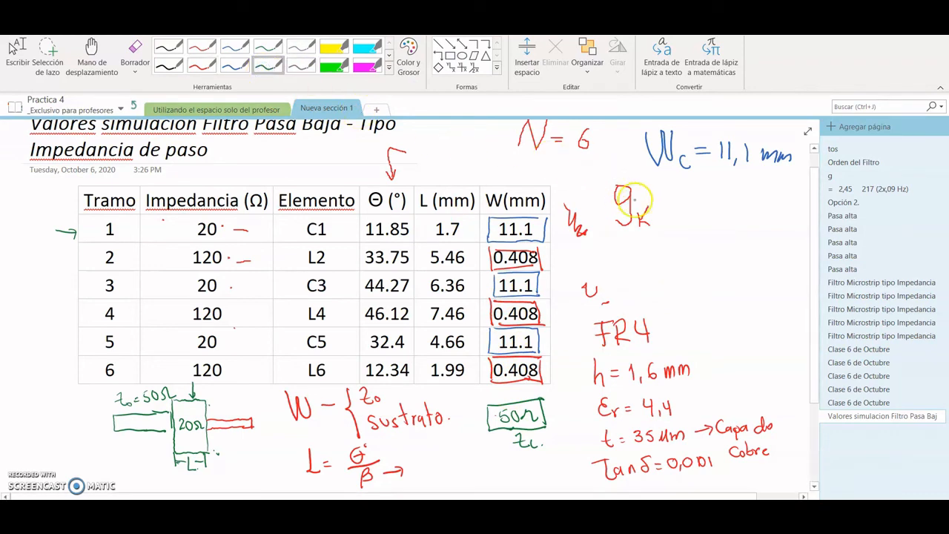
{"action": "left_click_drag", "start_coordinate": [665, 191], "coordinate": [672, 211]}
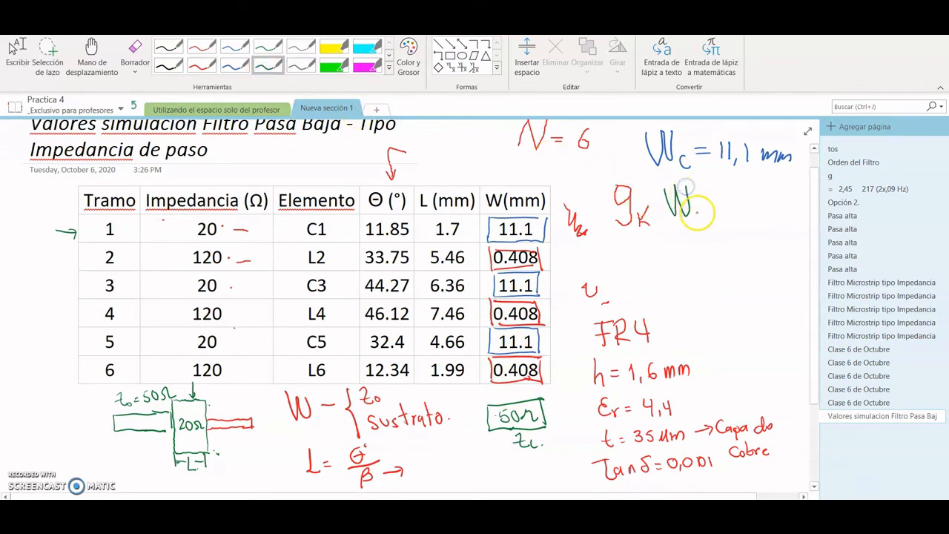
{"action": "mouse_move", "coordinate": [697, 208]}
{"action": "left_mouse_down"}
{"action": "mouse_move", "coordinate": [697, 221]}
{"action": "mouse_move", "coordinate": [720, 204]}
{"action": "left_mouse_up"}
{"action": "mouse_move", "coordinate": [710, 213]}
{"action": "left_mouse_down"}
{"action": "mouse_move", "coordinate": [745, 227]}
{"action": "mouse_move", "coordinate": [772, 211]}
{"action": "left_mouse_up"}
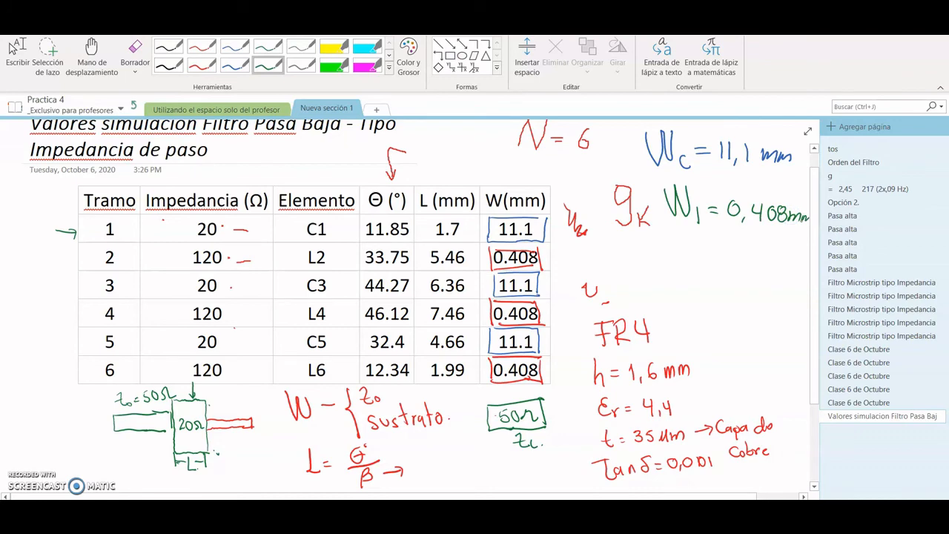
{"action": "left_click", "coordinate": [16, 49]}
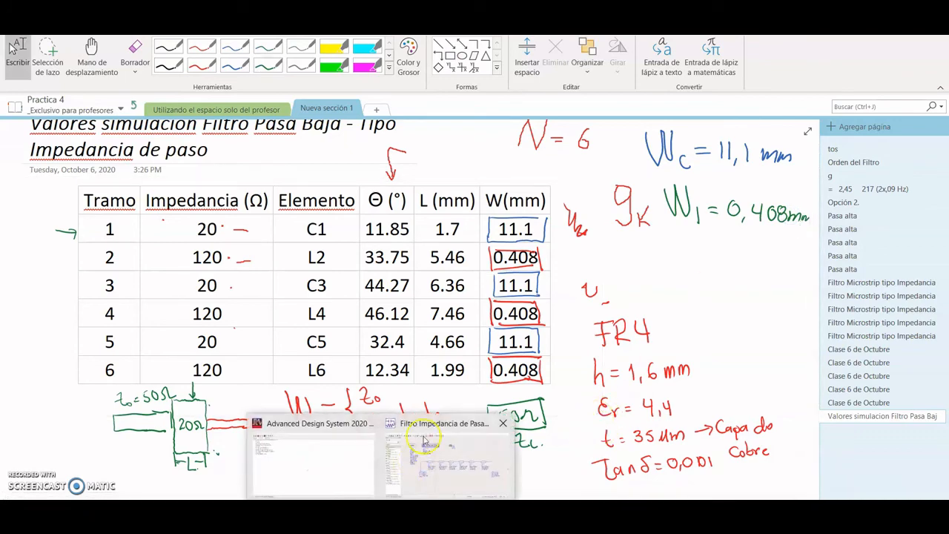
Switch back to the ADS schematic, add the variable Wl with value 0.408 to VAR1 and apply the component's variables
{"action": "left_click", "coordinate": [424, 441]}
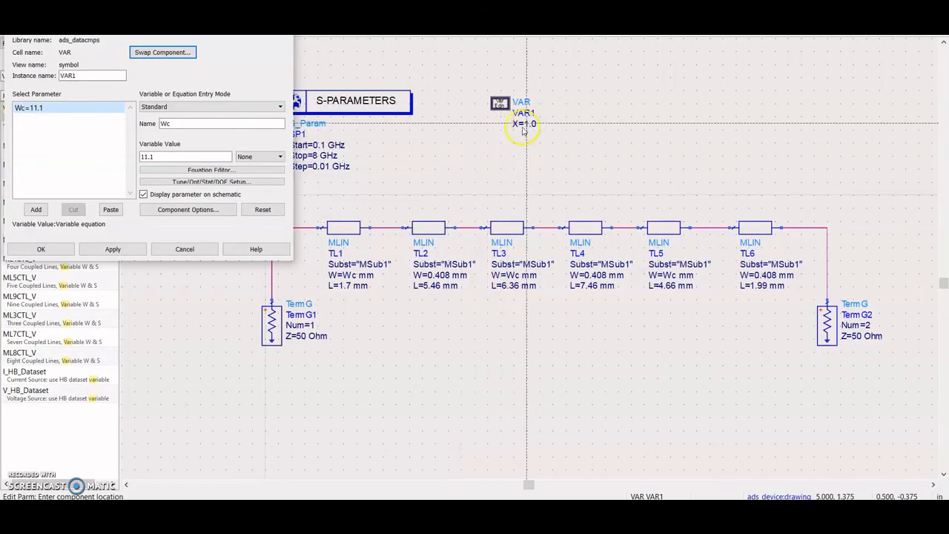
{"action": "double_click", "coordinate": [165, 123]}
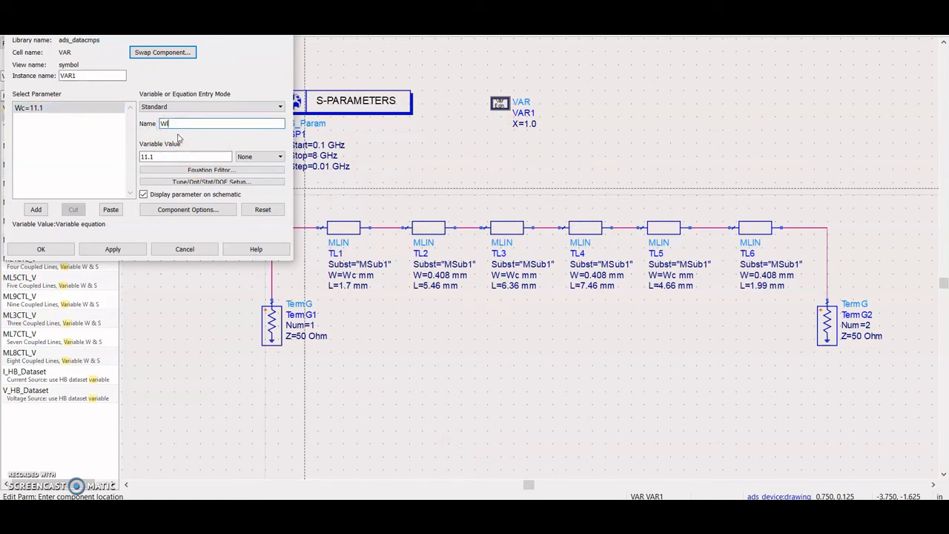
{"action": "left_click_drag", "start_coordinate": [162, 154], "coordinate": [122, 158]}
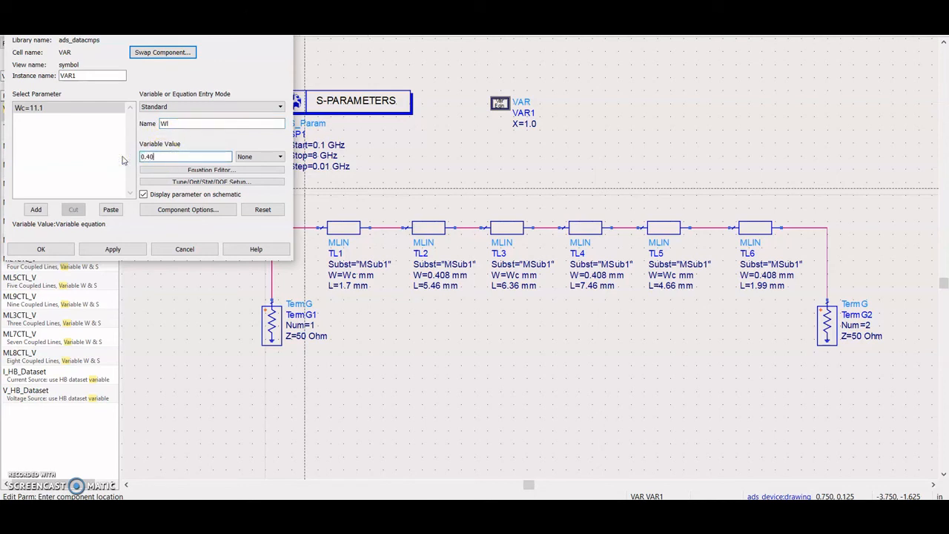
{"action": "left_click", "coordinate": [33, 211]}
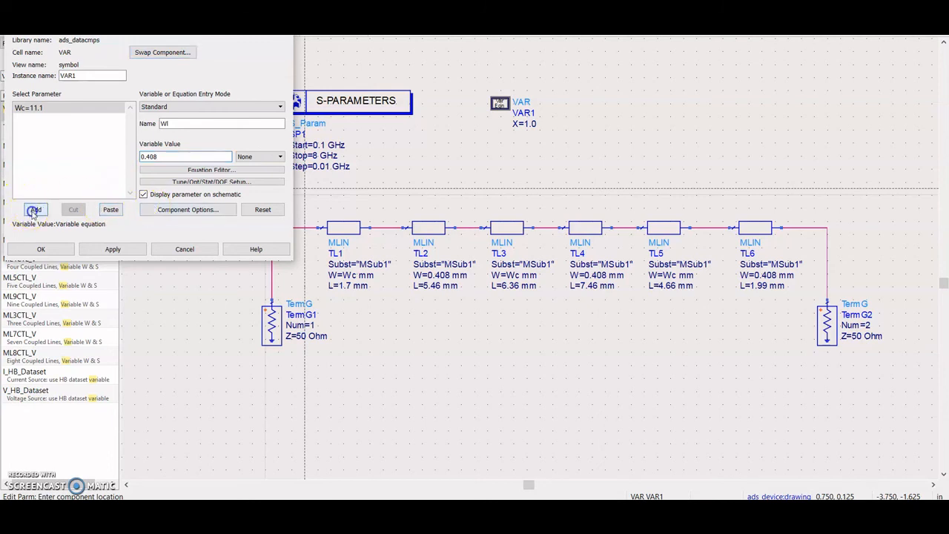
{"action": "left_click", "coordinate": [58, 109]}
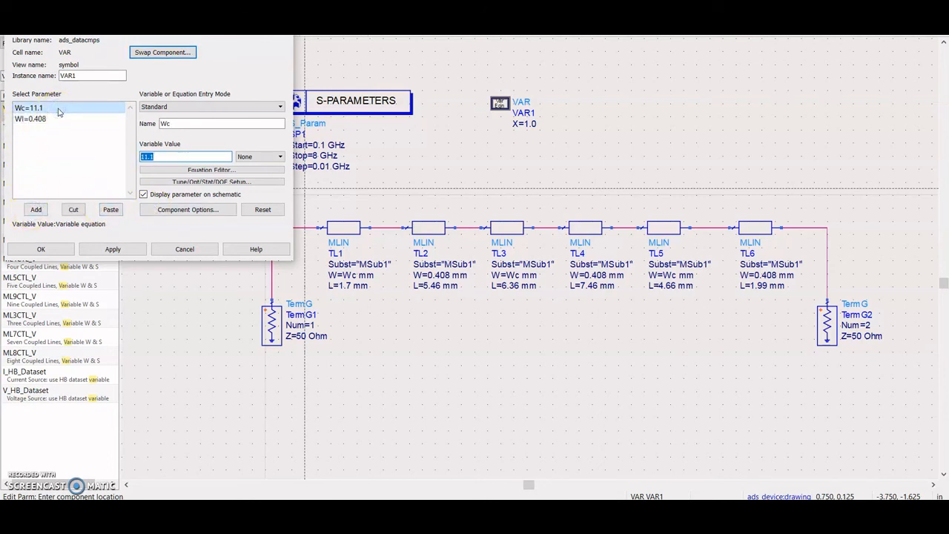
{"action": "left_click", "coordinate": [46, 111]}
{"action": "left_click", "coordinate": [58, 119]}
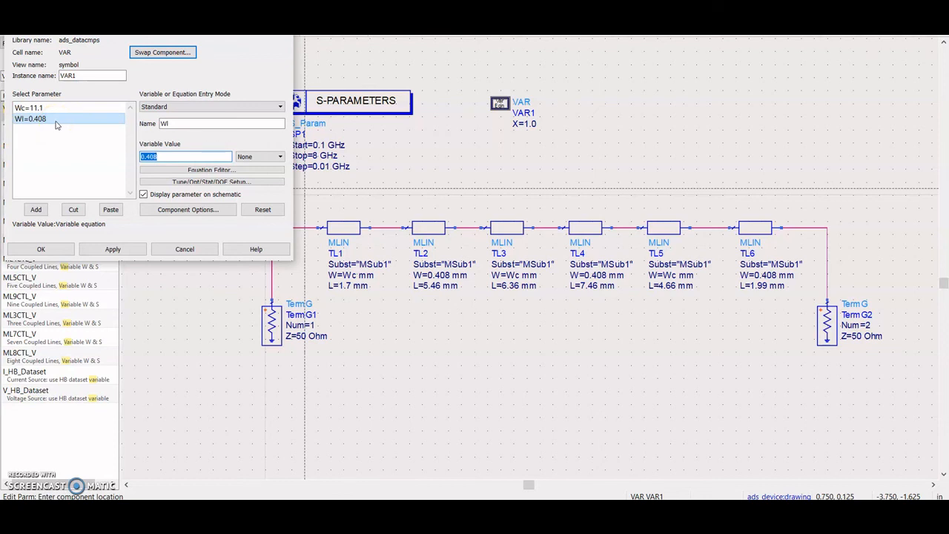
{"action": "left_click", "coordinate": [41, 249]}
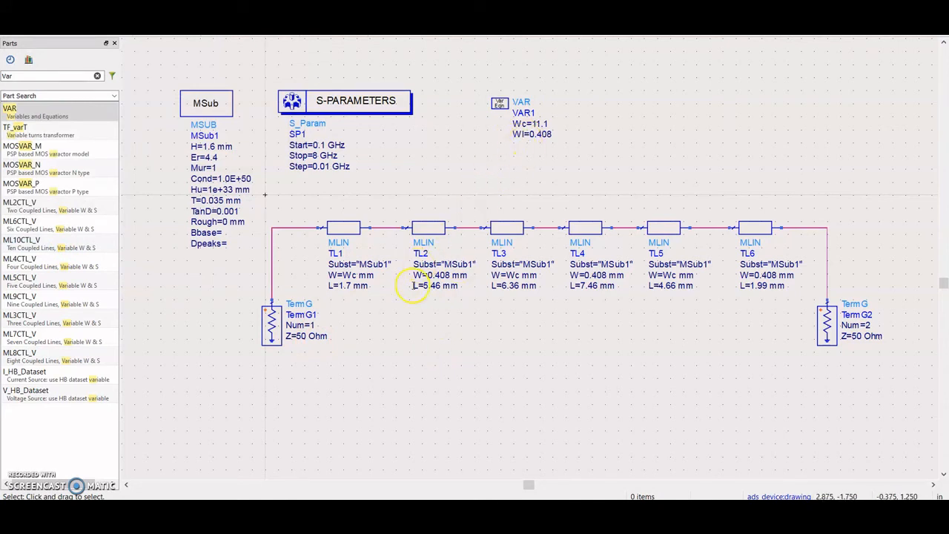
Set the width W of microstrip lines TL2, TL4 and TL6 to the variable Wl, in mm
{"action": "double_click", "coordinate": [438, 276]}
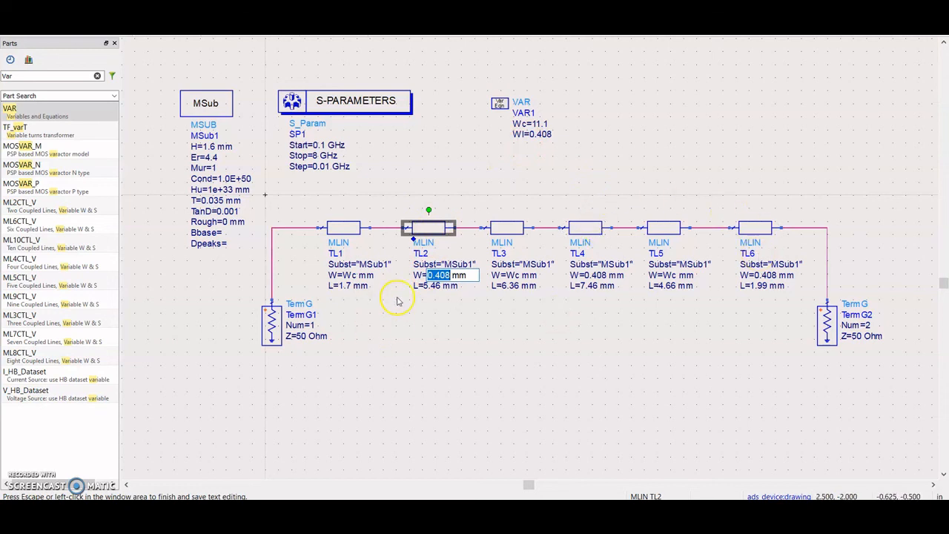
{"action": "type", "text": "Wl"}
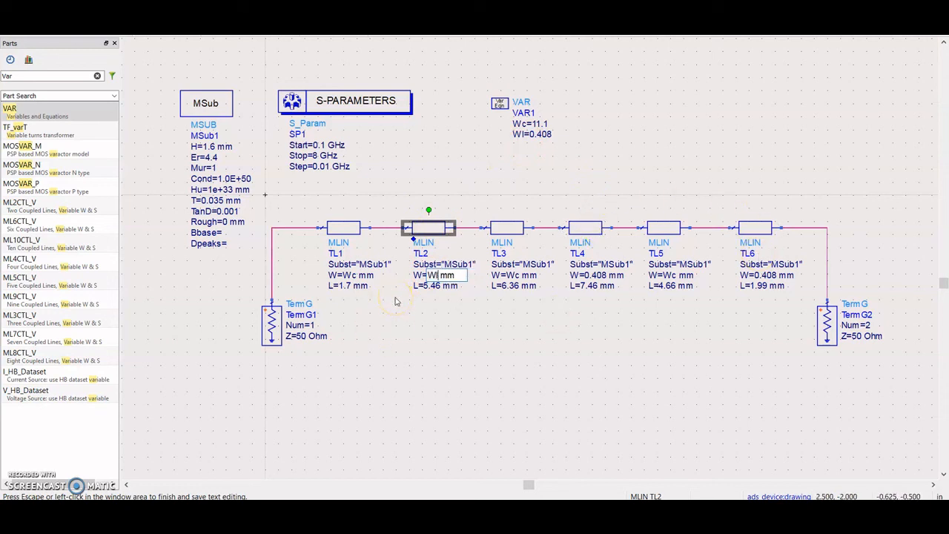
{"action": "left_click", "coordinate": [452, 314]}
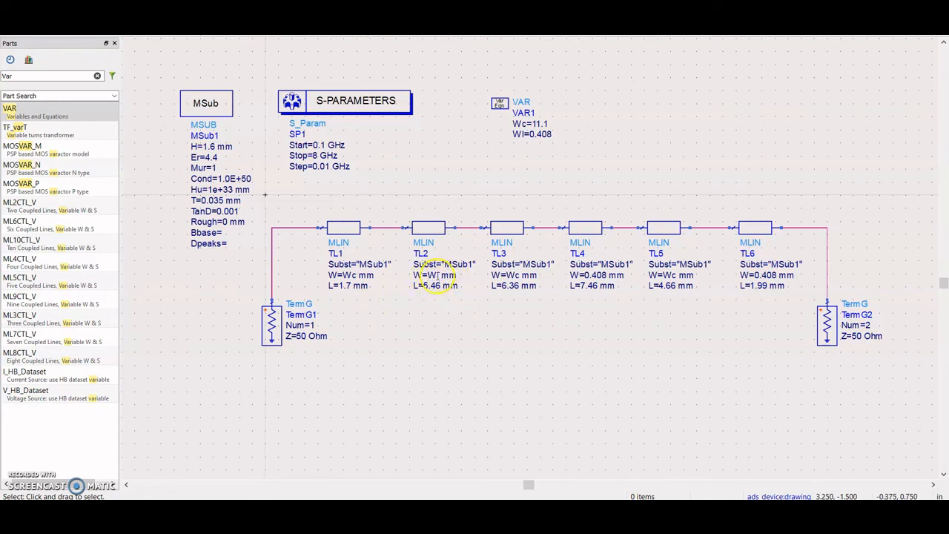
{"action": "double_click", "coordinate": [591, 276]}
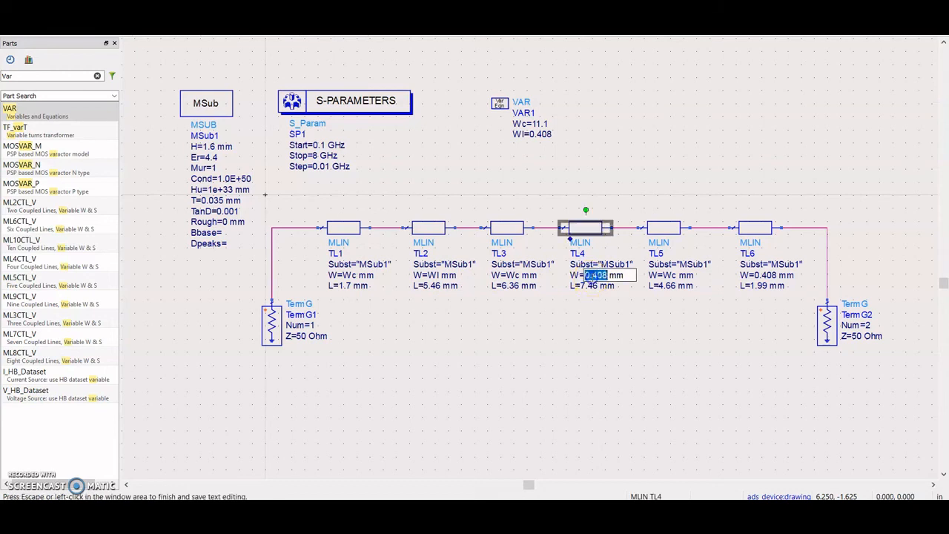
{"action": "type", "text": "W"}
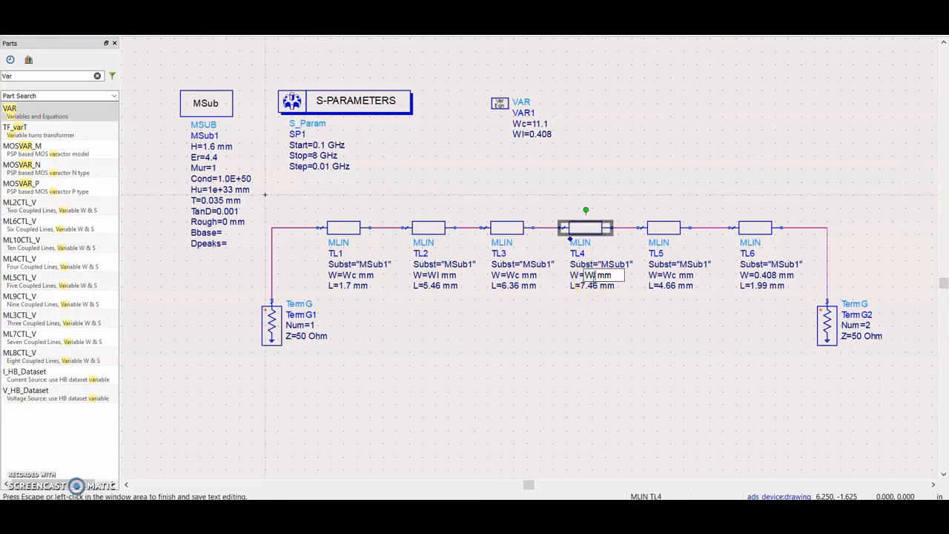
{"action": "type", "text": "l"}
{"action": "left_click", "coordinate": [756, 279]}
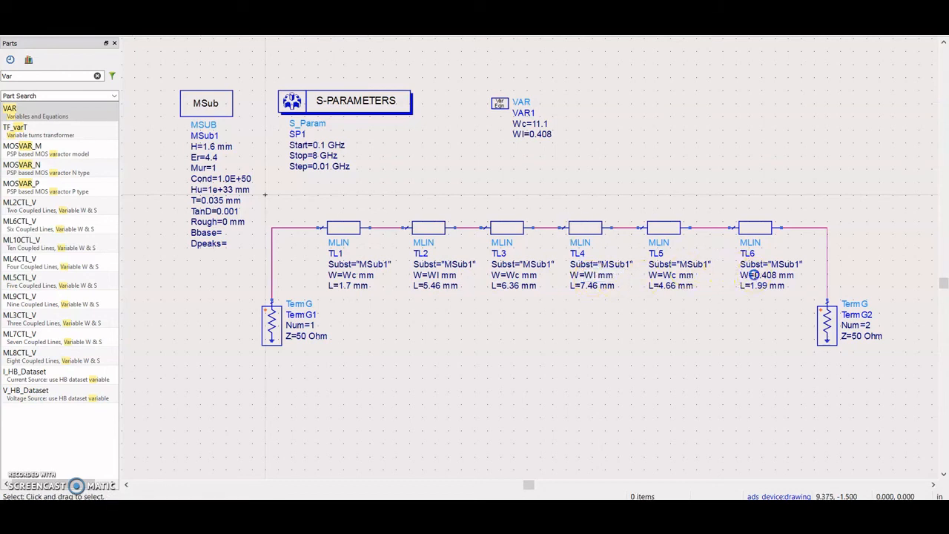
{"action": "double_click", "coordinate": [757, 278]}
{"action": "type", "text": "W"}
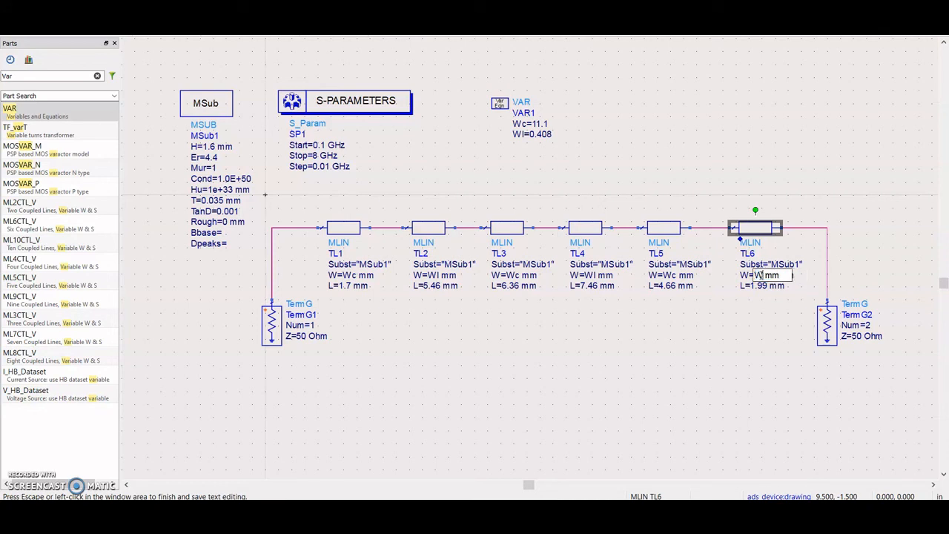
{"action": "type", "text": "l"}
{"action": "left_click", "coordinate": [726, 364]}
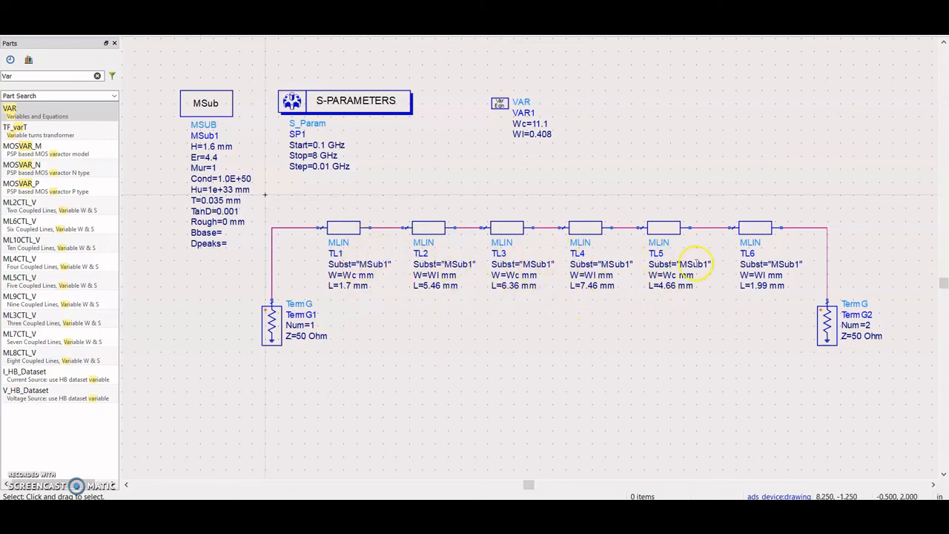
Simulate the parameterized filter, start parameter tuning, and make the VAR1 variables Wc and Wl tunable
{"action": "key", "text": "F7"}
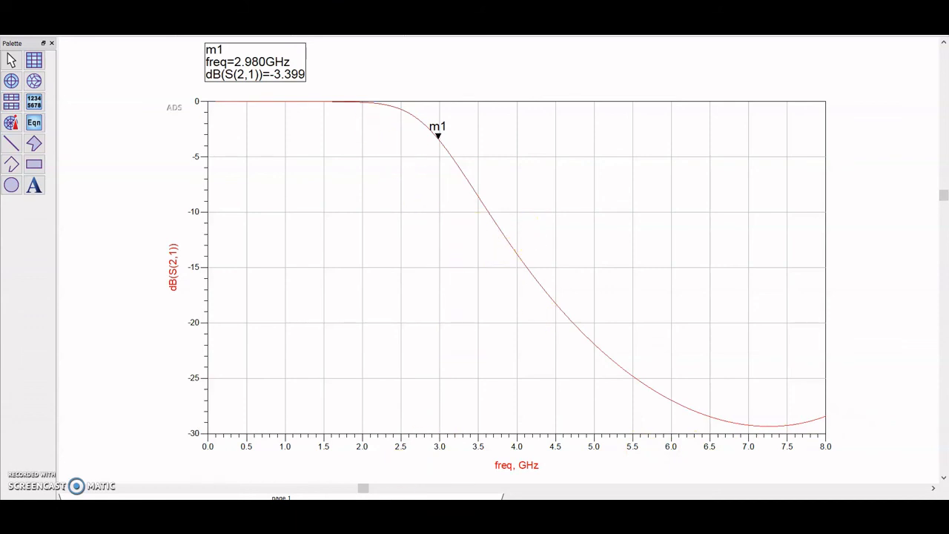
{"action": "left_click", "coordinate": [414, 473]}
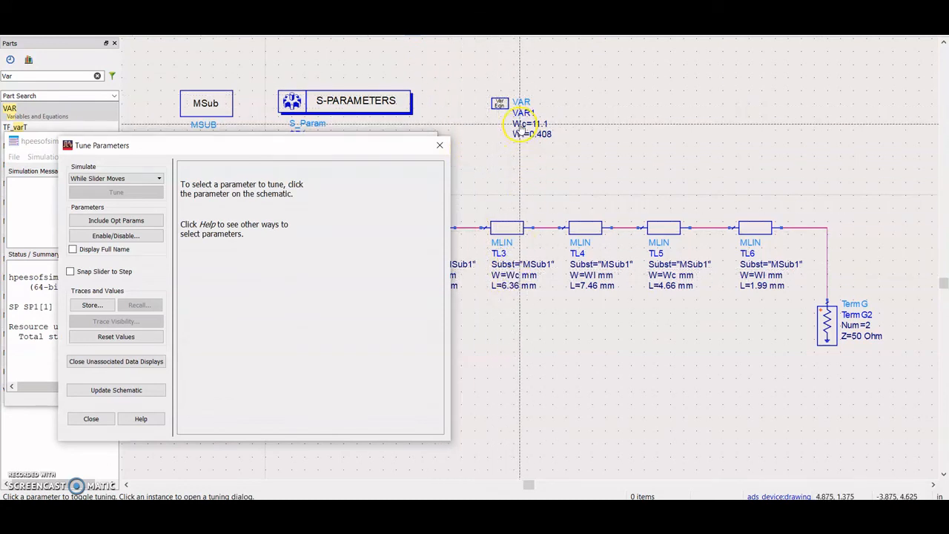
{"action": "left_click", "coordinate": [512, 281]}
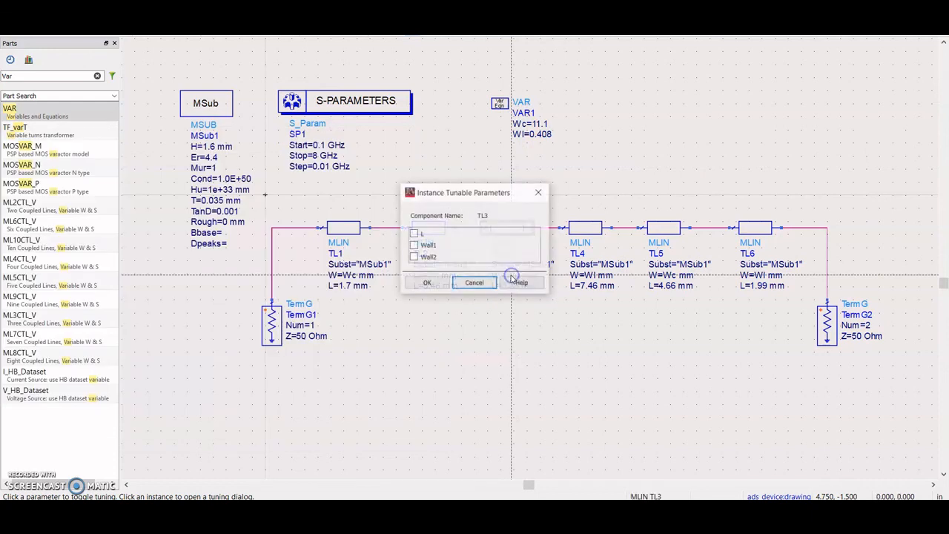
{"action": "left_click", "coordinate": [538, 193]}
{"action": "left_click", "coordinate": [521, 125]}
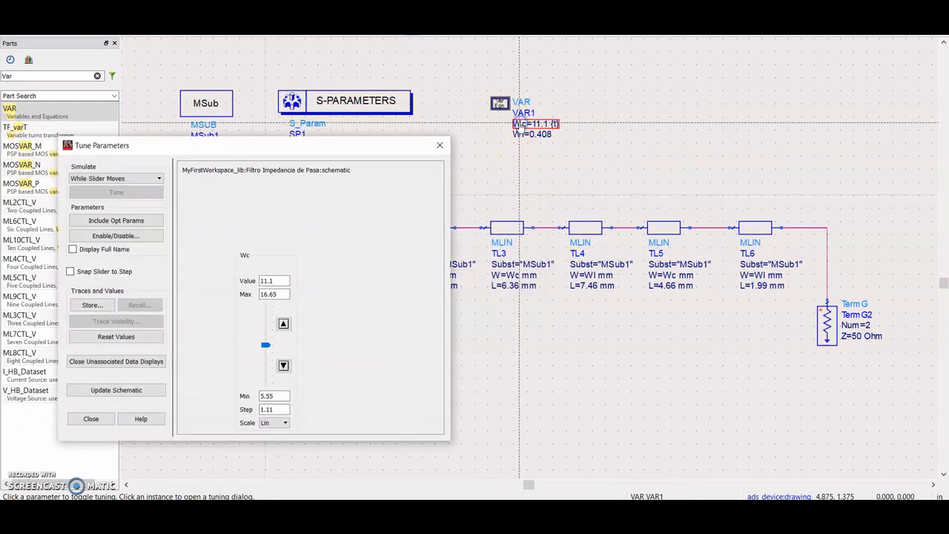
{"action": "left_click", "coordinate": [520, 135]}
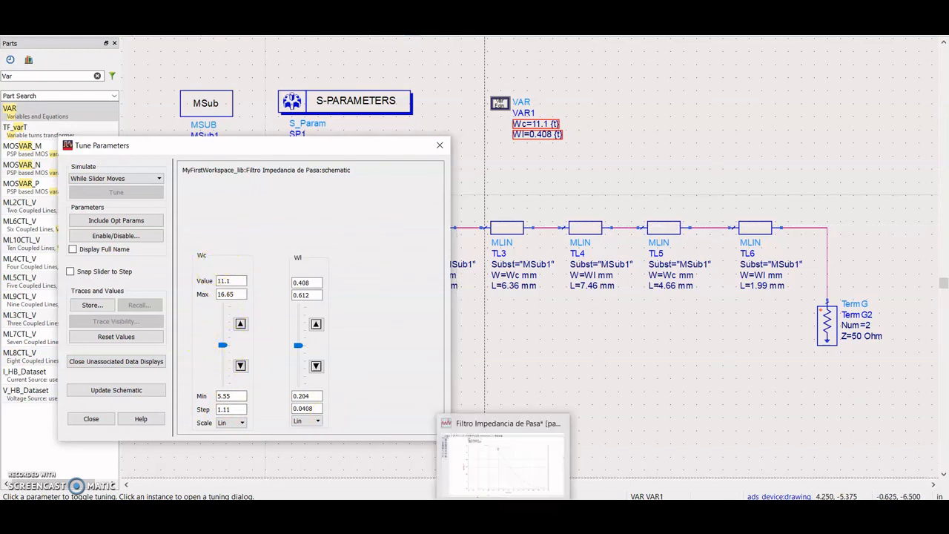
Show a compact Tune Parameters window beside the dB(S(2,1)) marker on the data display, and minimize the simulation status window
{"action": "left_click", "coordinate": [504, 512]}
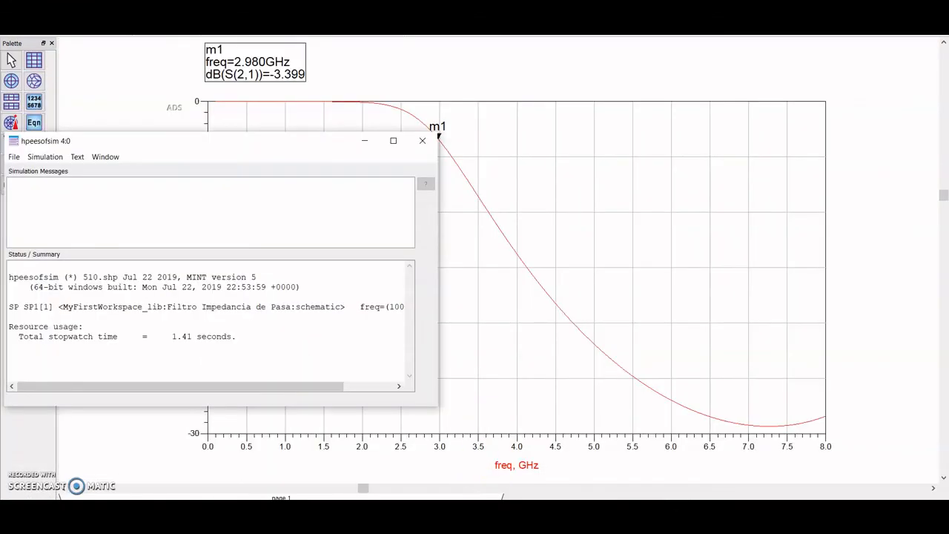
{"action": "mouse_move", "coordinate": [503, 511]}
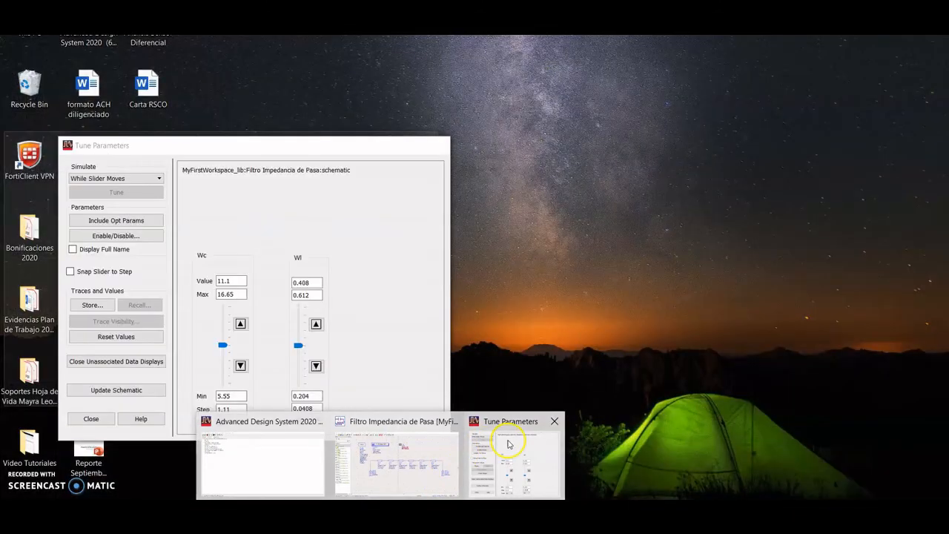
{"action": "left_click", "coordinate": [508, 443]}
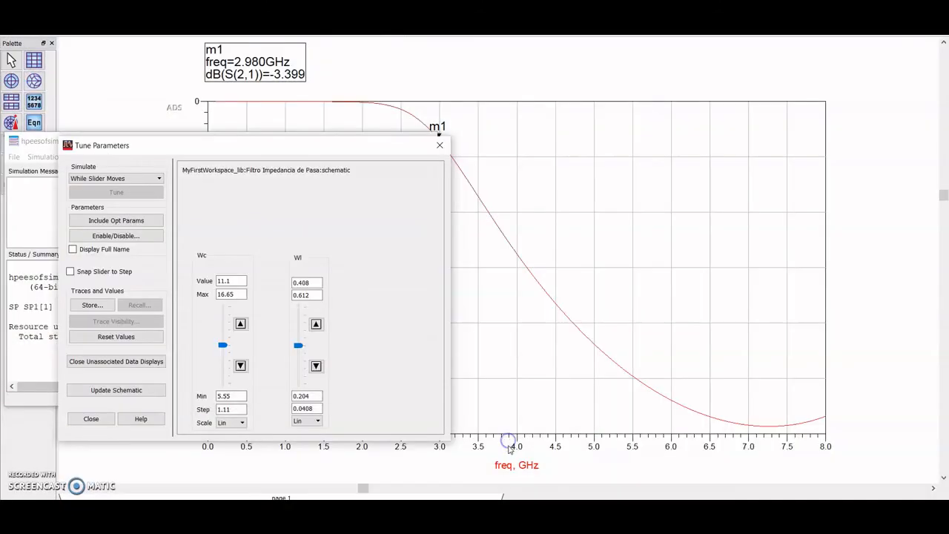
{"action": "left_click", "coordinate": [322, 146]}
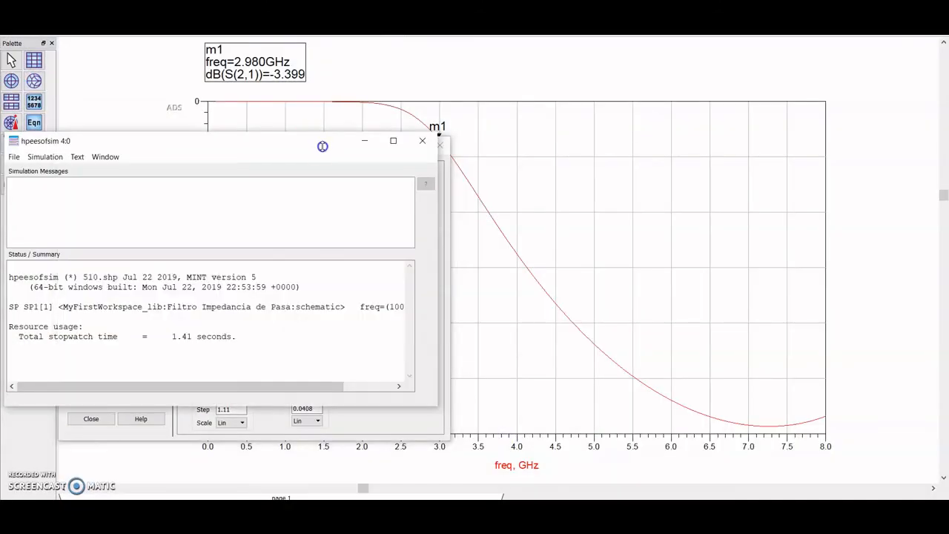
{"action": "left_click", "coordinate": [447, 184]}
{"action": "left_click_drag", "start_coordinate": [335, 147], "coordinate": [826, 72]}
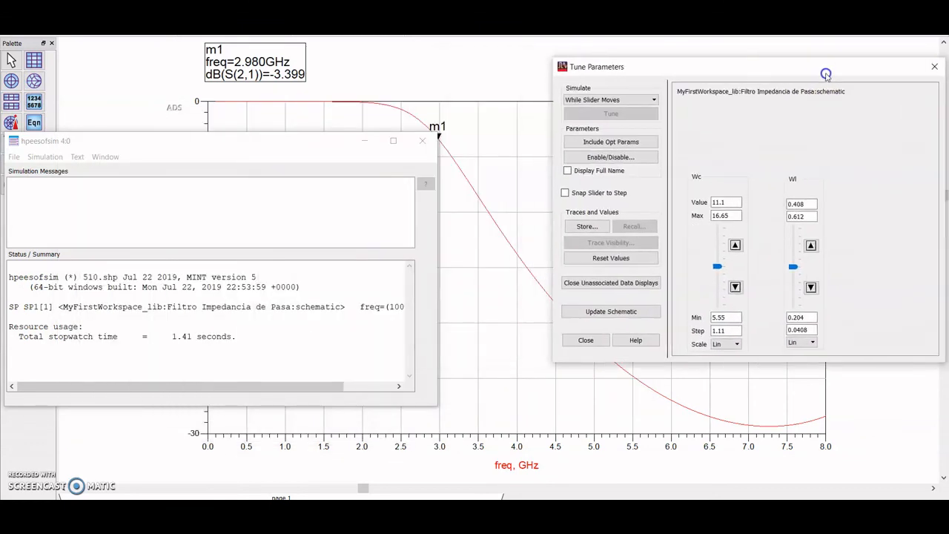
{"action": "left_click", "coordinate": [365, 140]}
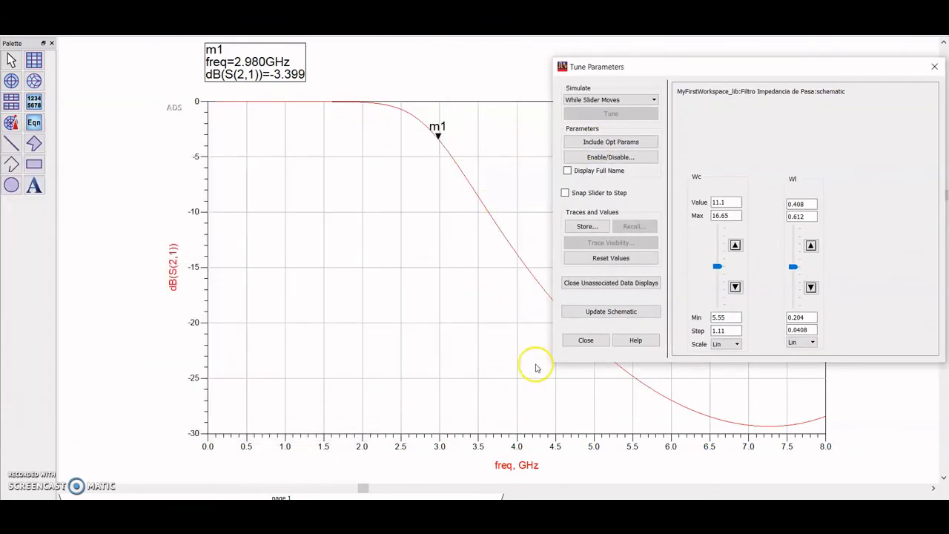
{"action": "left_click_drag", "start_coordinate": [555, 363], "coordinate": [557, 283]}
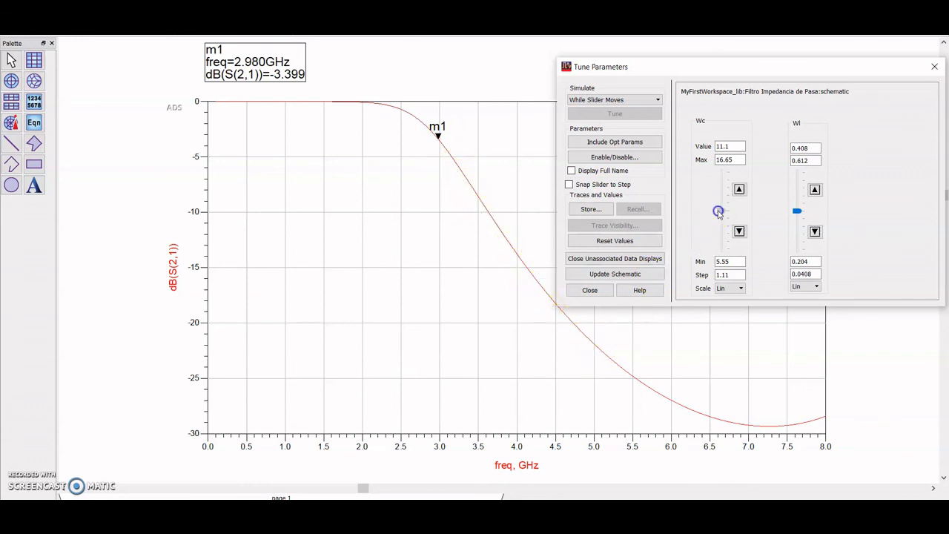
Tune Wc down to 7.104 and back up to 11.322, and lower Wl to 0.23664
{"action": "left_click_drag", "start_coordinate": [718, 213], "coordinate": [712, 242]}
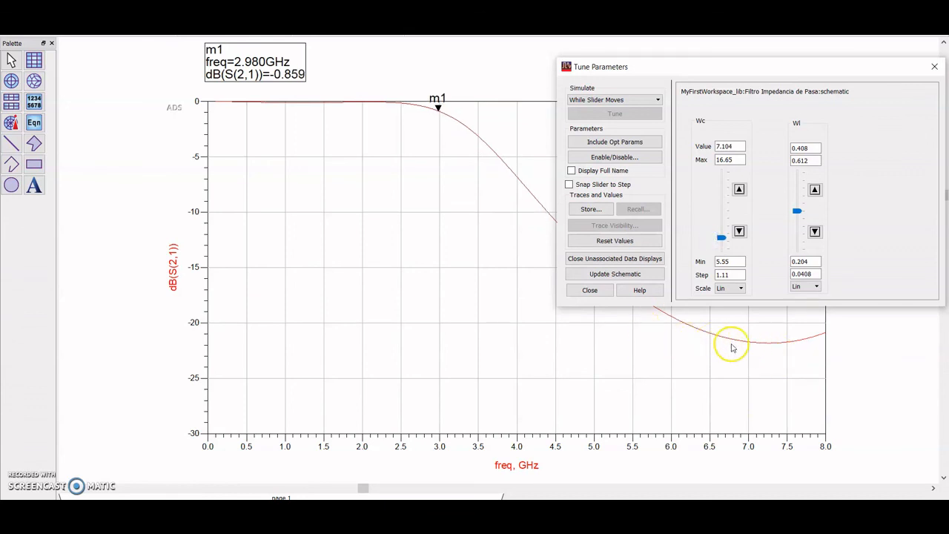
{"action": "mouse_move", "coordinate": [718, 246]}
{"action": "left_mouse_down"}
{"action": "mouse_move", "coordinate": [718, 212]}
{"action": "mouse_move", "coordinate": [720, 256]}
{"action": "mouse_move", "coordinate": [720, 211]}
{"action": "left_mouse_up"}
{"action": "left_click_drag", "start_coordinate": [796, 211], "coordinate": [798, 244]}
{"action": "left_click", "coordinate": [423, 300]}
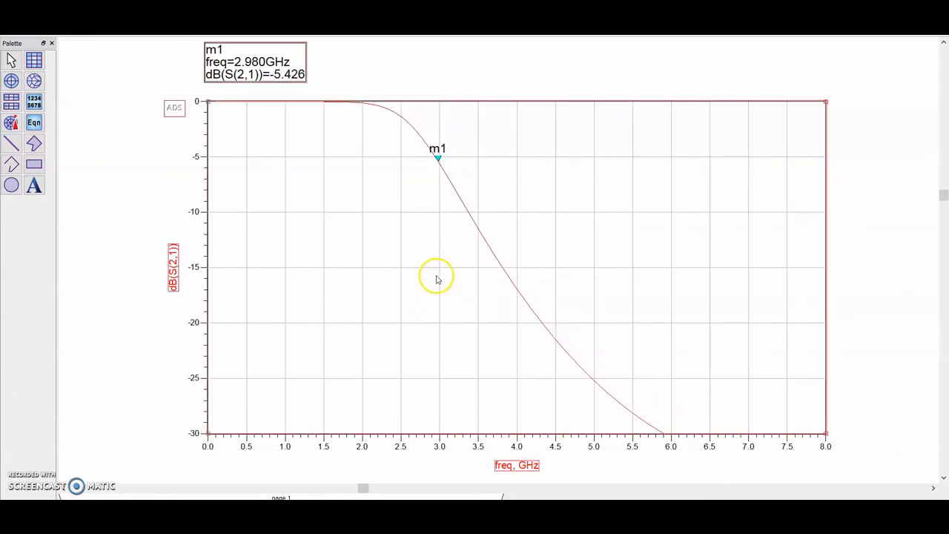
{"action": "left_click", "coordinate": [196, 268]}
{"action": "right_click", "coordinate": [196, 268]}
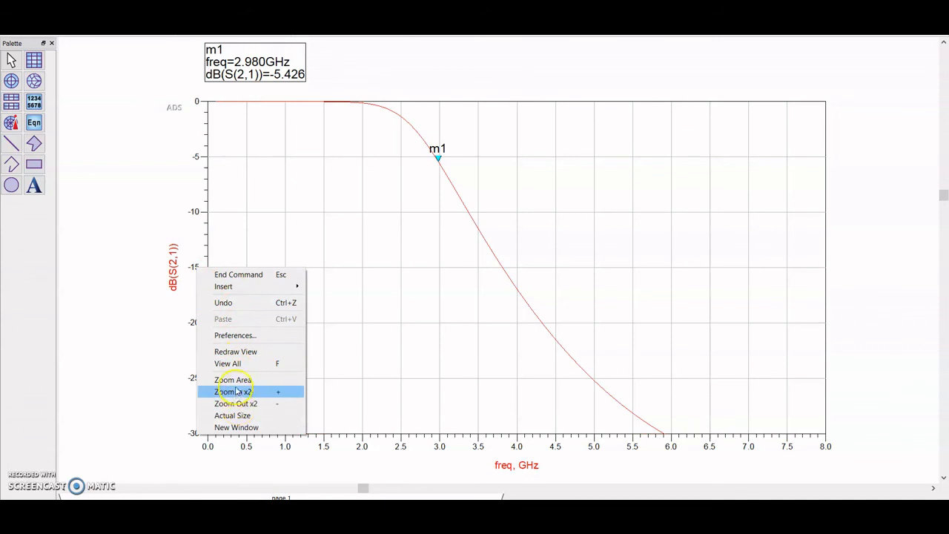
{"action": "left_click", "coordinate": [244, 336]}
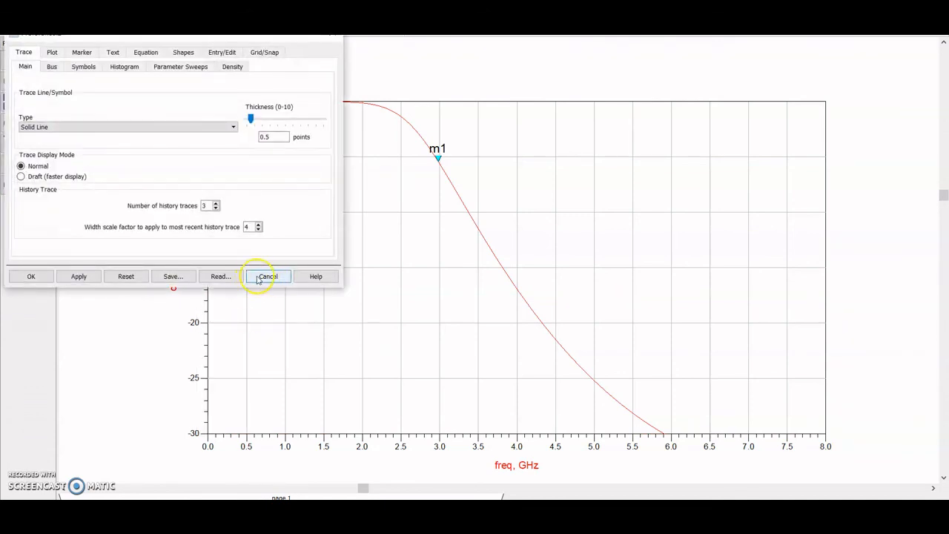
{"action": "left_click", "coordinate": [265, 279]}
Bring the Tune Parameters window back in front of the dB(S(2,1)) plot
{"action": "scroll", "coordinate": [482, 274], "scroll_direction": "down", "scroll_amount": 1}
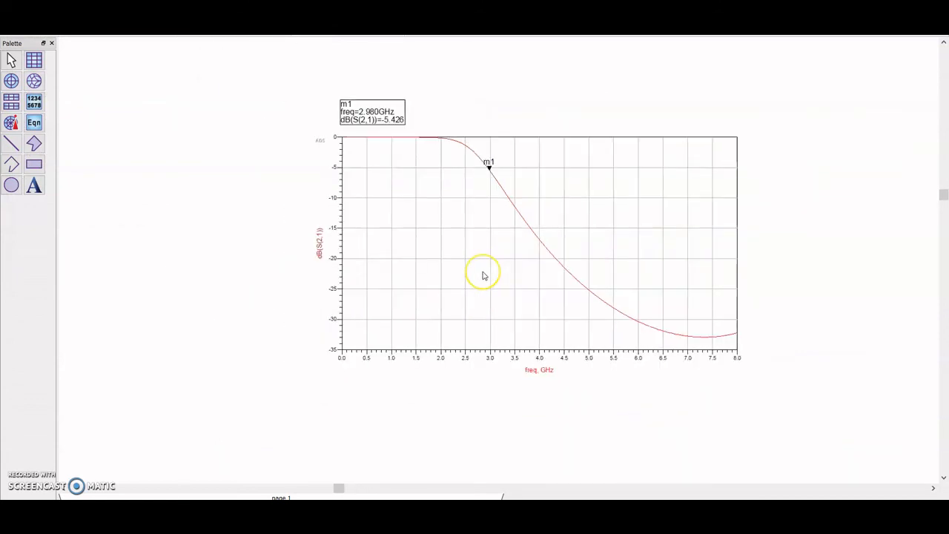
{"action": "scroll", "coordinate": [491, 270], "scroll_direction": "up", "scroll_amount": 1}
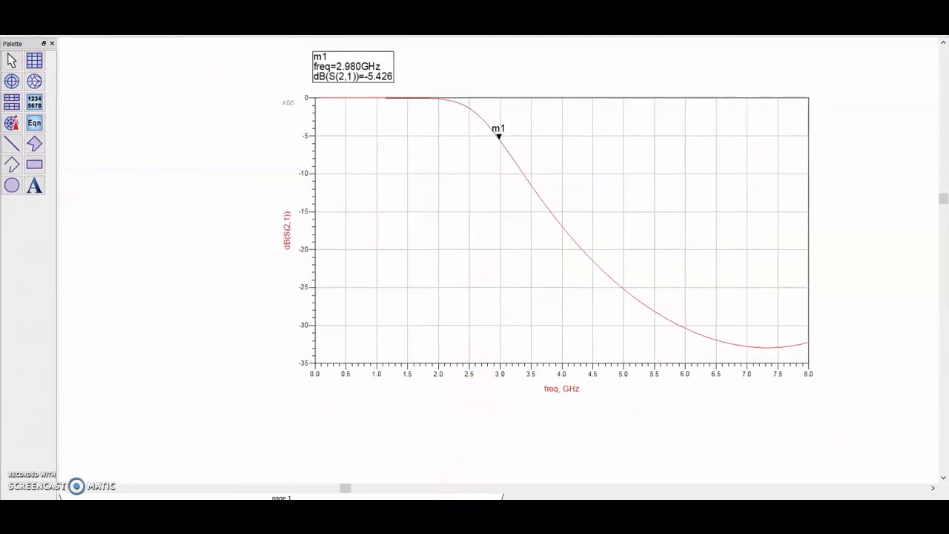
{"action": "left_click", "coordinate": [478, 515]}
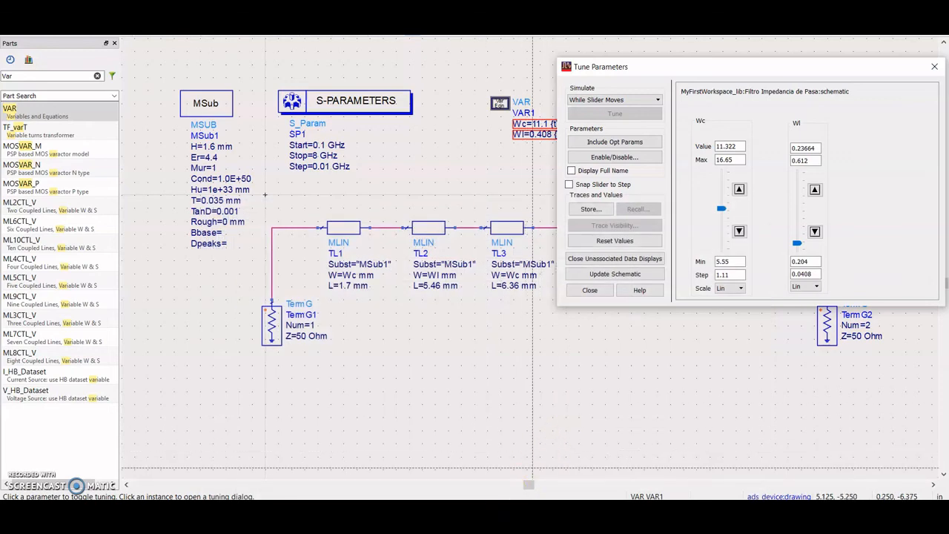
{"action": "left_click", "coordinate": [510, 514]}
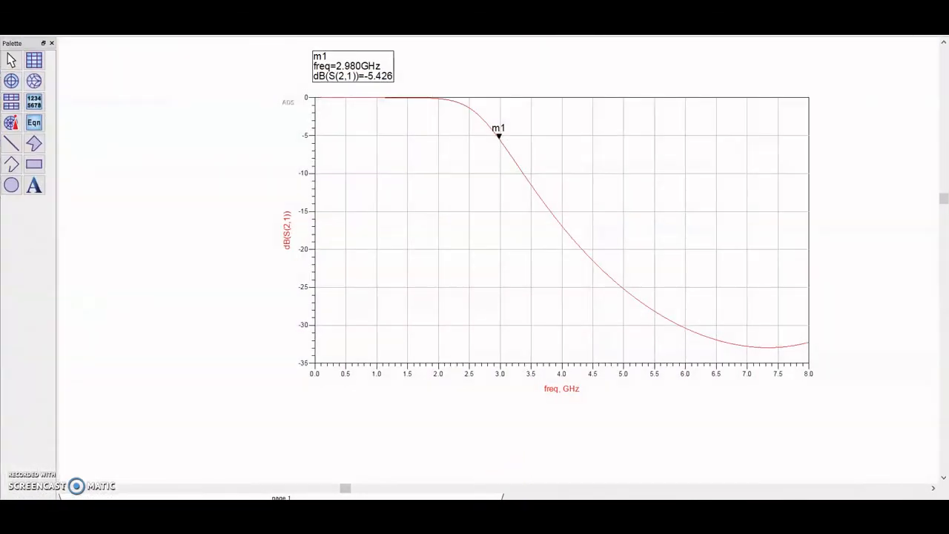
{"action": "mouse_move", "coordinate": [443, 514]}
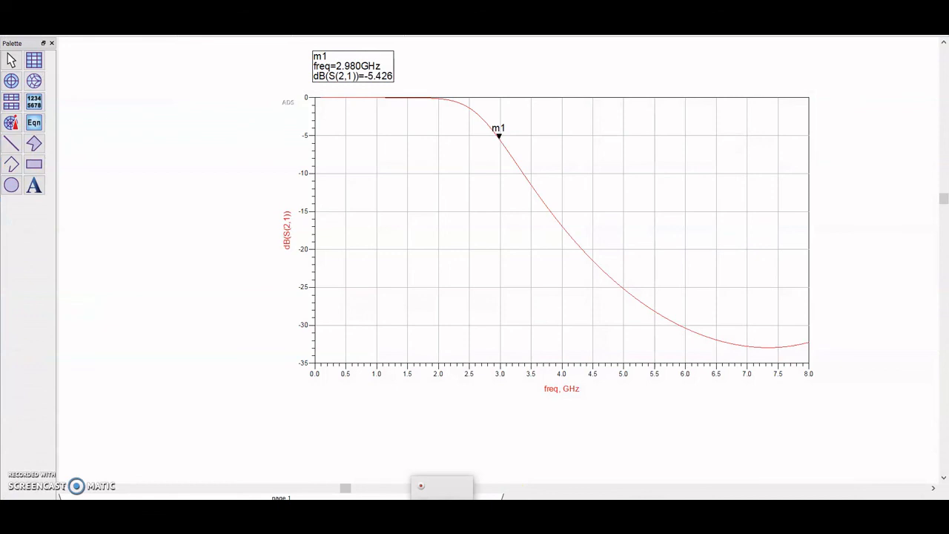